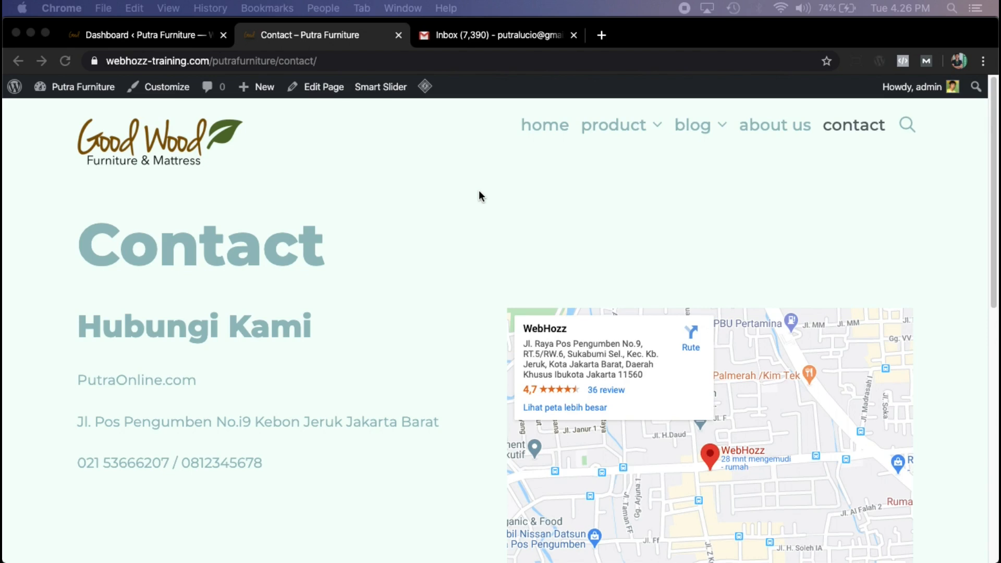
Search the WordPress plugin directory for "contact form 7" from the site's admin dashboard.
left_click(155, 42)
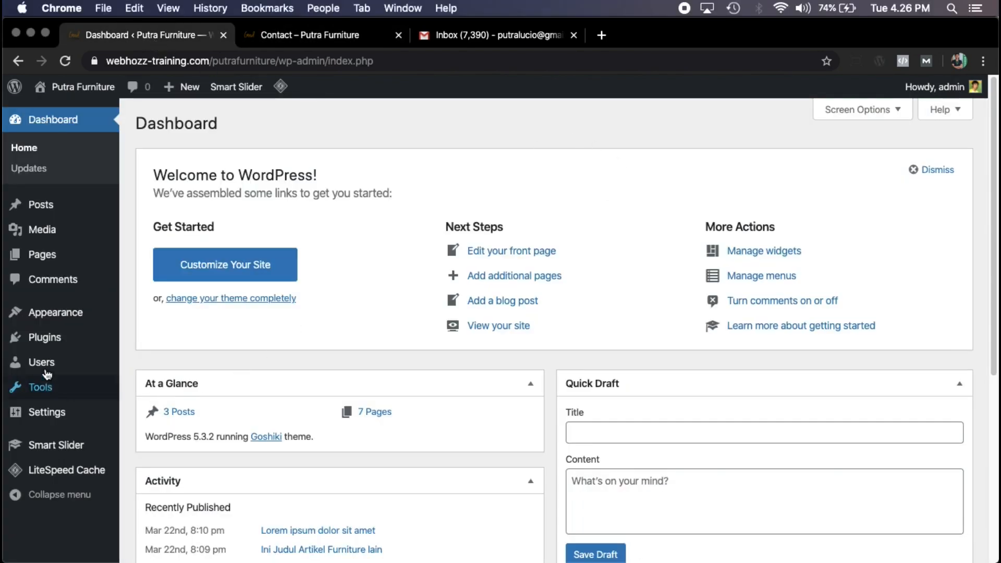
mouse_move(46, 342)
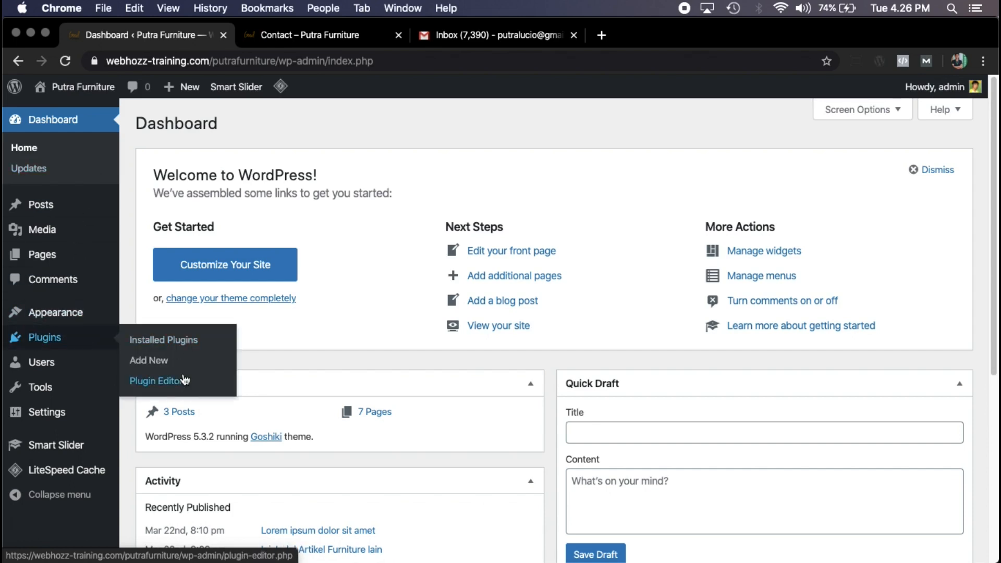
left_click(146, 361)
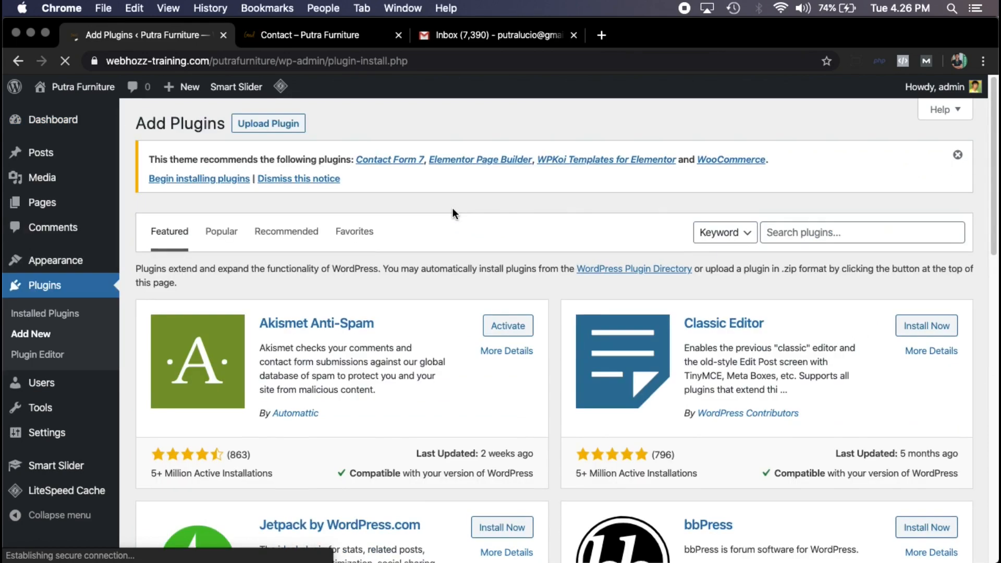
left_click(847, 227)
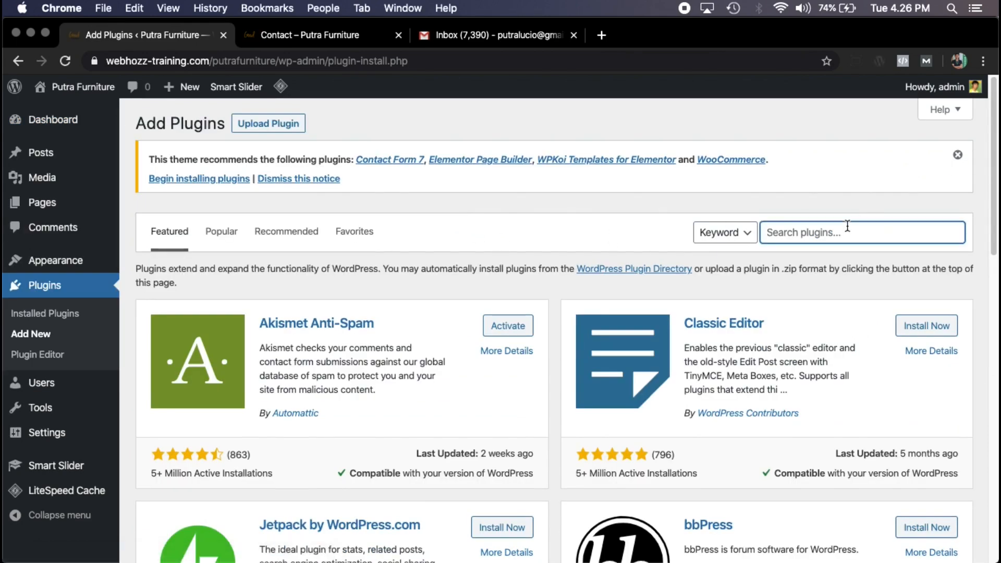
type("contact for")
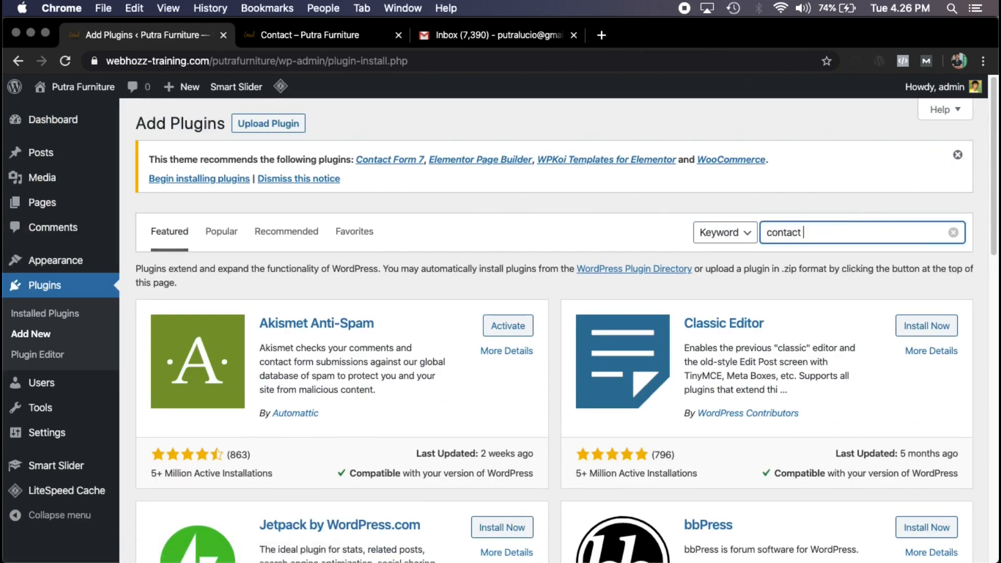
type("m 7")
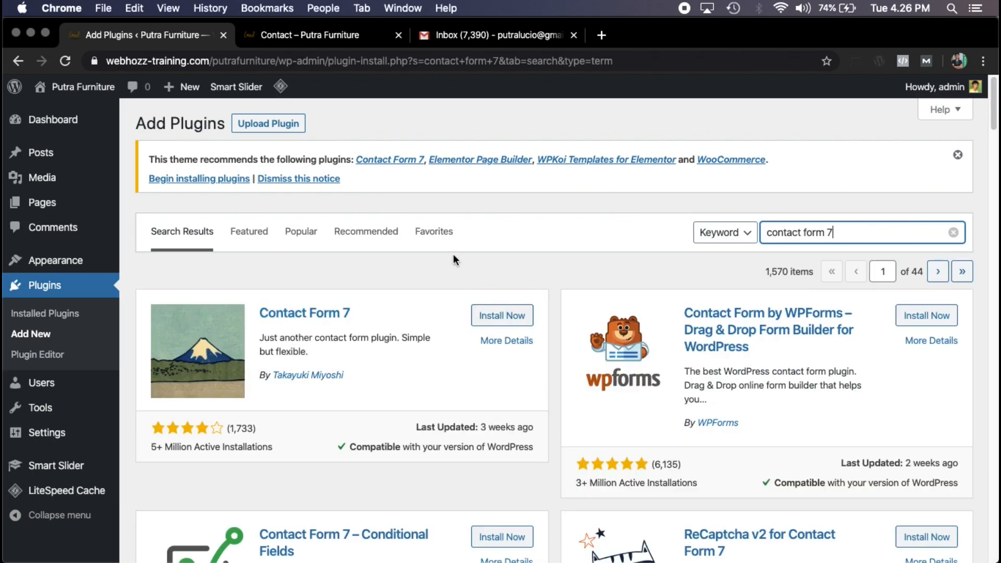
Install and activate the Contact Form 7 plugin from the search results.
scroll(452, 256, "down", 2)
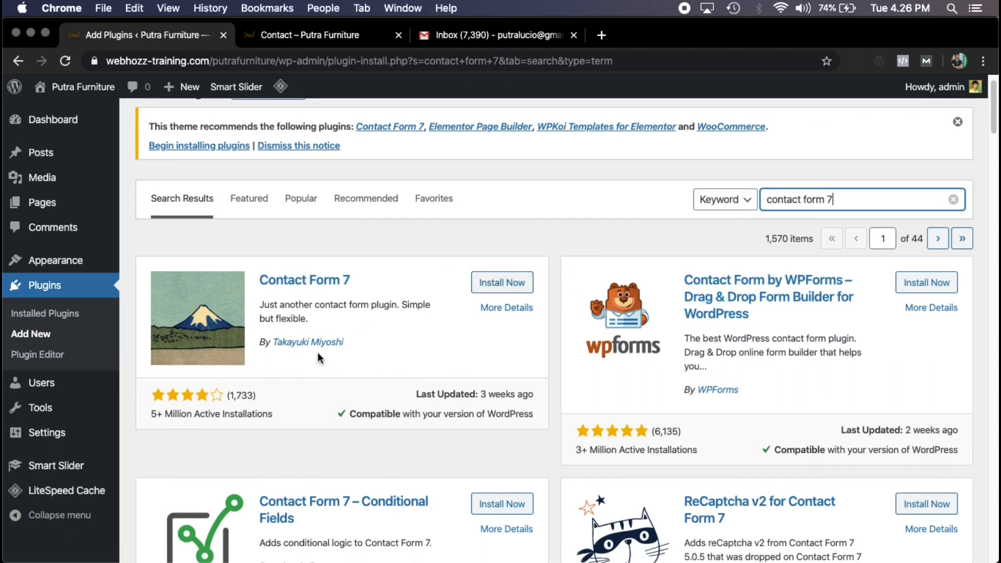
scroll(318, 357, "down", 1)
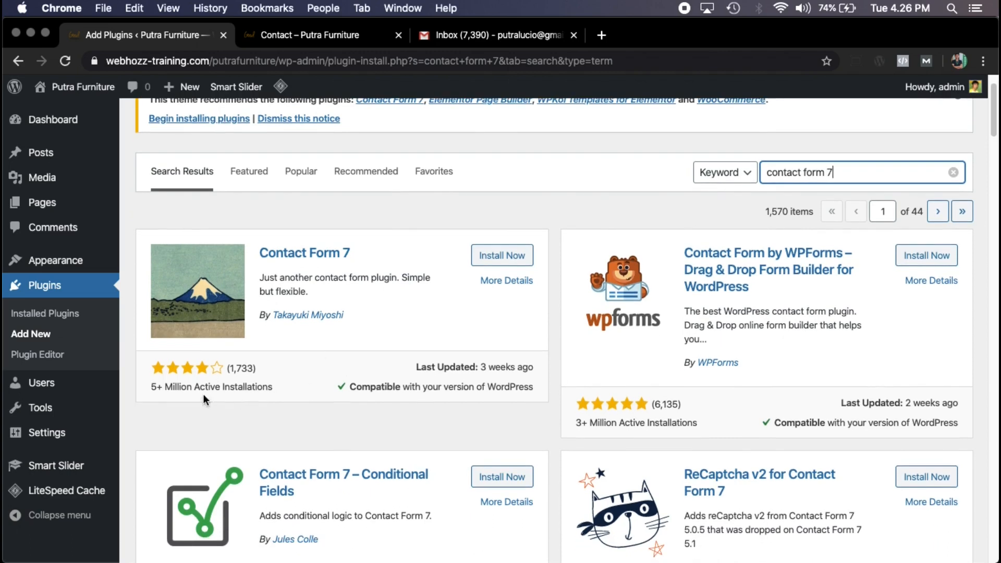
left_click_drag(149, 386, 255, 387)
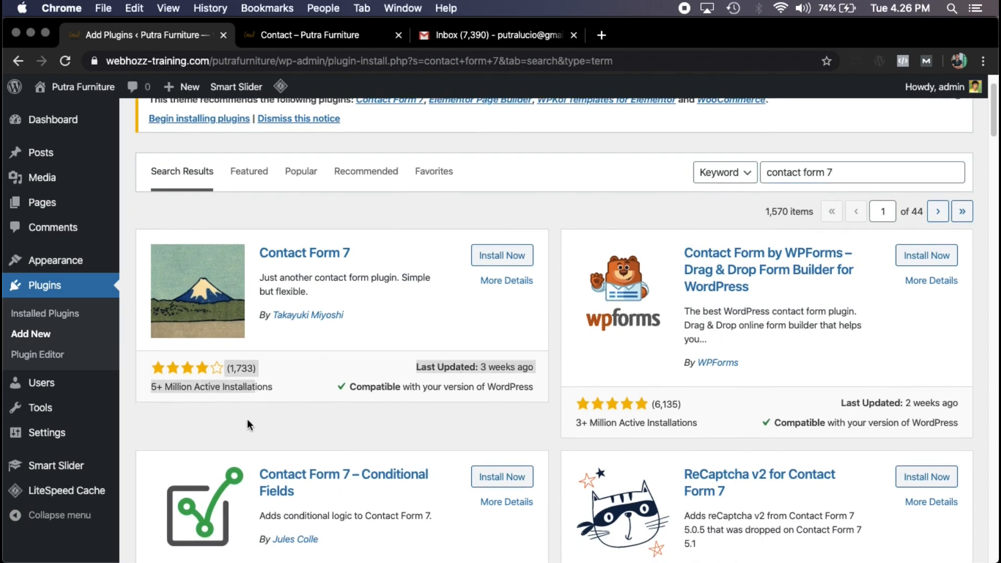
left_click(246, 420)
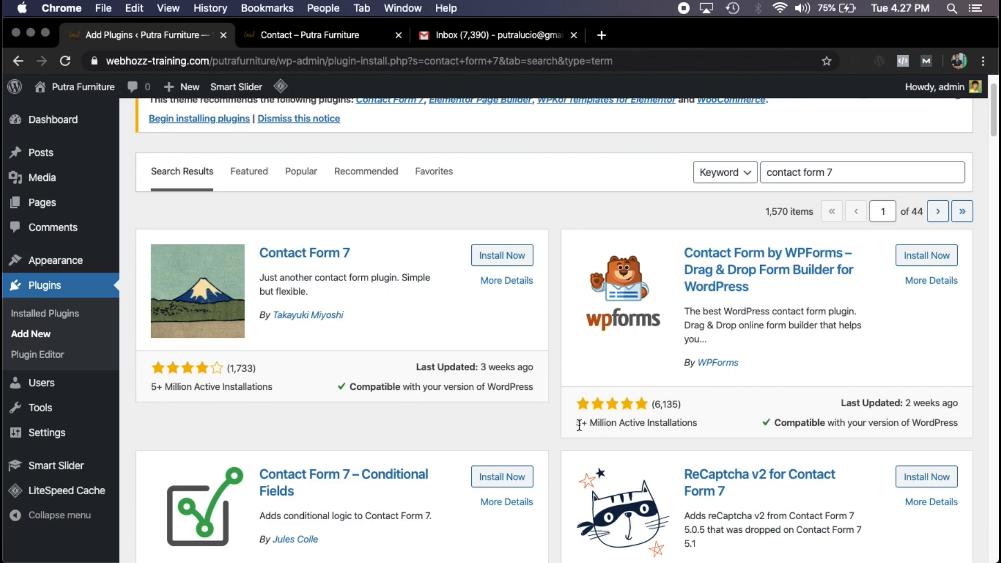
scroll(592, 426, "down", 4)
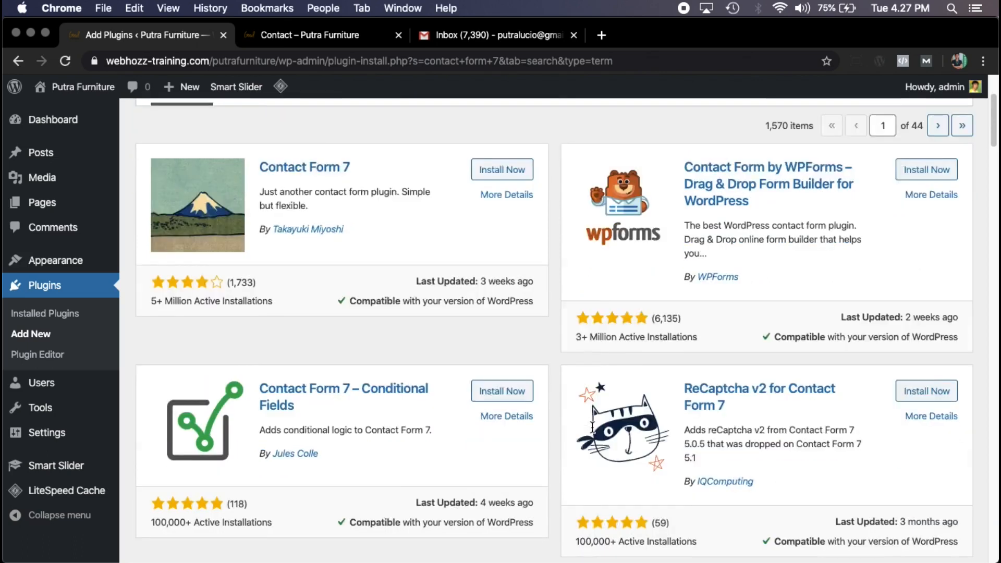
scroll(646, 407, "up", 6)
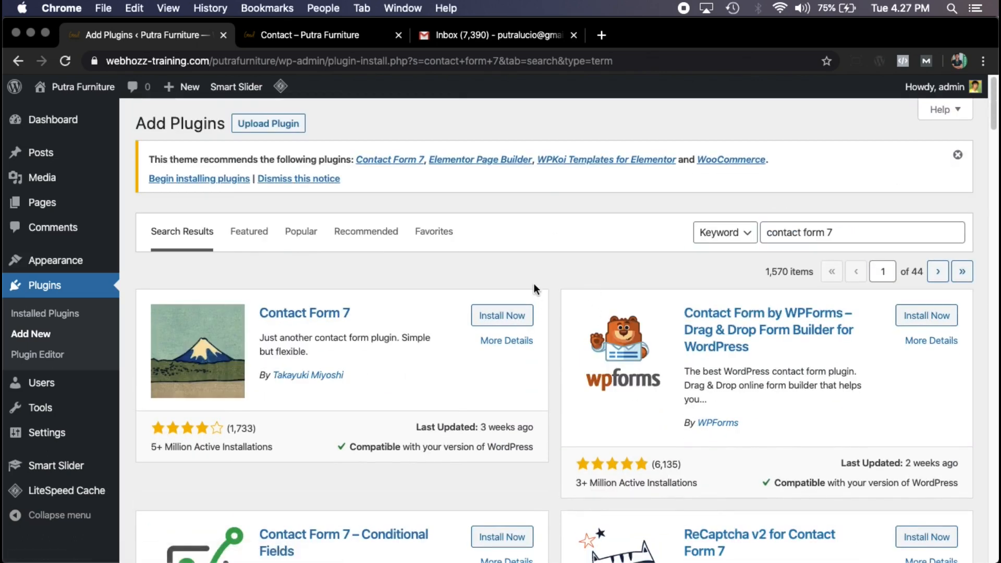
left_click(510, 317)
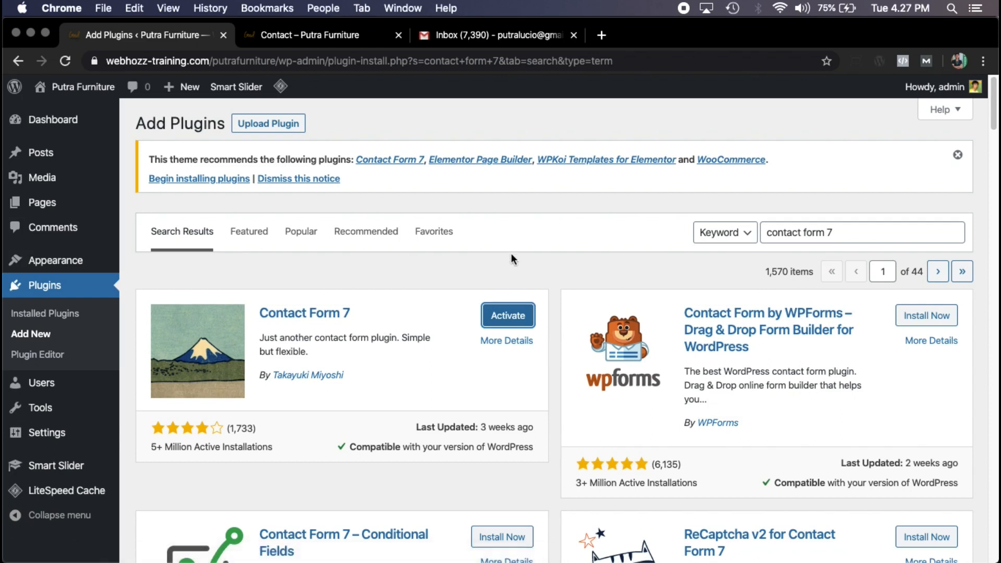
left_click(510, 322)
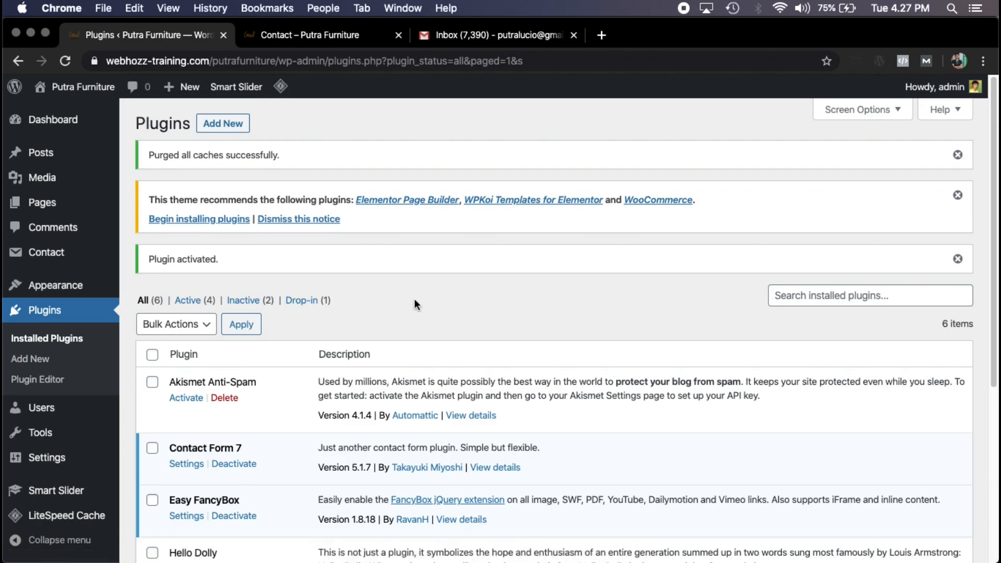
Copy the shortcode of Contact form 1 from the plugin's list of contact forms.
scroll(415, 300, "down", 2)
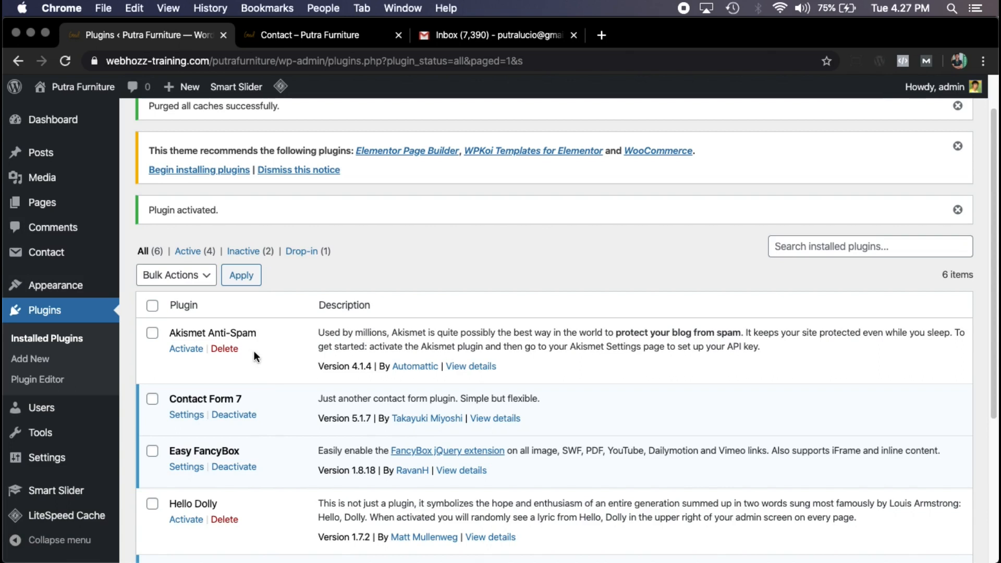
mouse_move(45, 137)
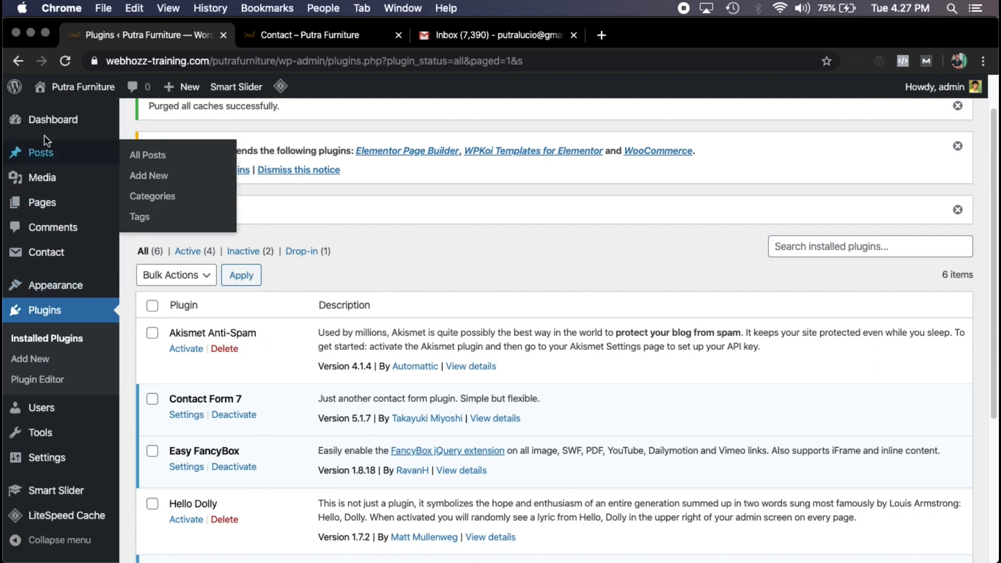
mouse_move(45, 255)
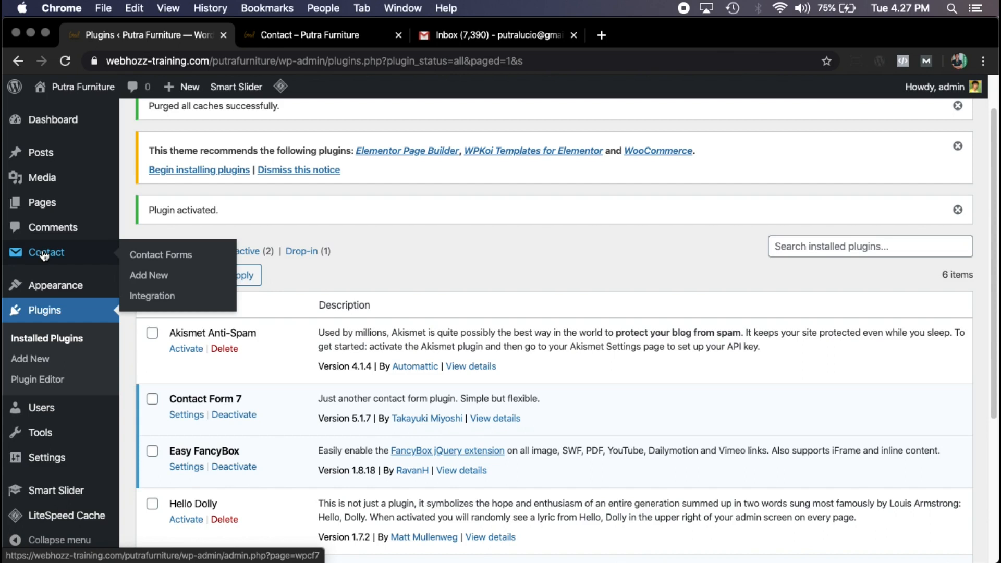
left_click(174, 261)
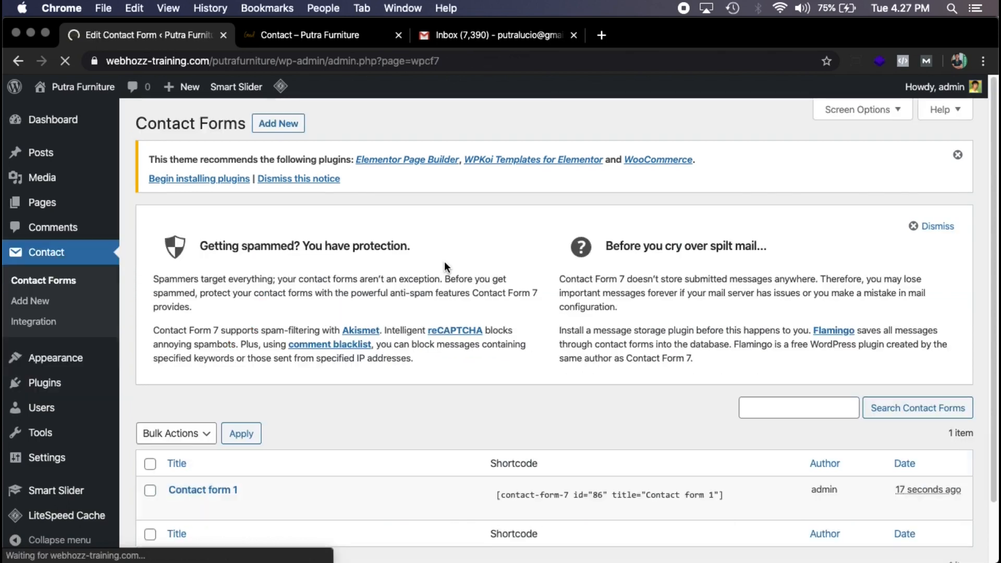
scroll(296, 294, "down", 3)
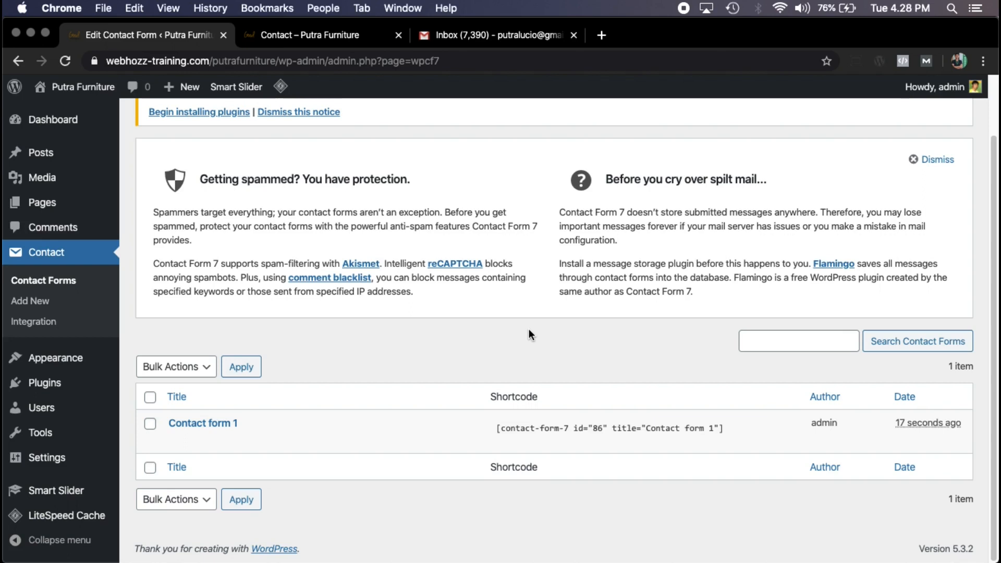
left_click(603, 425)
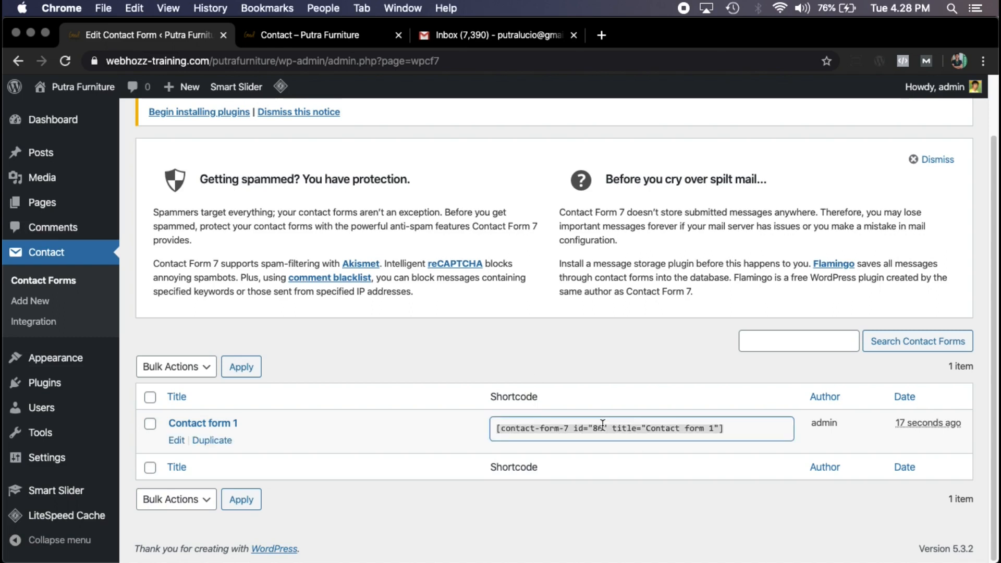
right_click(605, 428)
left_click(670, 458)
Open the site's Contact page for editing and add a Shortcode block below the address and map columns.
left_click(296, 34)
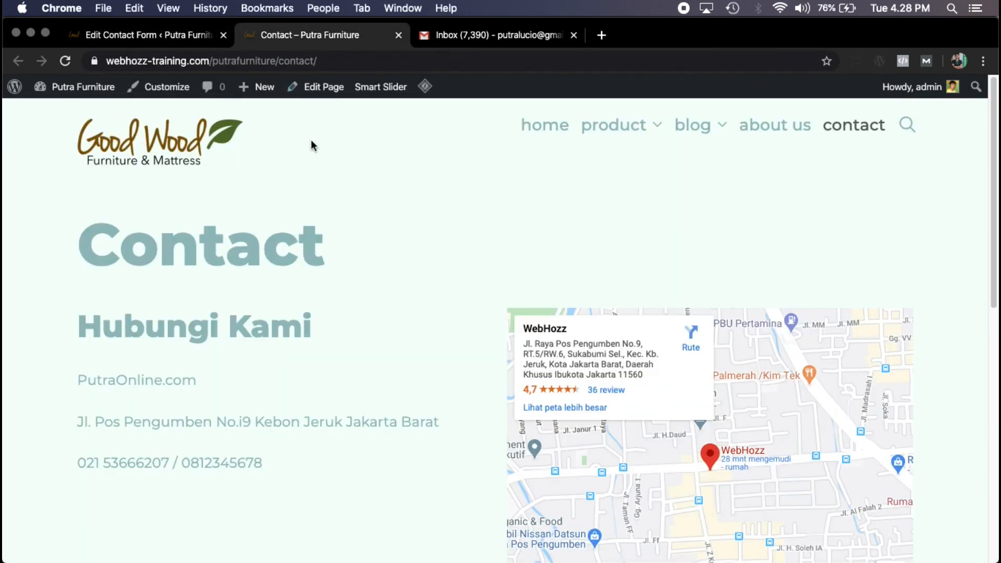
left_click(319, 86)
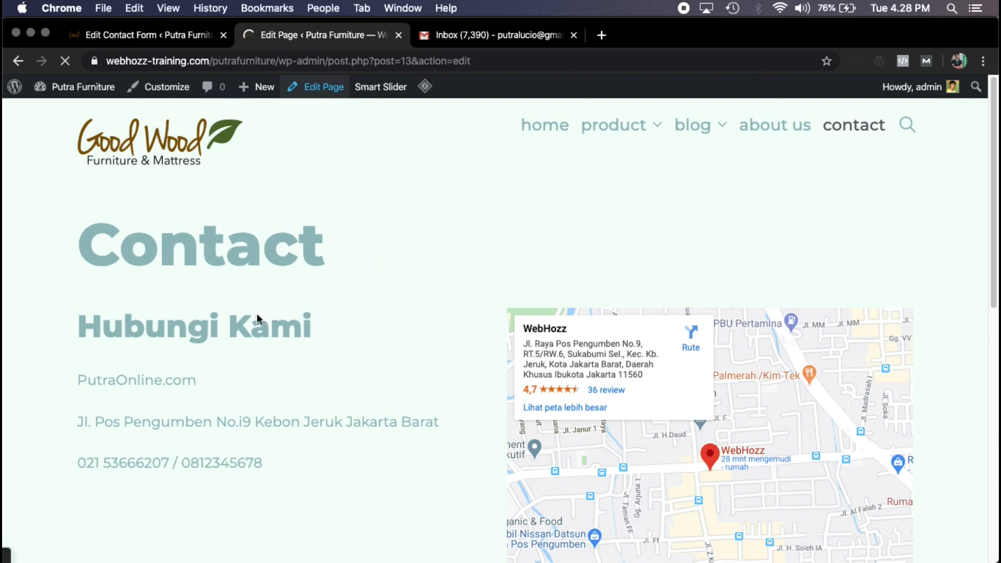
scroll(740, 297, "down", 3)
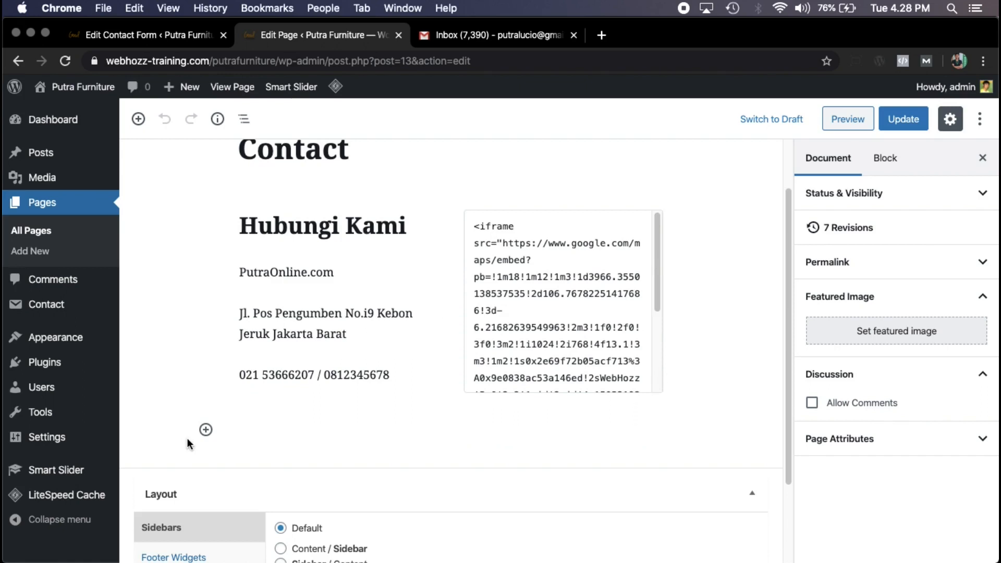
left_click(206, 431)
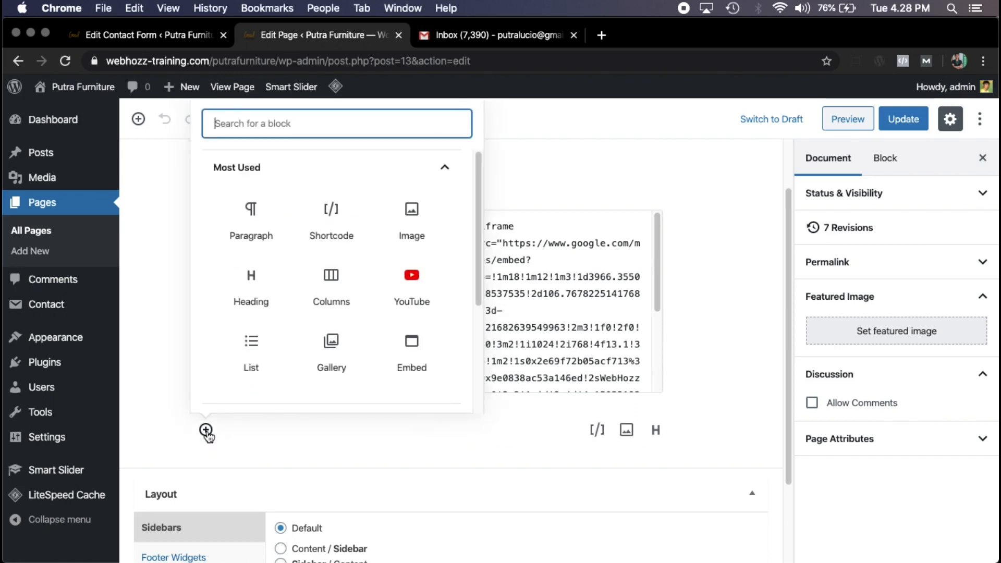
left_click(342, 220)
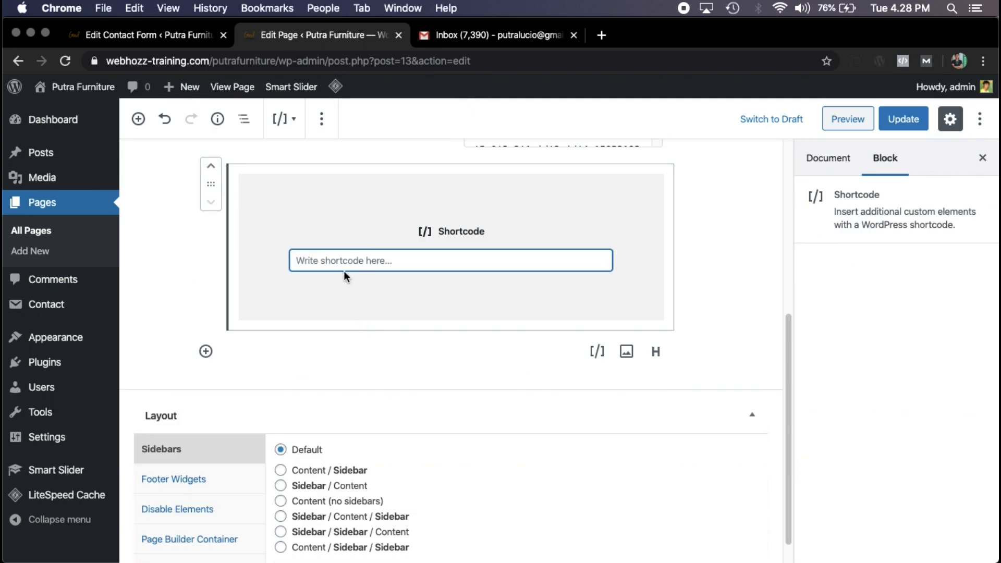
Paste [contact-form-7 id="86" title="Contact form 1"] into the Shortcode block and update the page.
right_click(344, 259)
left_click(386, 352)
left_click(715, 342)
scroll(715, 339, "up", 2)
left_click(901, 115)
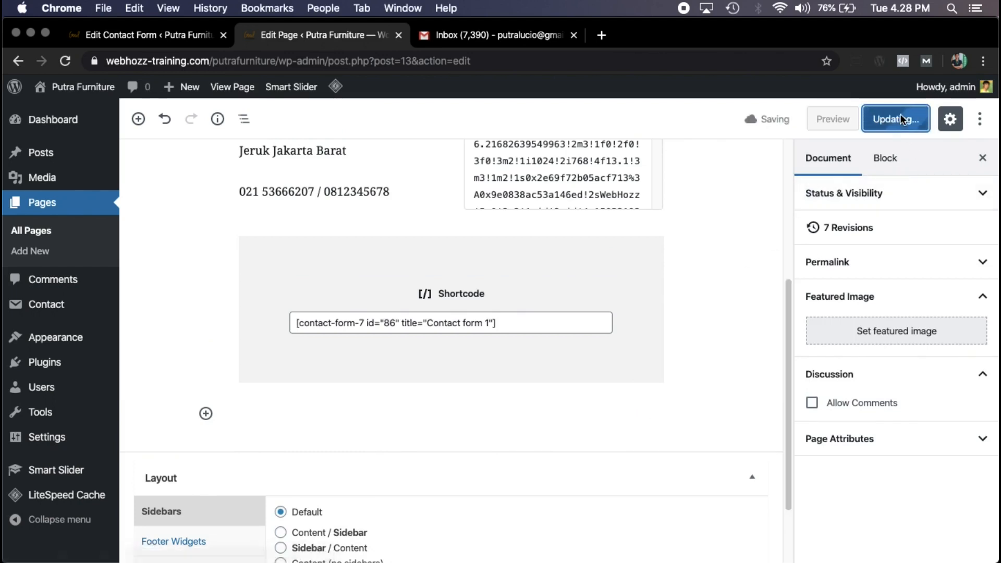
View the published Contact page and examine the name, email, subject and message fields of the embedded form.
left_click(260, 531)
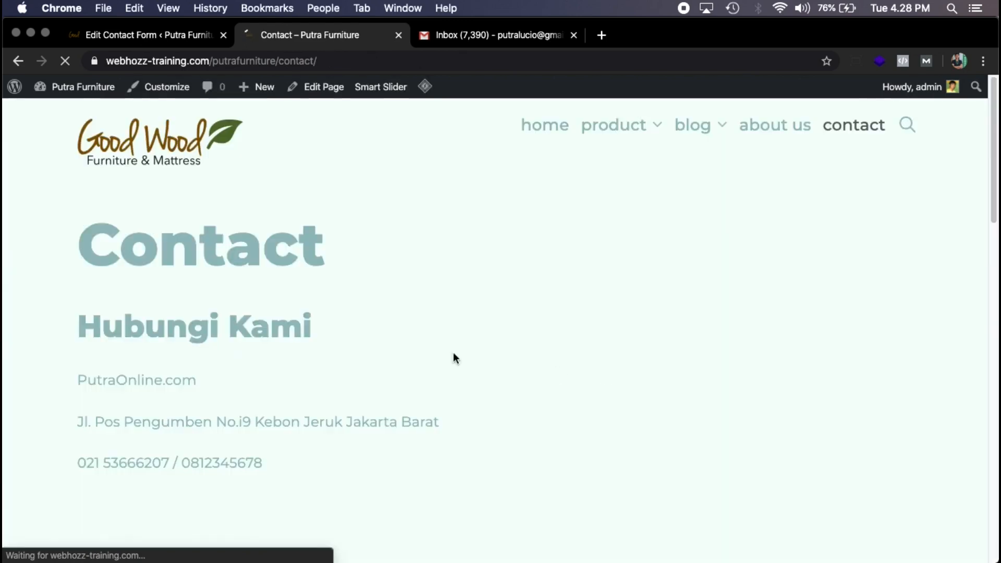
scroll(313, 201, "down", 10)
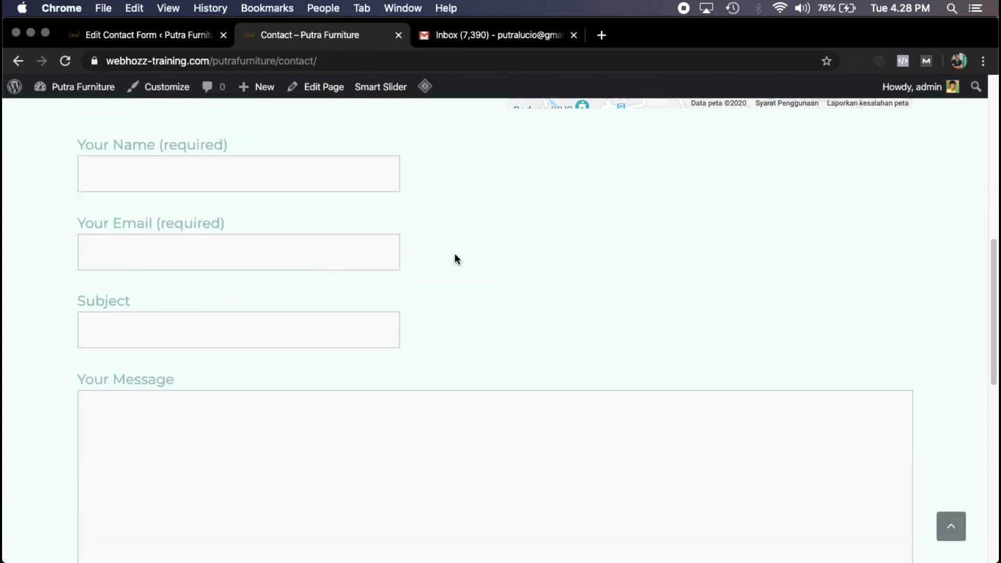
left_click(129, 170)
left_click(139, 325)
scroll(176, 347, "down", 3)
left_click(163, 386)
scroll(164, 386, "up", 1)
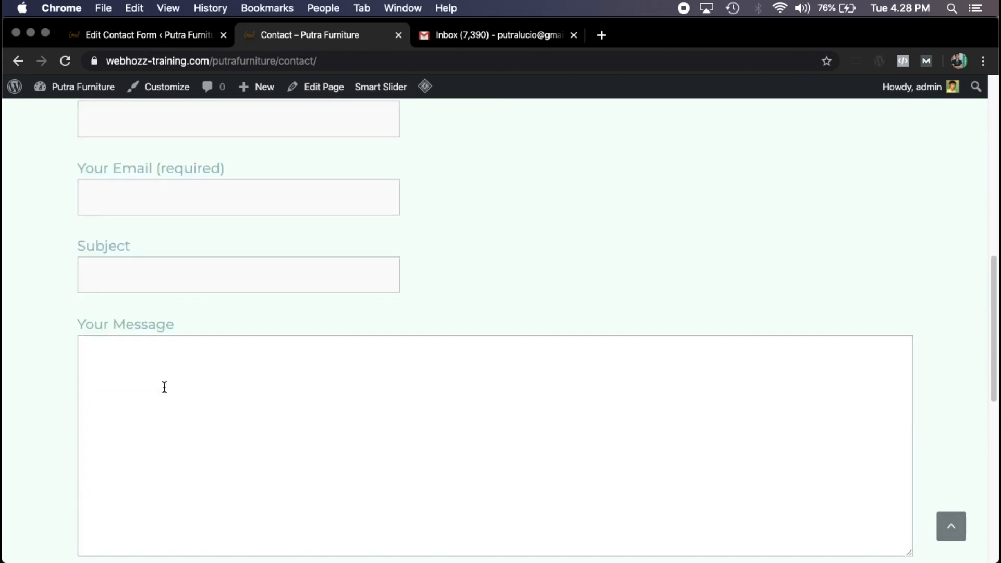
scroll(165, 386, "up", 2)
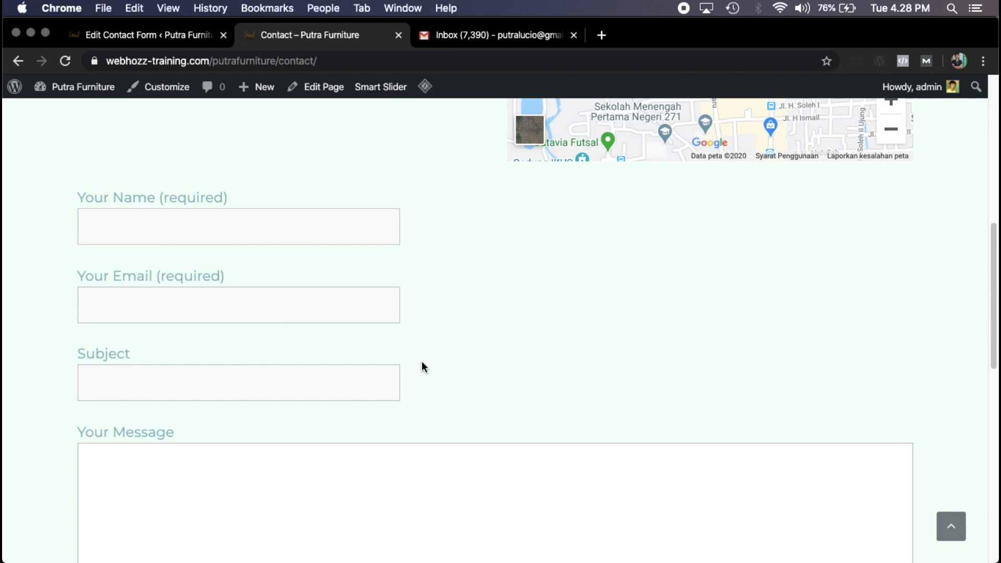
scroll(423, 365, "up", 3)
Start a new contact form in the admin area and bring its default form template into view.
left_click(166, 40)
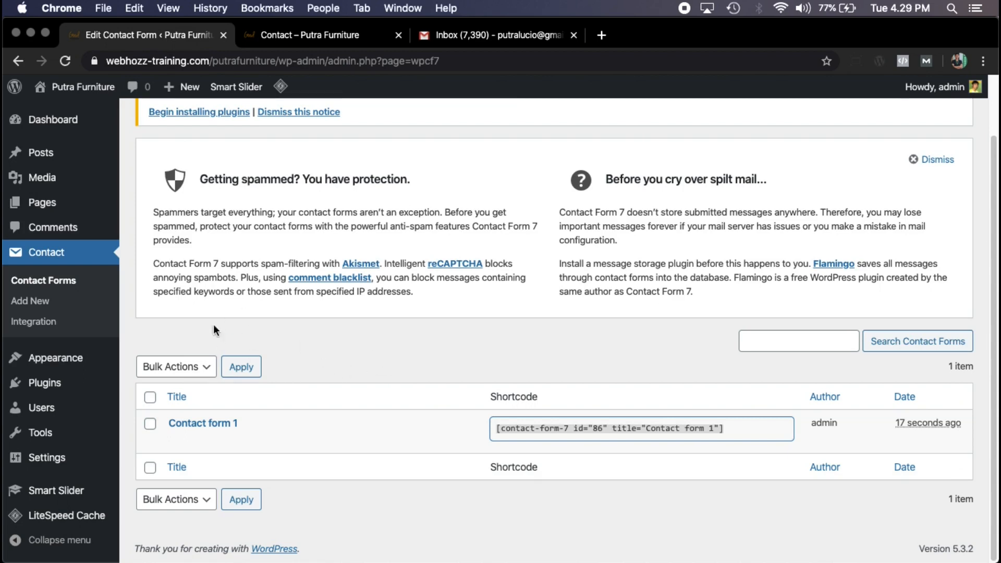
left_click(38, 294)
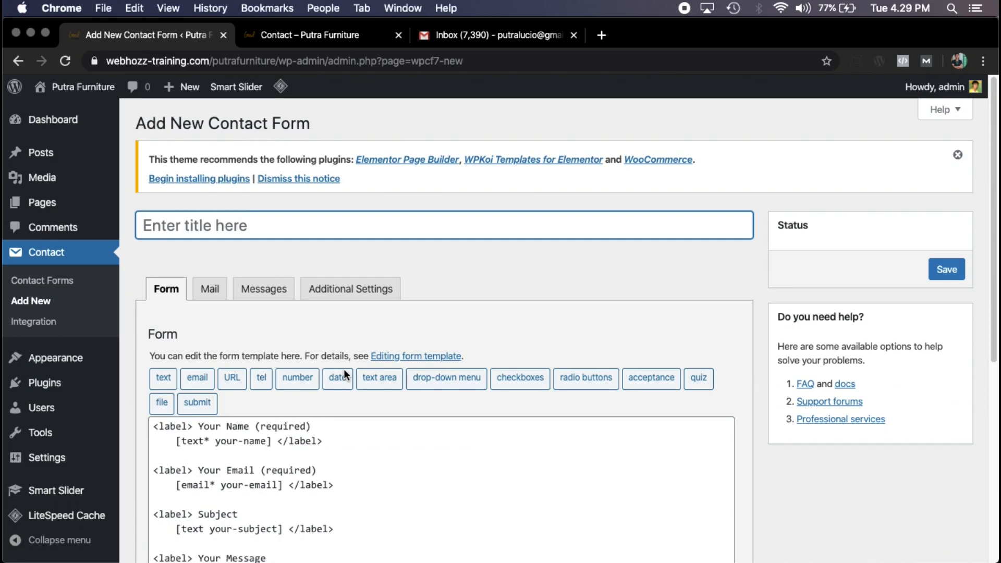
scroll(412, 265, "down", 3)
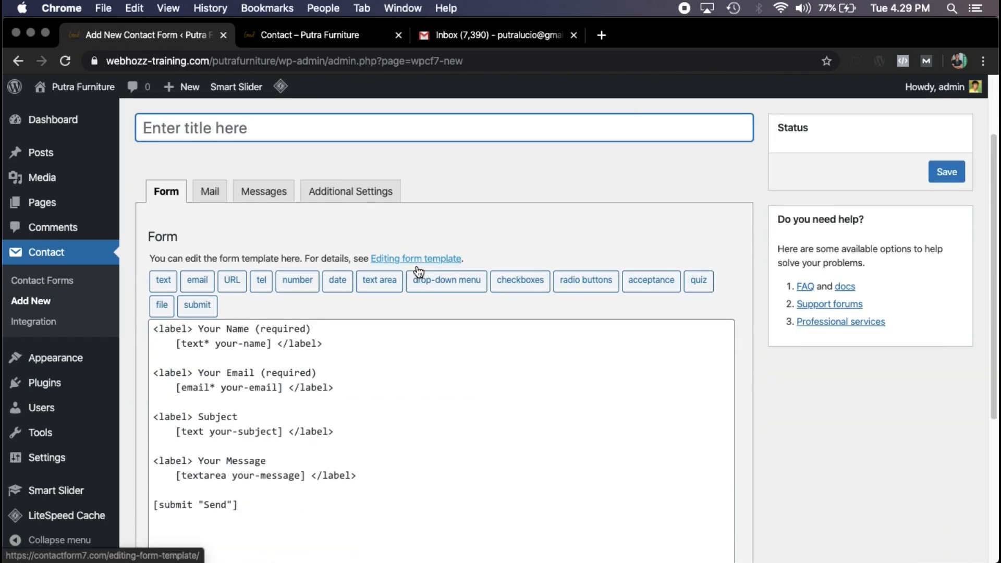
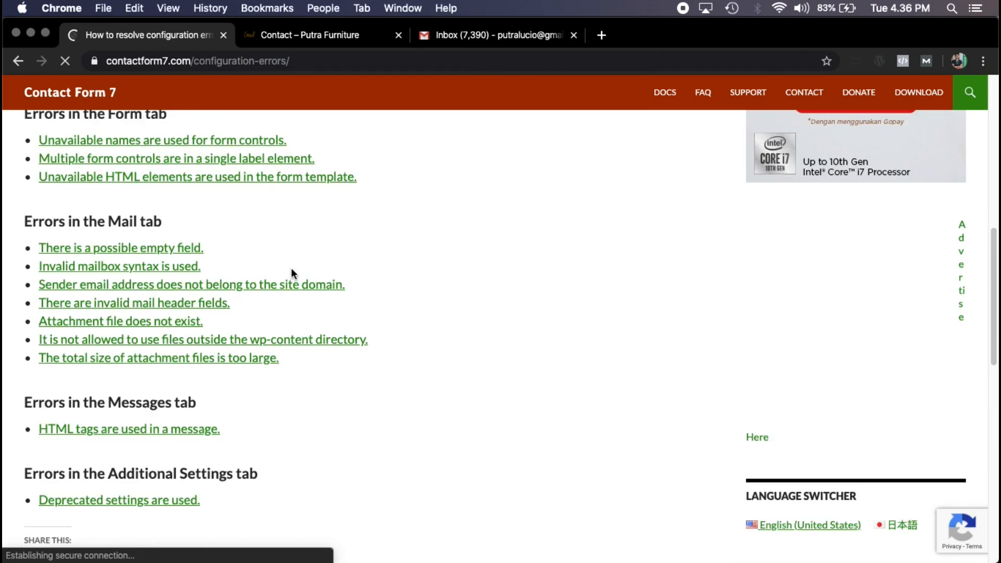
Read through the help page's lists of configuration errors for the Form, Mail and Messages sections, and return to the contact form editor.
scroll(452, 268, "up", 2)
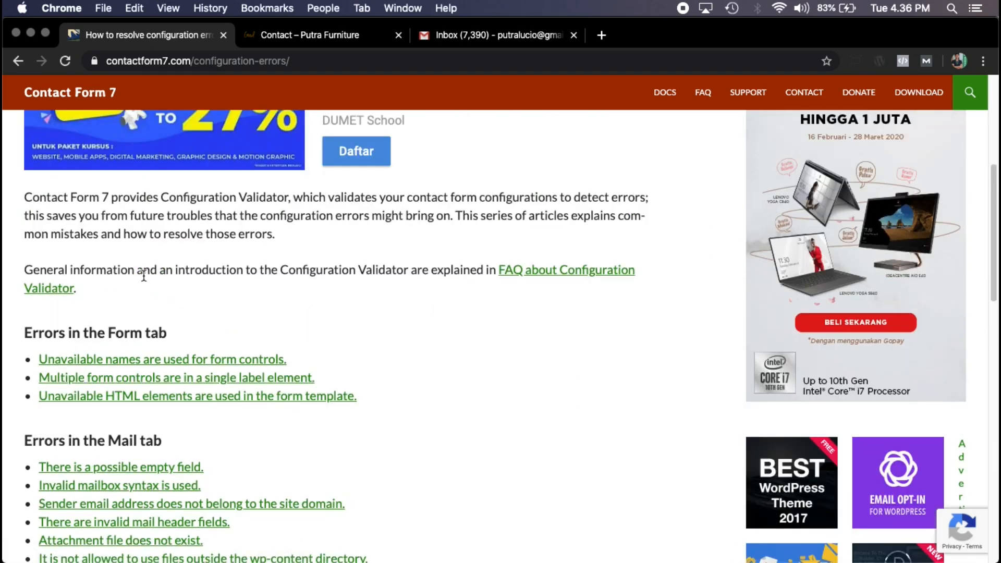
scroll(143, 256, "down", 3)
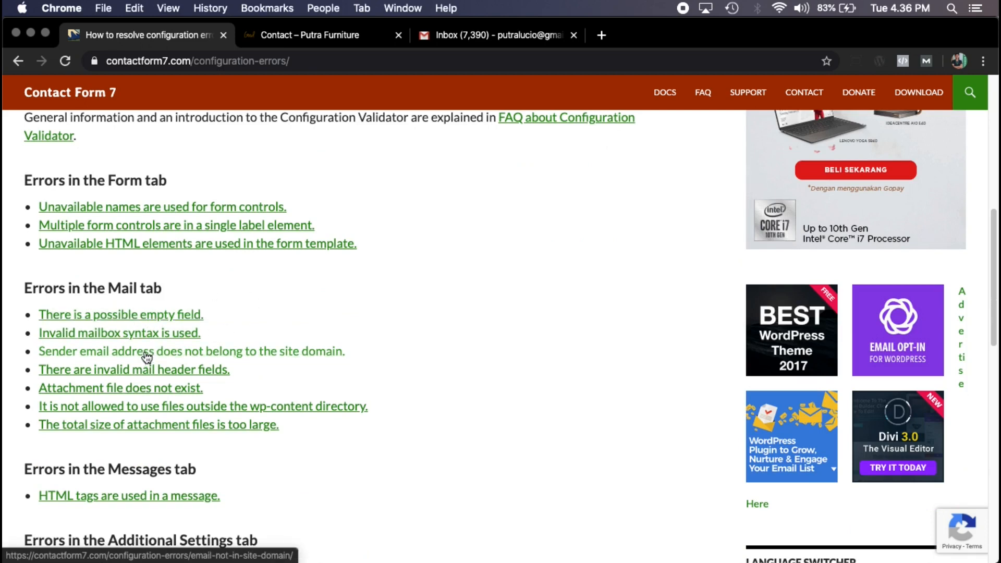
scroll(252, 340, "down", 1)
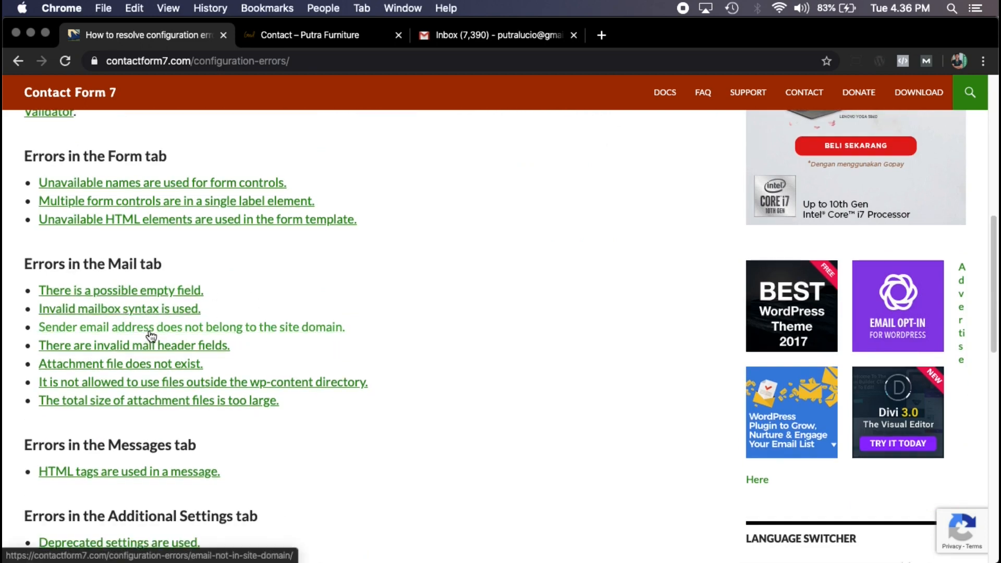
scroll(291, 299, "down", 3)
scroll(291, 304, "down", 2)
scroll(330, 323, "up", 15)
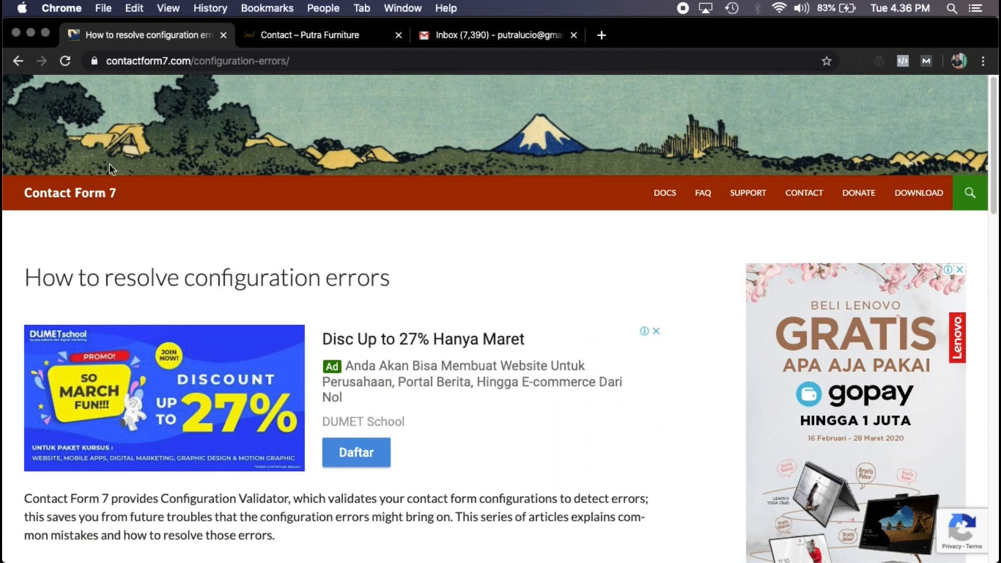
left_click(19, 61)
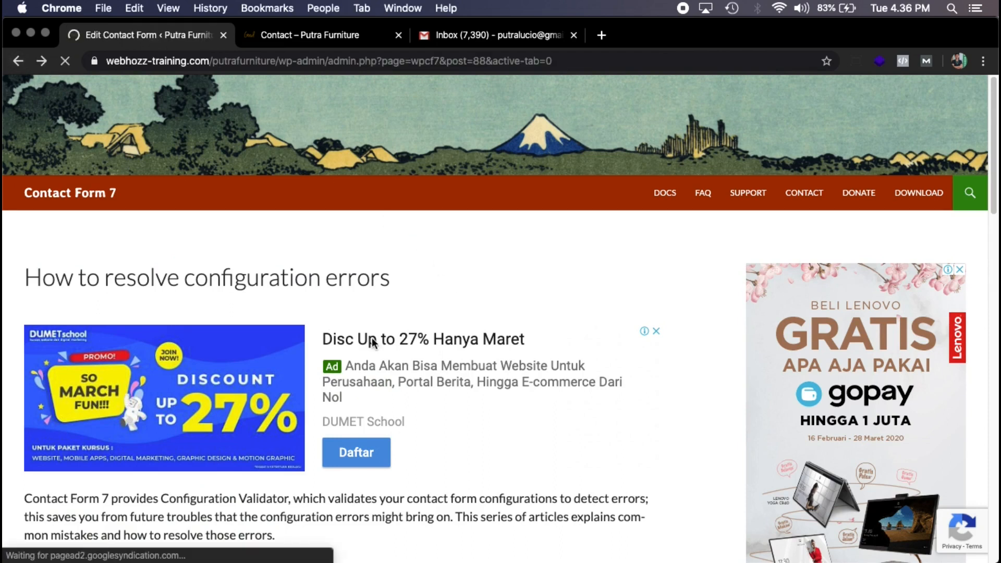
Examine the contact form template and the configuration error flagged beneath it.
scroll(353, 352, "down", 3)
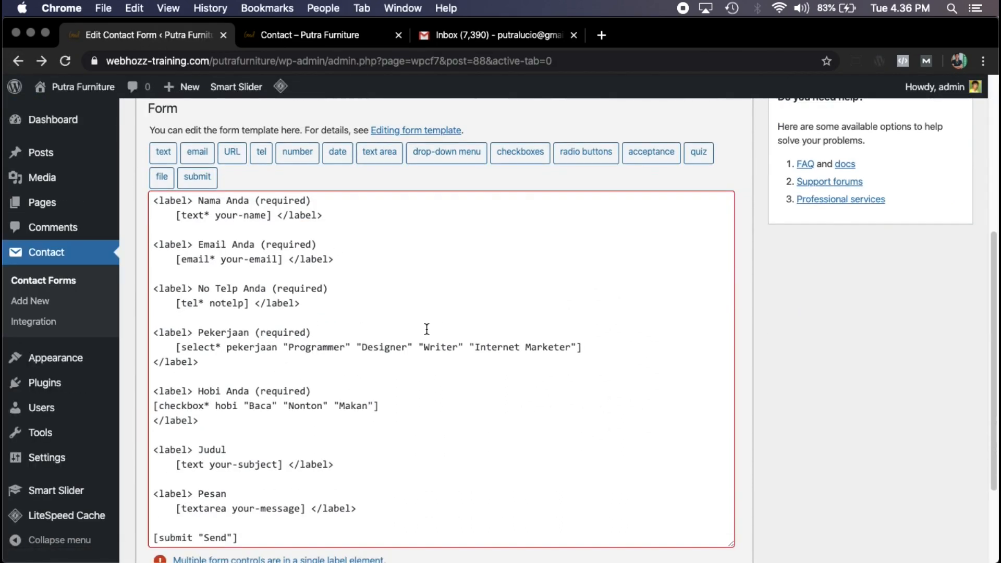
left_click(327, 350)
scroll(232, 389, "down", 1)
scroll(286, 364, "down", 1)
scroll(287, 364, "down", 1)
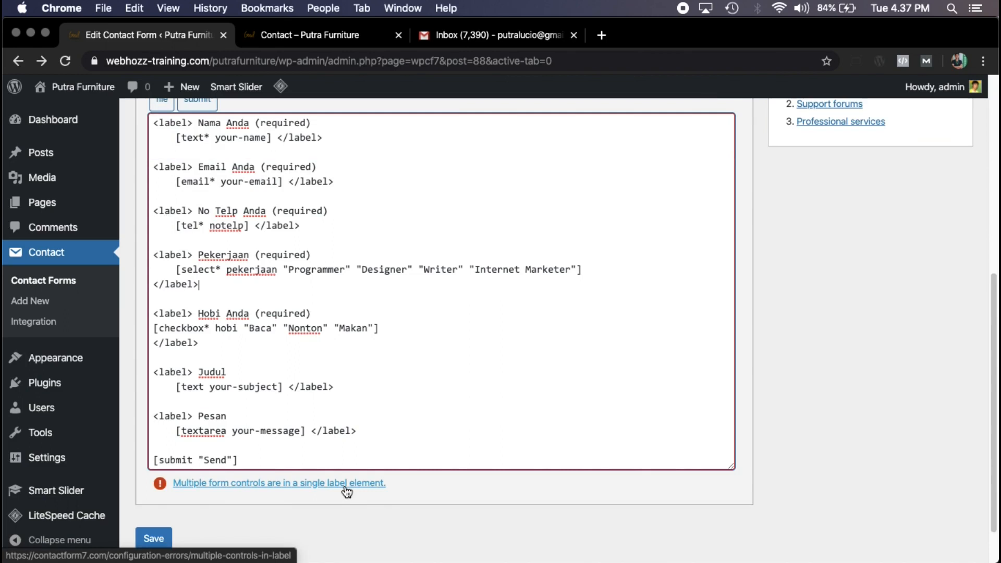
scroll(301, 395, "down", 1)
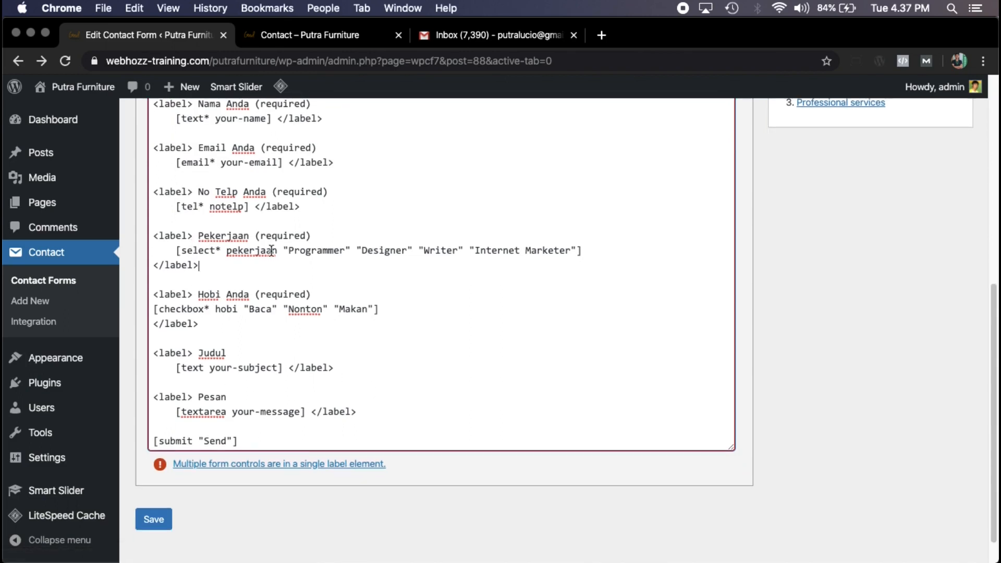
Open the help article on multiple form controls in a single label element and read its explanation of the cause.
left_click(318, 466)
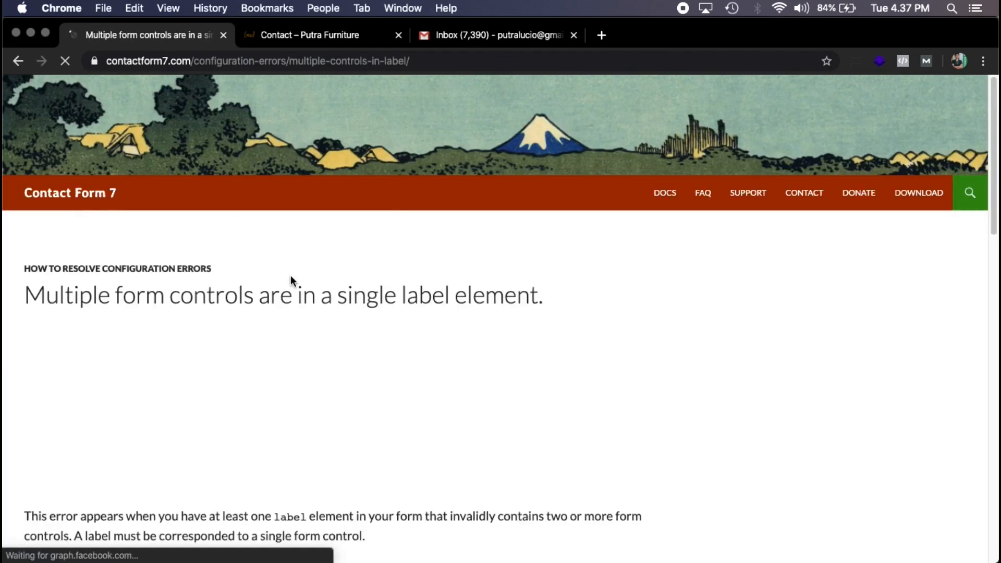
scroll(290, 281, "down", 2)
scroll(363, 218, "down", 3)
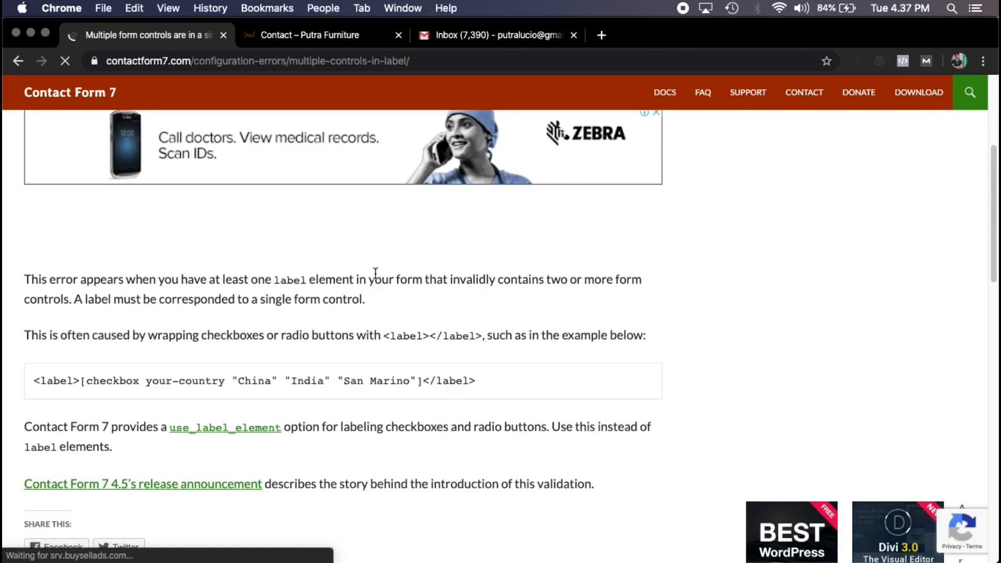
scroll(150, 395, "down", 3)
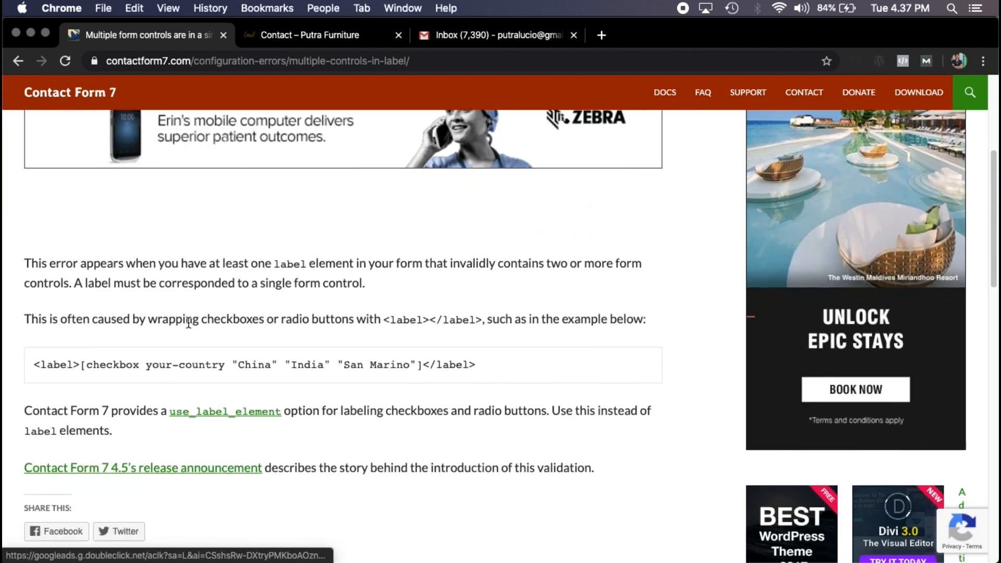
scroll(301, 299, "down", 1)
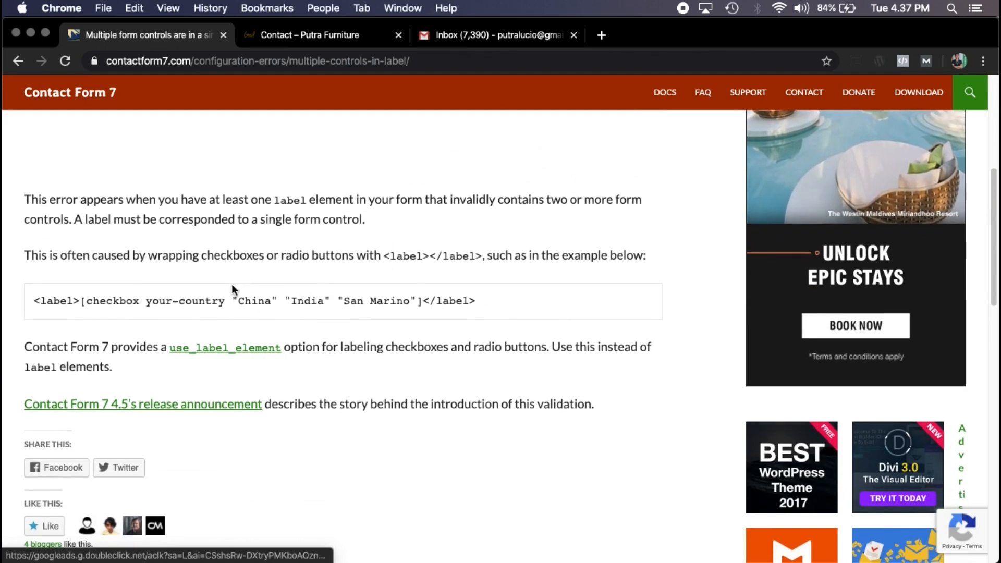
left_click_drag(112, 255, 433, 242)
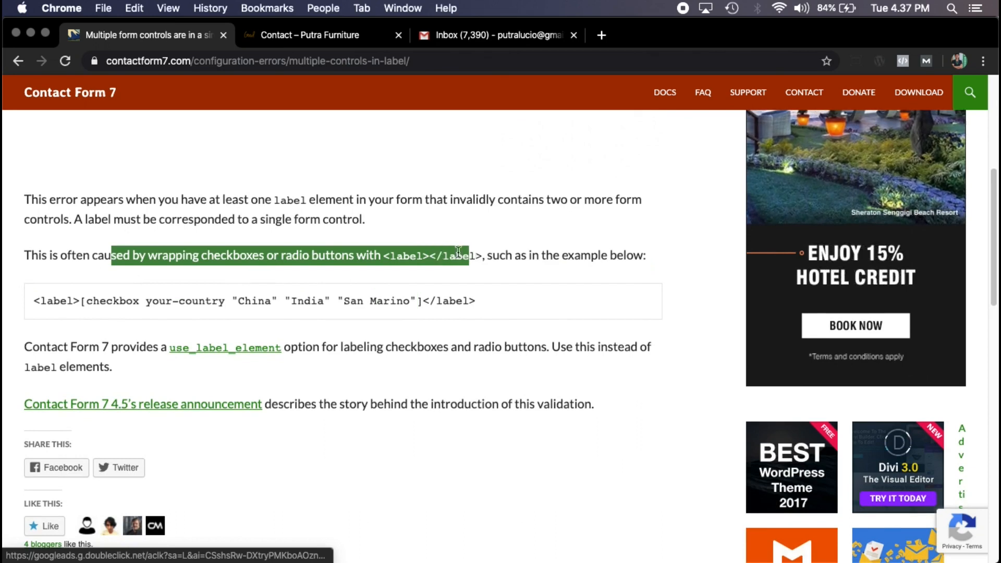
left_click(491, 258)
left_click_drag(491, 258, 655, 260)
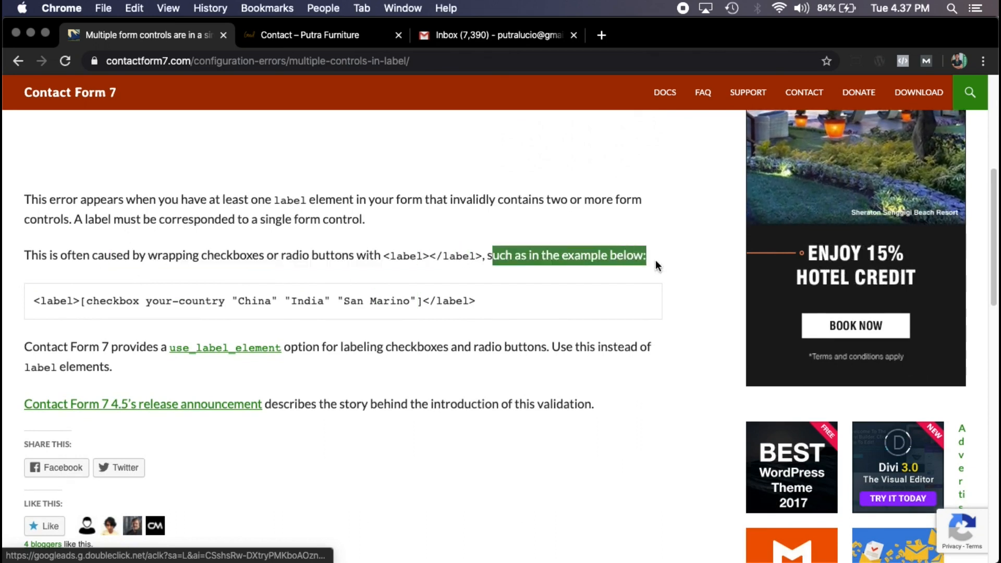
left_click(490, 258)
scroll(491, 256, "down", 1)
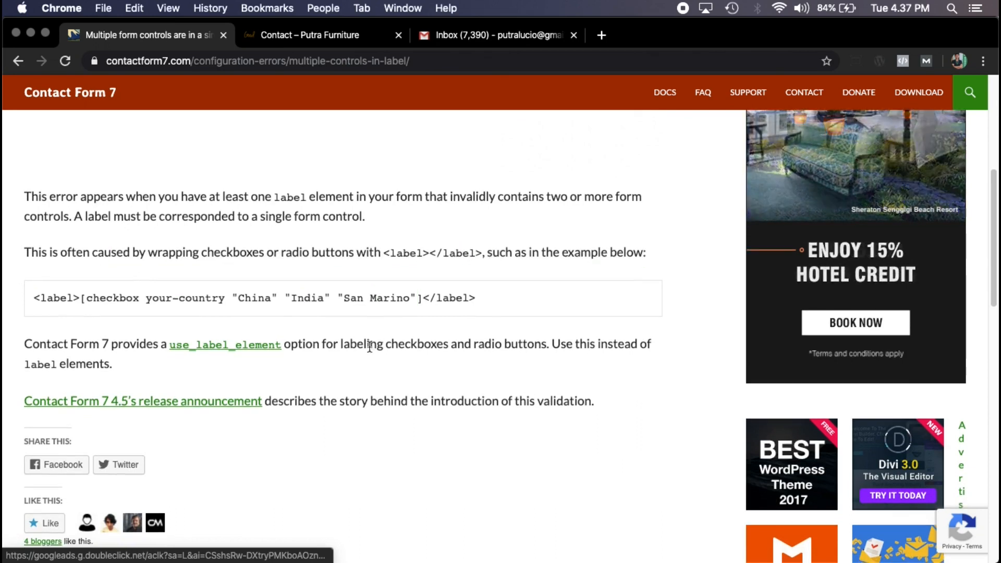
Read the article's advice on labelling checkboxes and radio buttons and recheck its wrapped checkbox example.
scroll(371, 367, "down", 4)
scroll(233, 327, "up", 2)
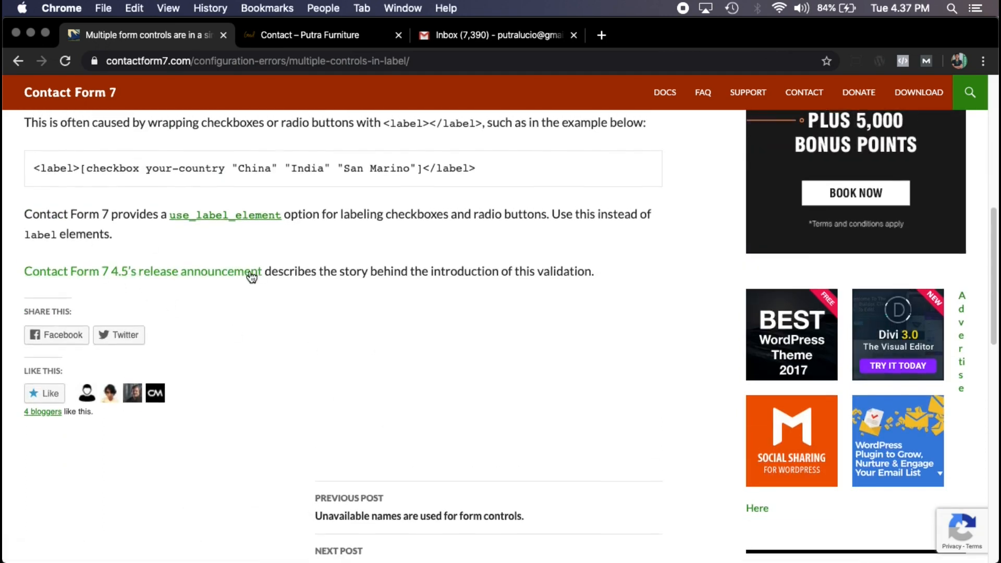
scroll(417, 234, "up", 1)
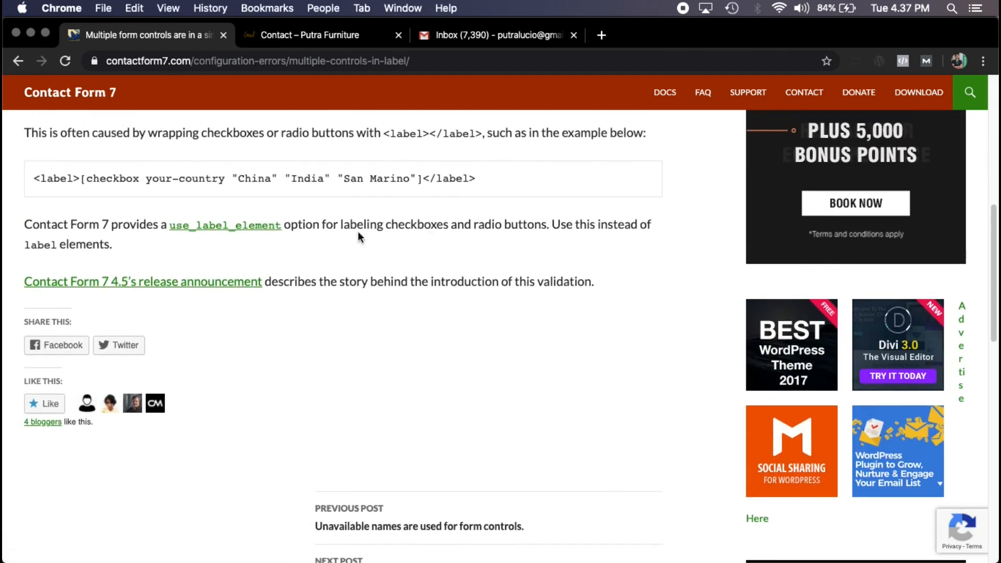
scroll(435, 232, "up", 1)
scroll(435, 233, "up", 1)
left_click_drag(200, 153, 333, 142)
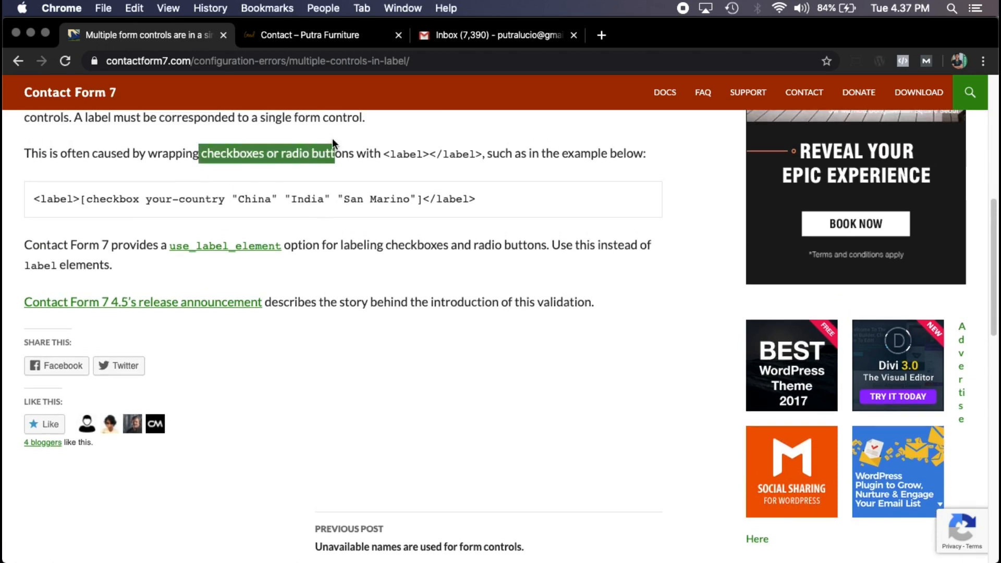
left_click(405, 151)
left_click_drag(498, 148, 651, 139)
left_click(652, 139)
scroll(426, 342, "down", 3)
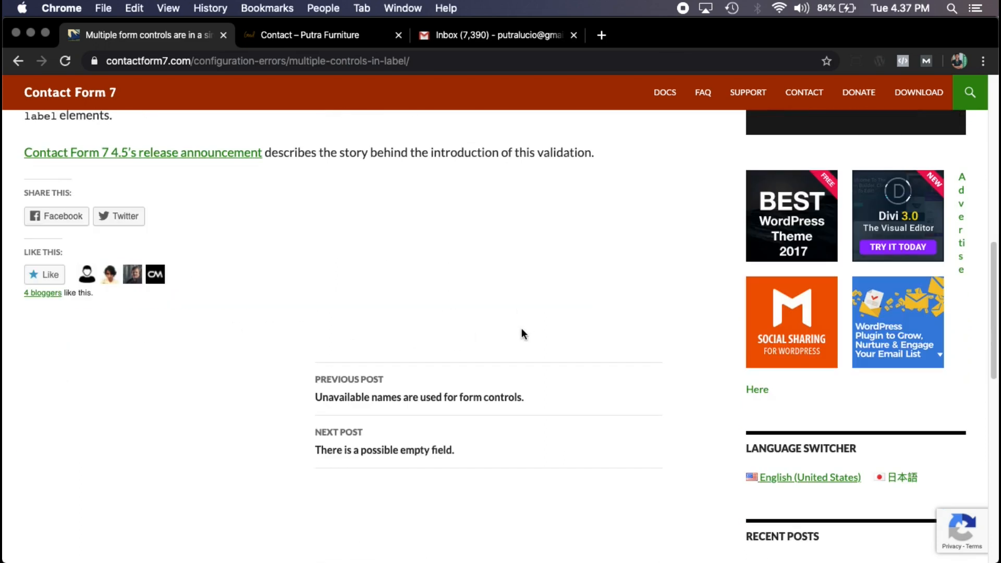
scroll(523, 334, "up", 3)
Glance at the published Contact page's form, and skim the label error article once more.
left_click(301, 45)
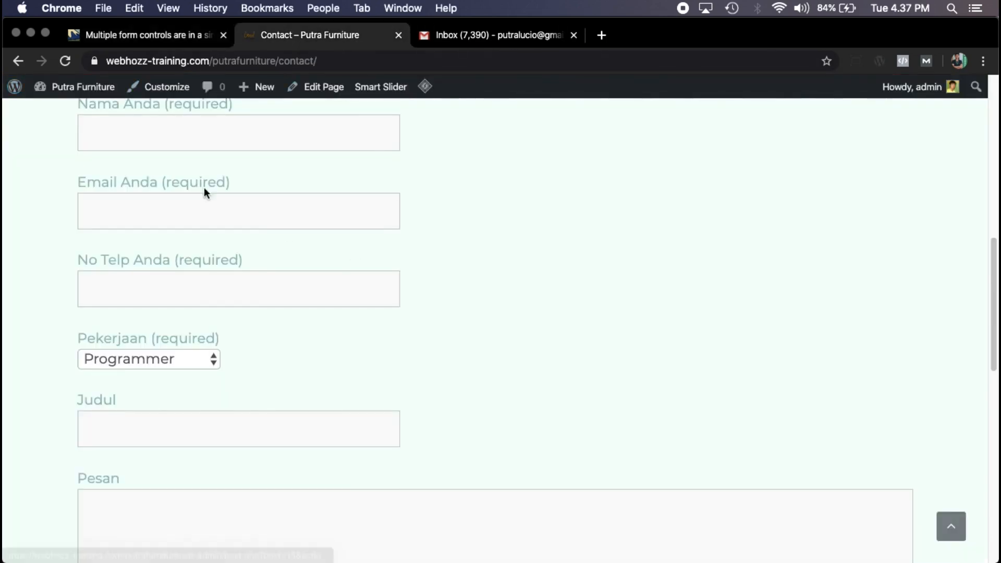
left_click(151, 31)
scroll(370, 336, "down", 7)
scroll(373, 342, "up", 6)
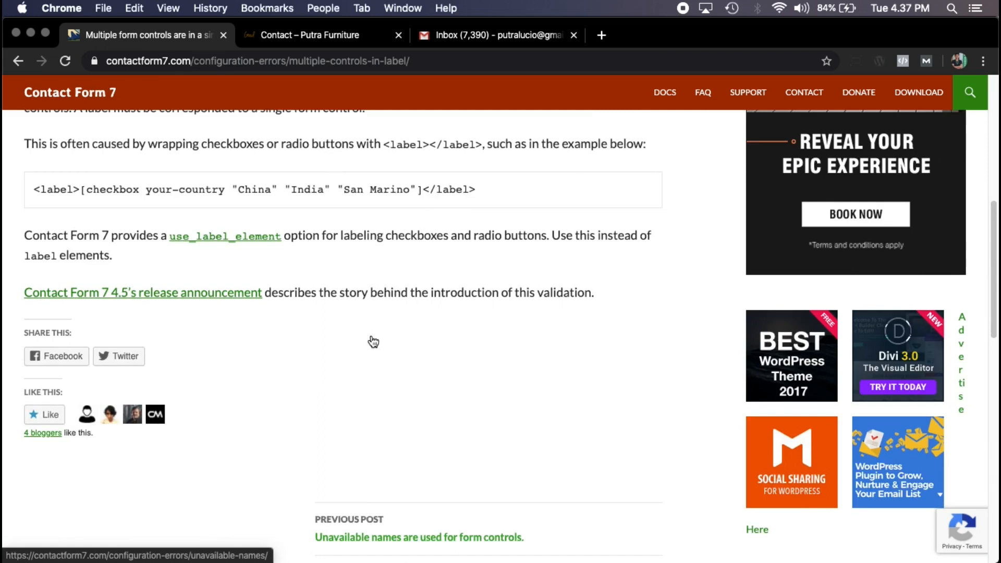
scroll(380, 339, "down", 3)
scroll(113, 161, "up", 10)
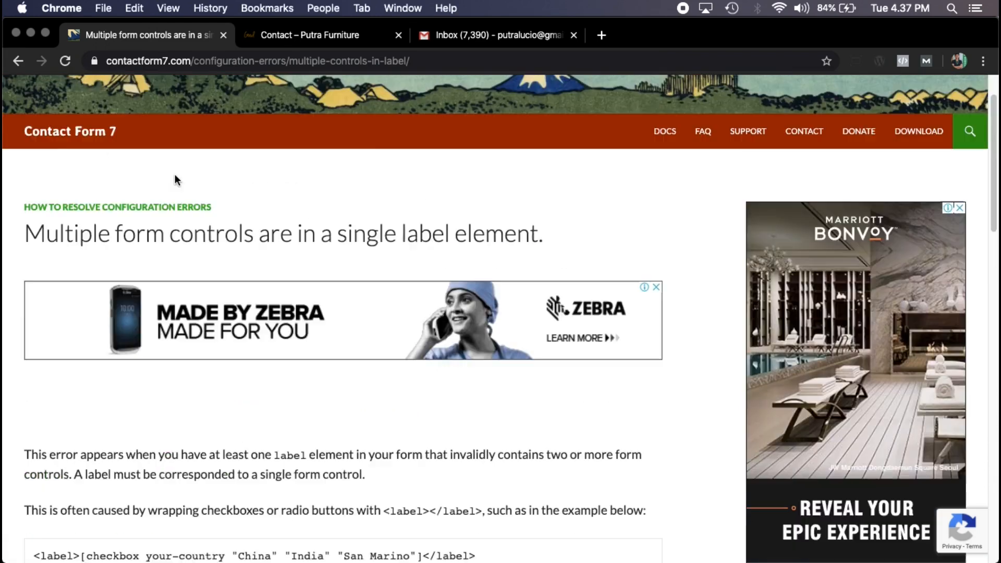
Return to the form editor, remove the opening and closing label tags around the Hobi Anda checkbox field, and save the form.
left_click(19, 62)
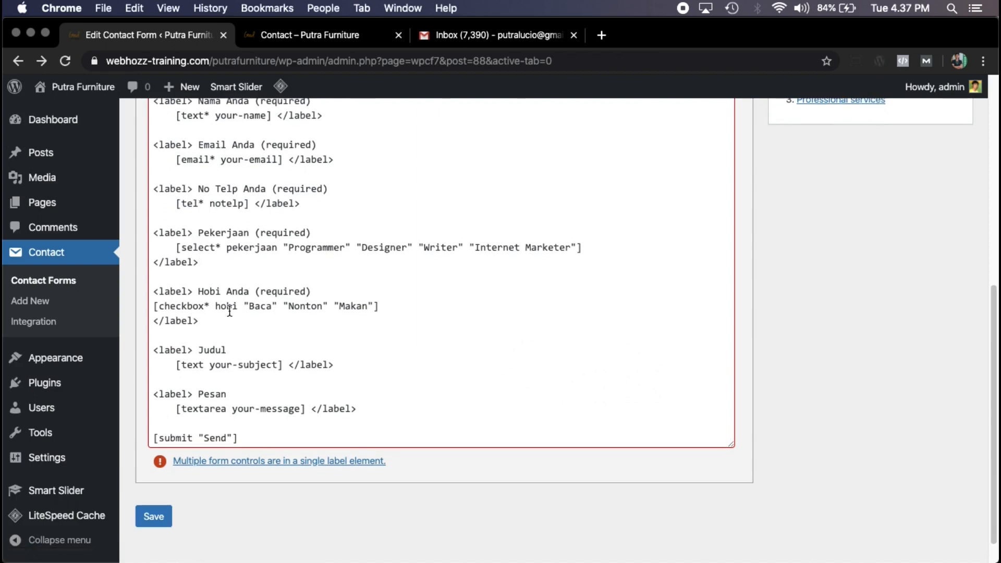
left_click(221, 321)
left_click_drag(194, 290, 161, 291)
key("BackSpace")
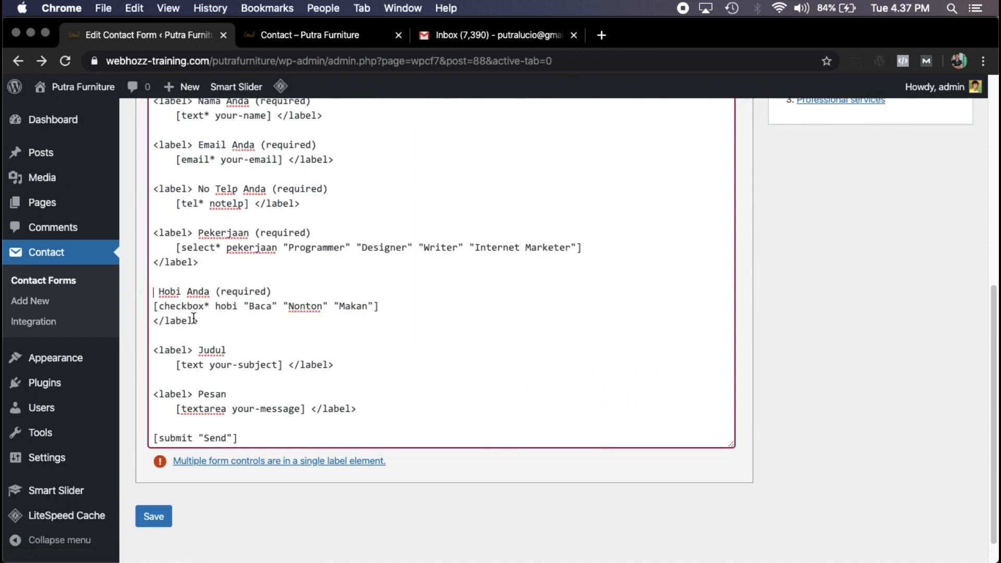
left_click_drag(198, 321, 119, 316)
key("BackSpace")
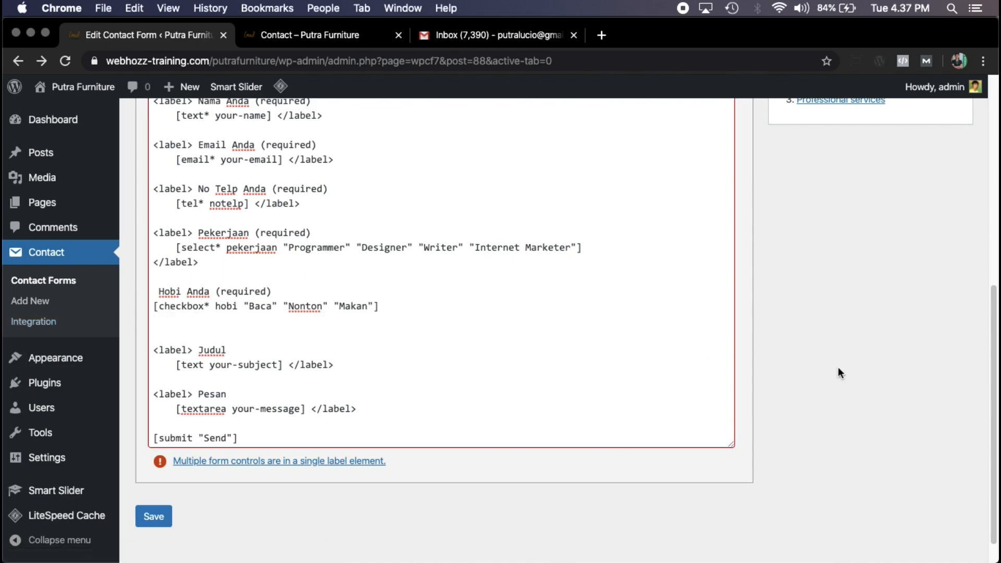
scroll(366, 358, "up", 1)
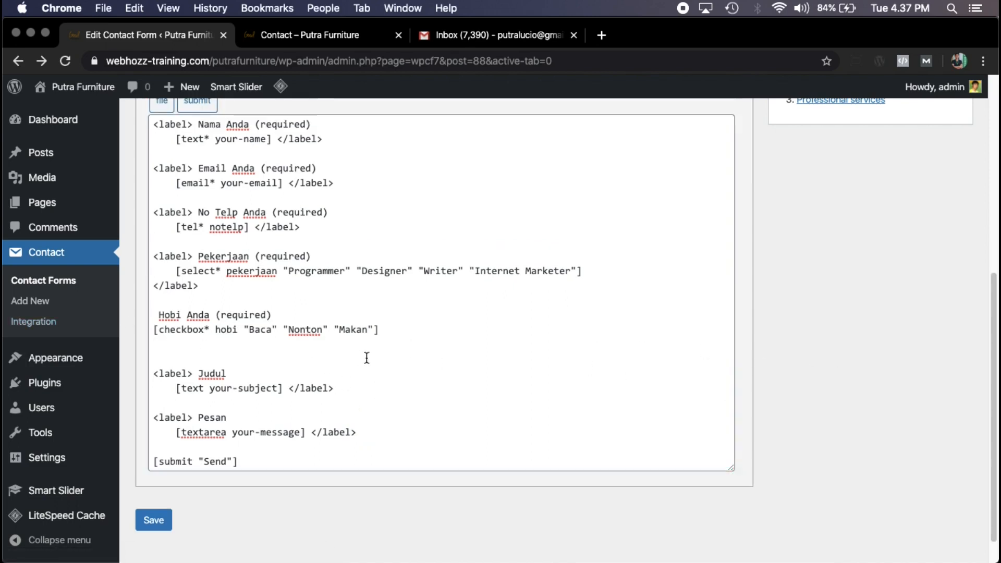
scroll(775, 403, "up", 10)
left_click(946, 300)
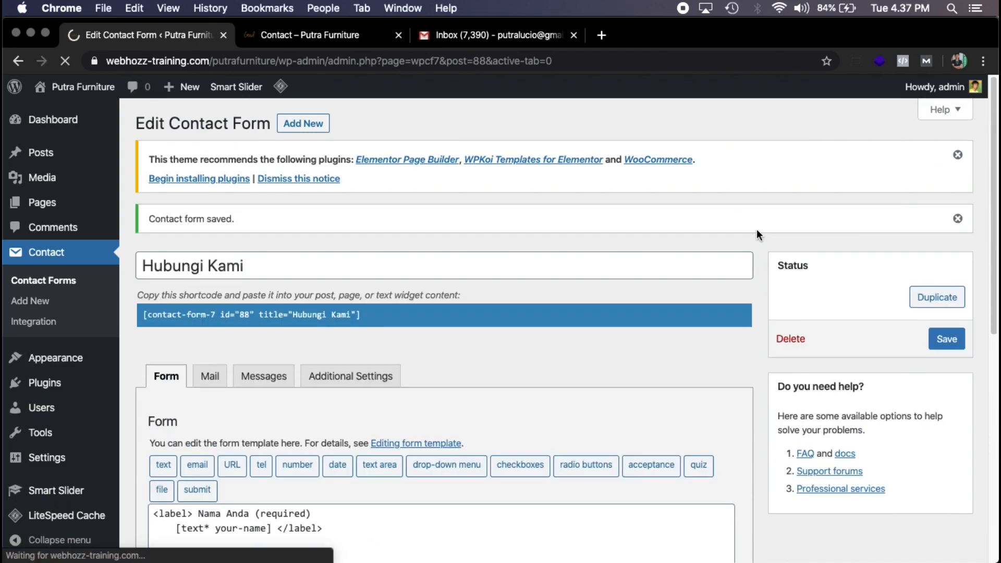
Check the saved Hubungi Kami form template for remaining configuration errors.
scroll(680, 286, "down", 2)
scroll(680, 285, "down", 3)
scroll(680, 285, "up", 5)
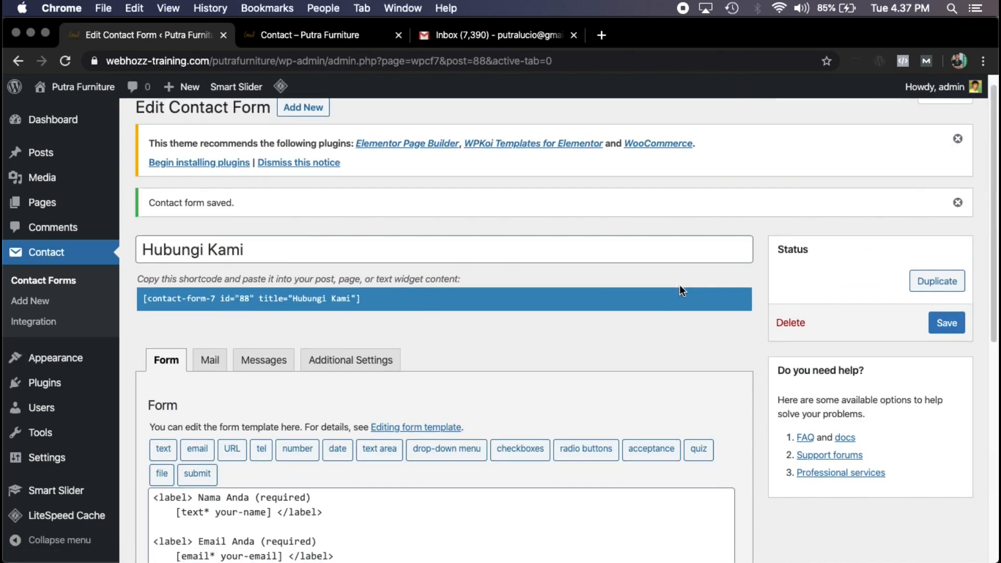
scroll(540, 261, "down", 10)
scroll(616, 296, "up", 4)
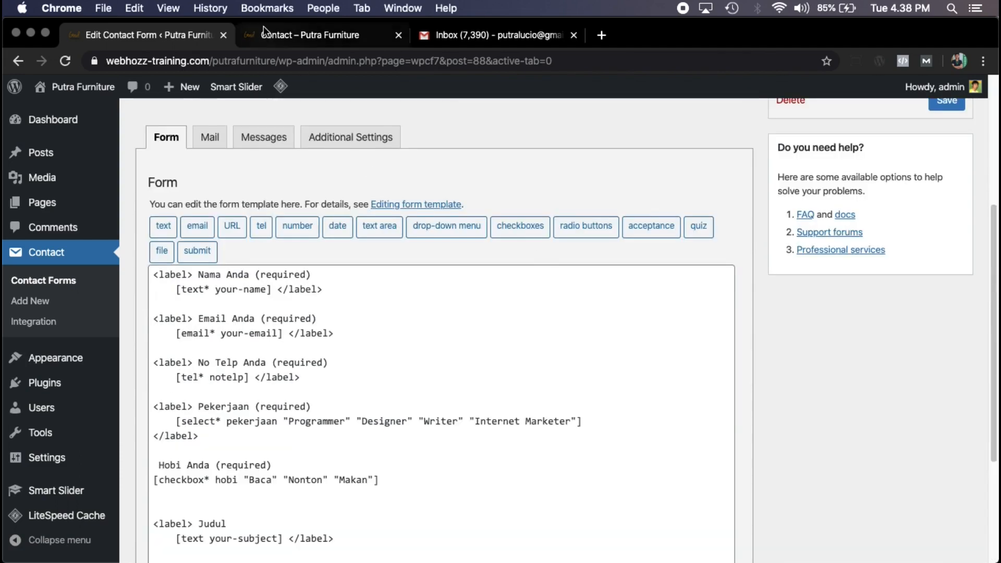
Reload the published Contact page and test the Hobi Anda field by ticking Baca, Nonton and Makan.
left_click(290, 35)
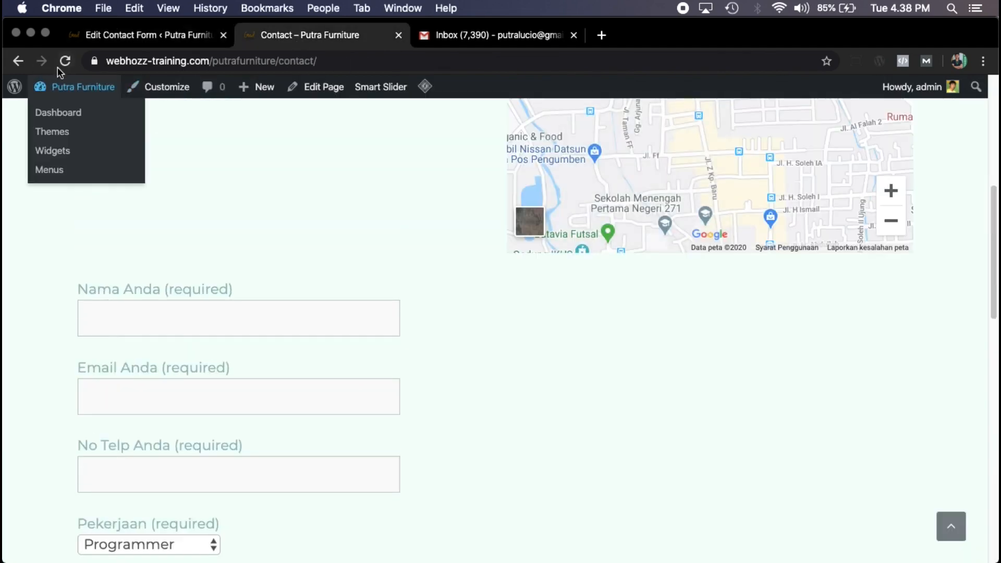
left_click(65, 60)
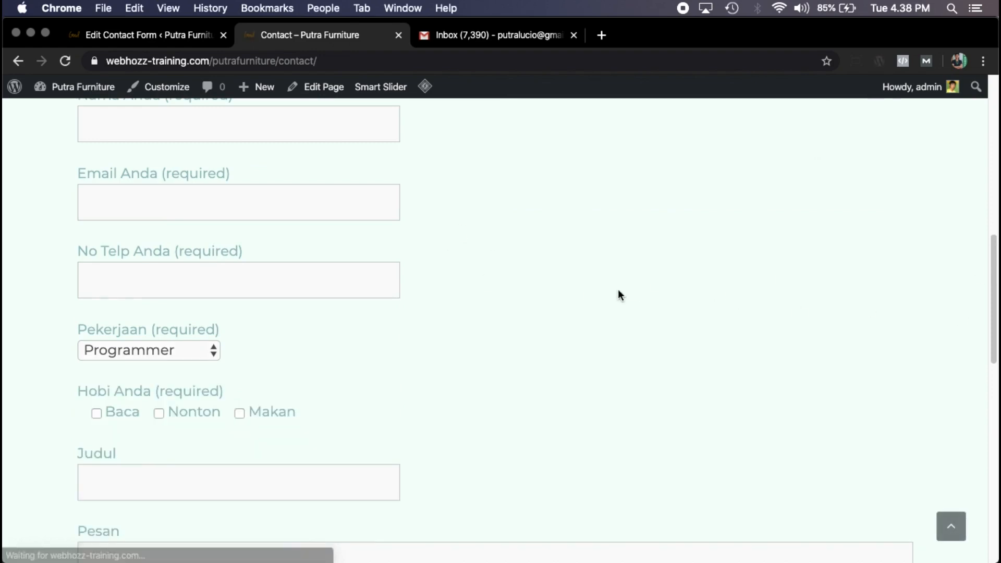
scroll(617, 294, "down", 2)
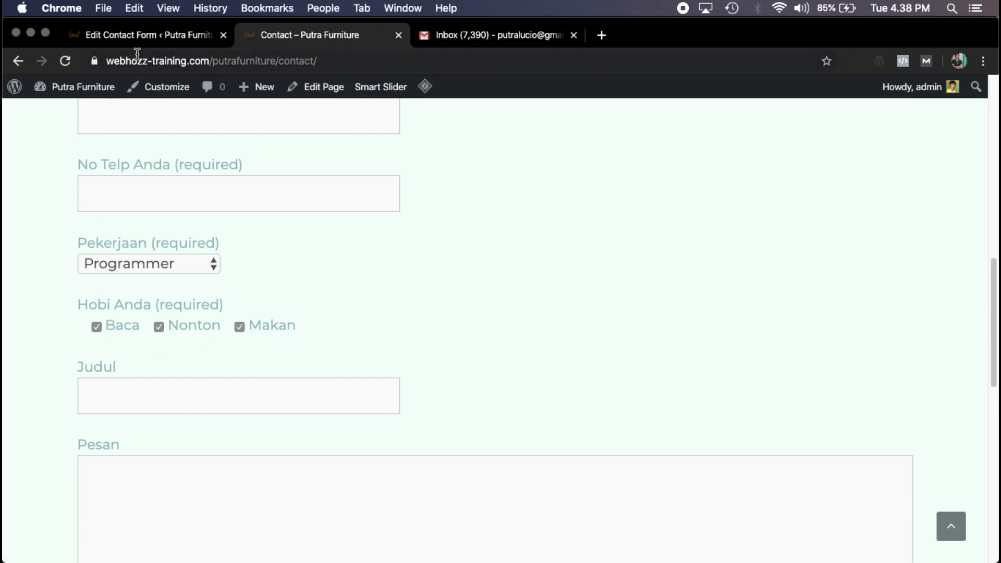
Return to the form template and examine the label tags around the Pekerjaan drop-down field, highlighting the closing and opening tags.
left_click(137, 36)
scroll(451, 296, "down", 2)
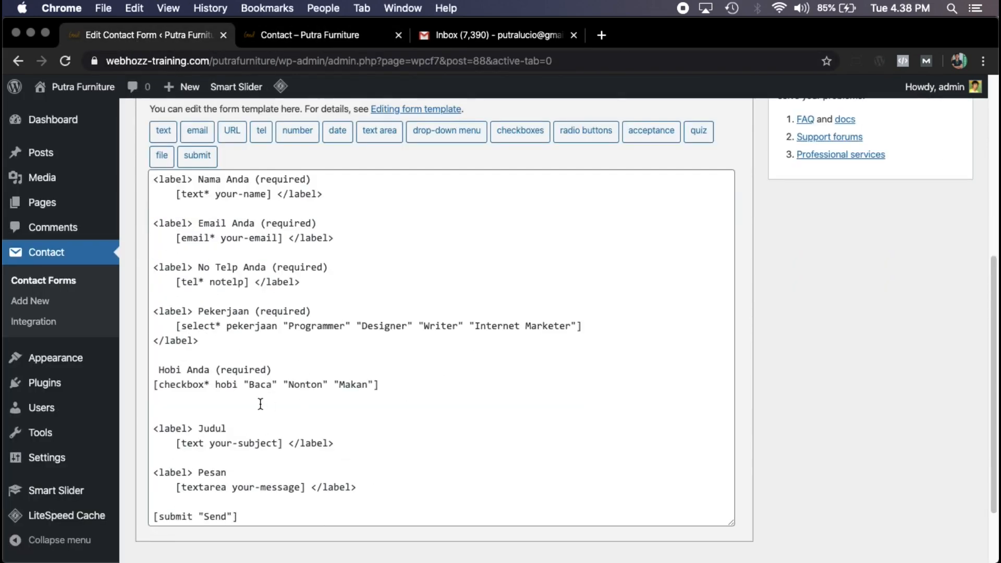
left_click(189, 385)
left_click_drag(224, 349, 124, 341)
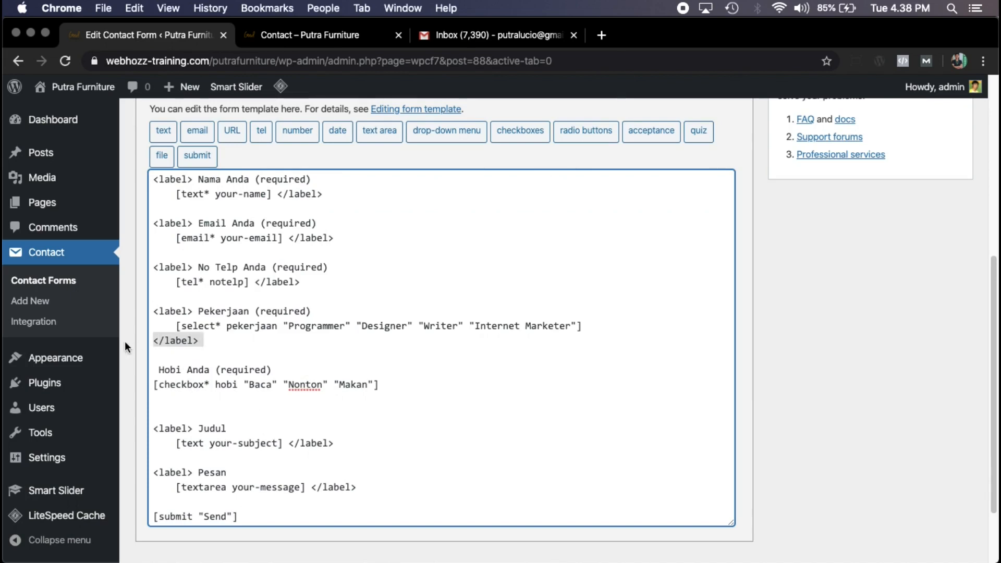
left_click_drag(193, 311, 153, 307)
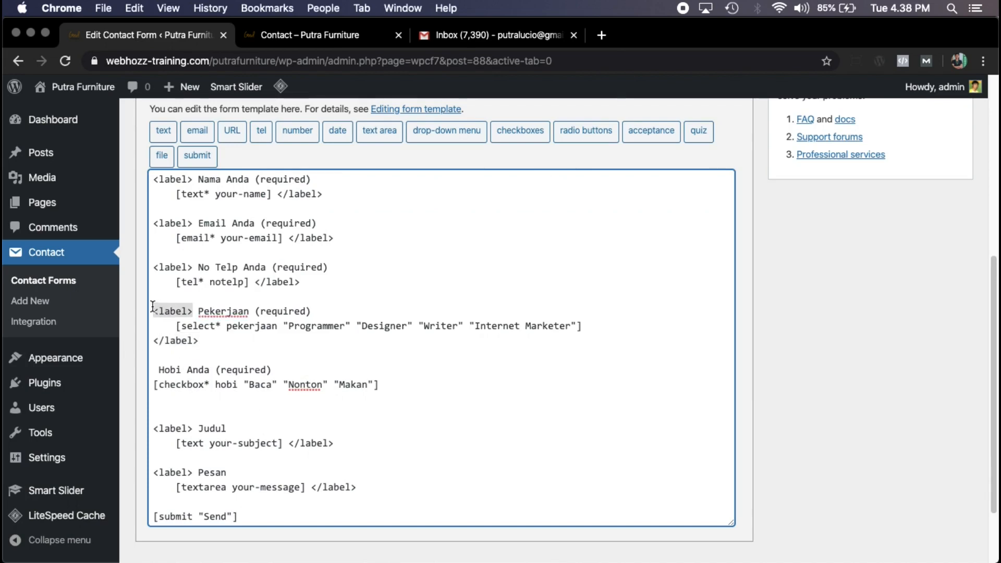
Review the published Contact page, from the Hubungi Kami heading and map through the form fields to the Send button.
left_click(163, 363)
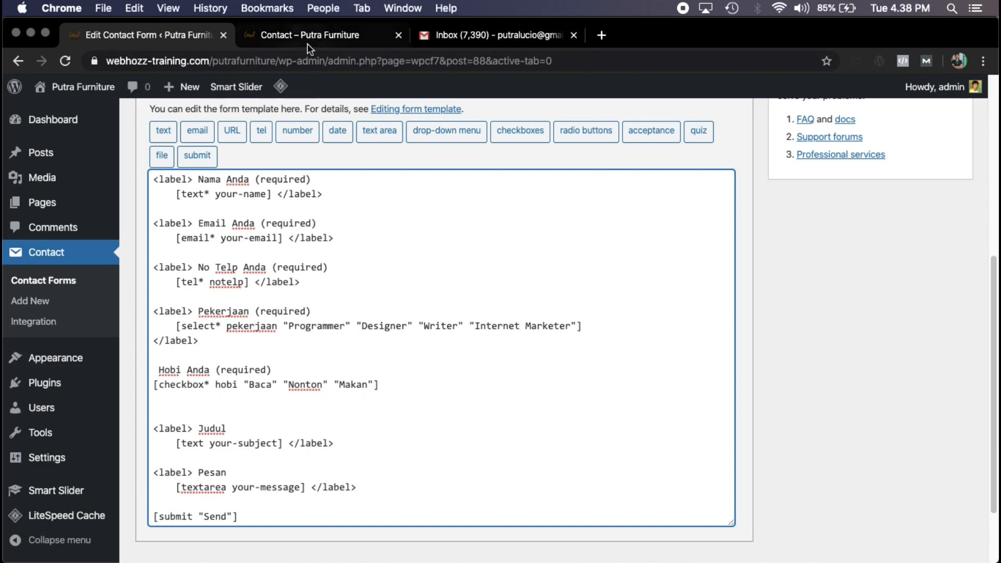
left_click(313, 31)
scroll(563, 336, "down", 10)
scroll(574, 323, "up", 15)
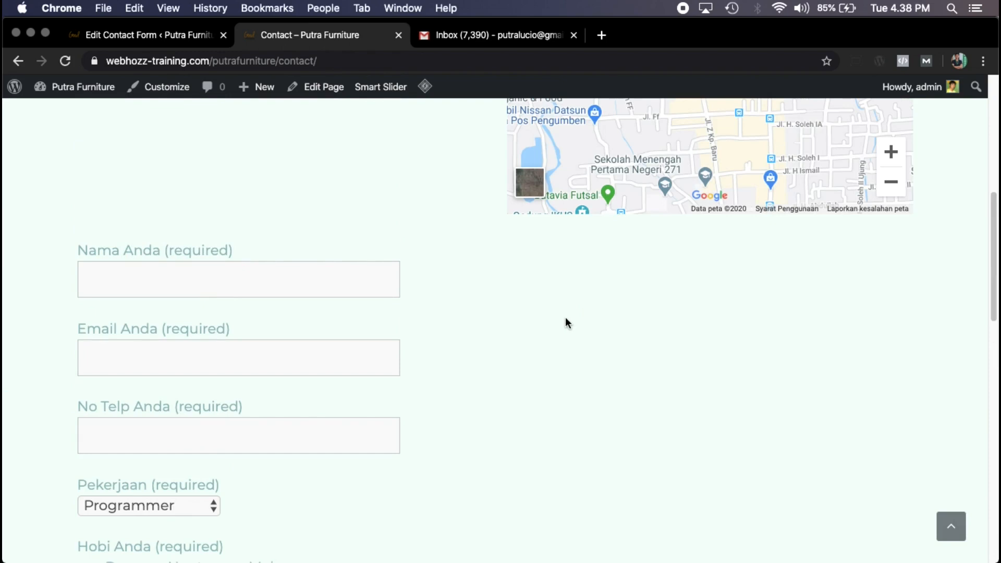
scroll(567, 323, "down", 2)
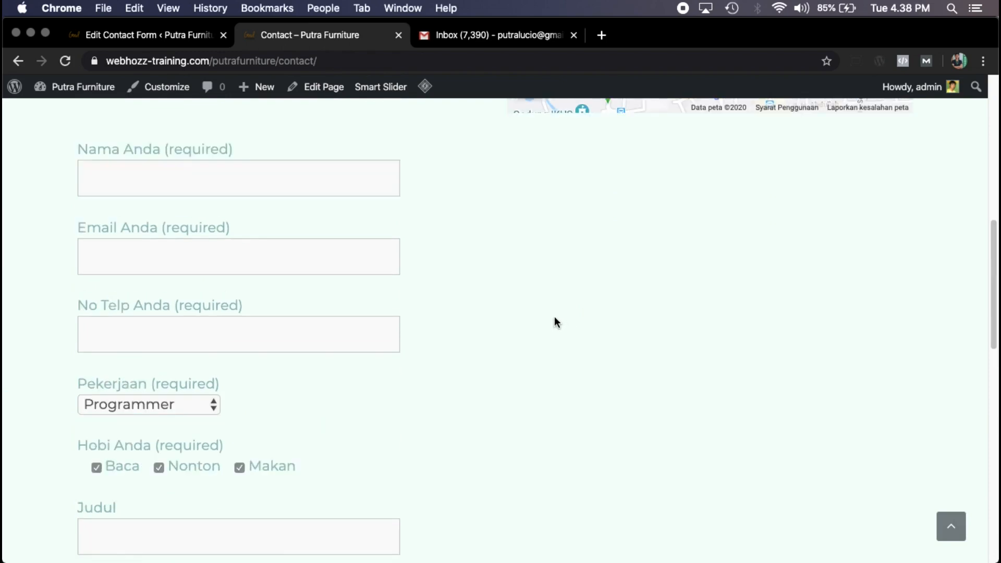
scroll(555, 322, "down", 2)
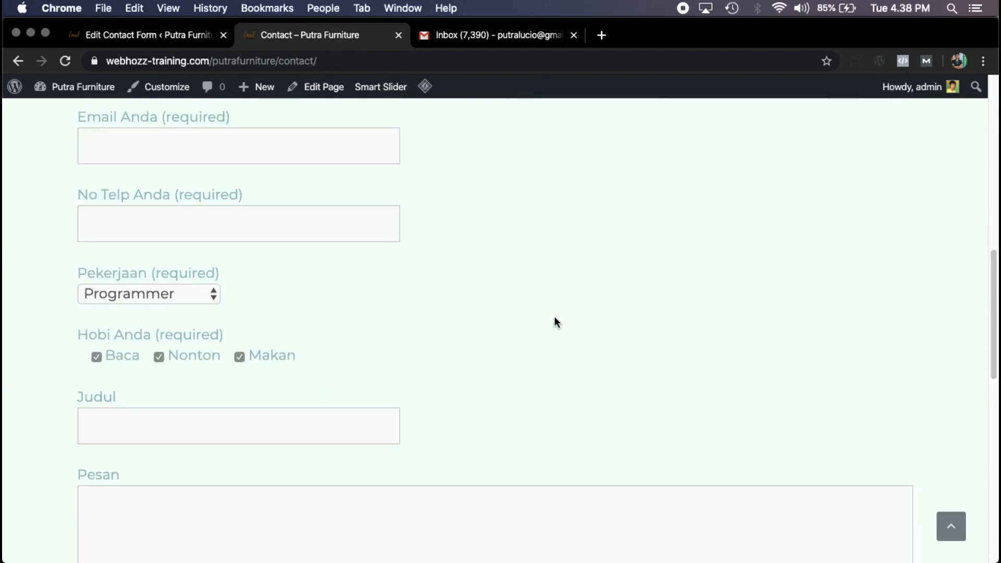
scroll(475, 269, "down", 4)
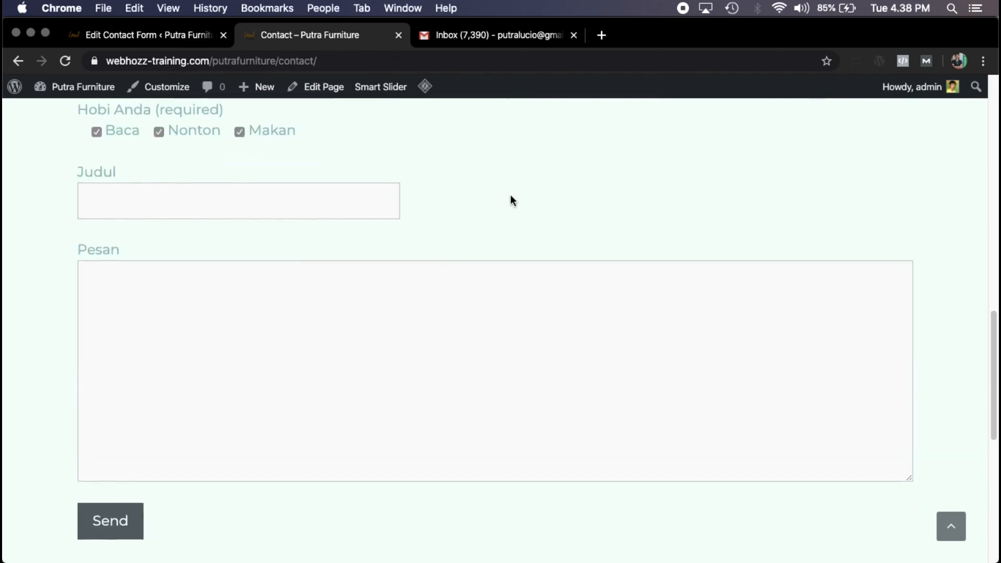
scroll(511, 195, "up", 9)
scroll(533, 213, "down", 1)
scroll(451, 338, "up", 7)
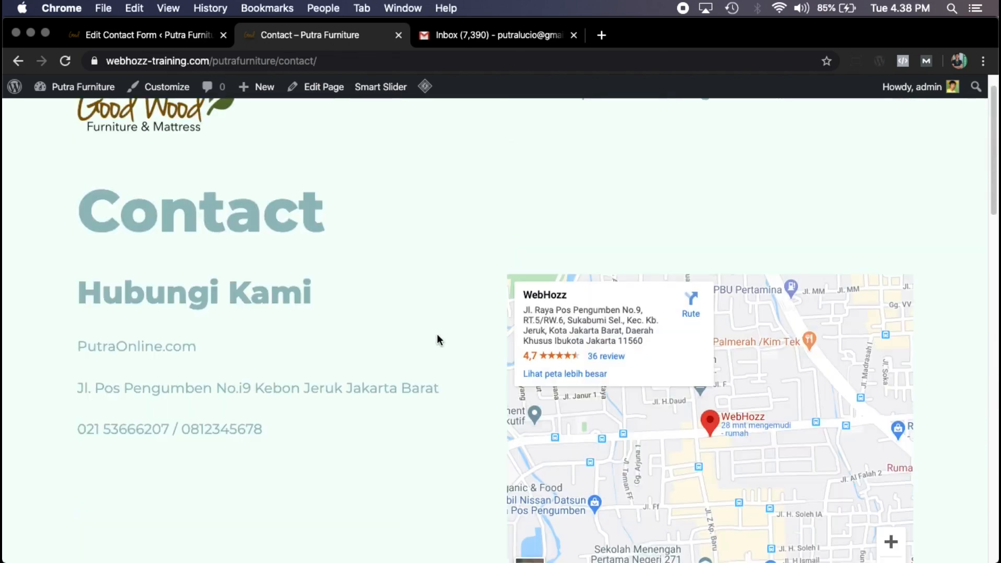
scroll(328, 312, "down", 2)
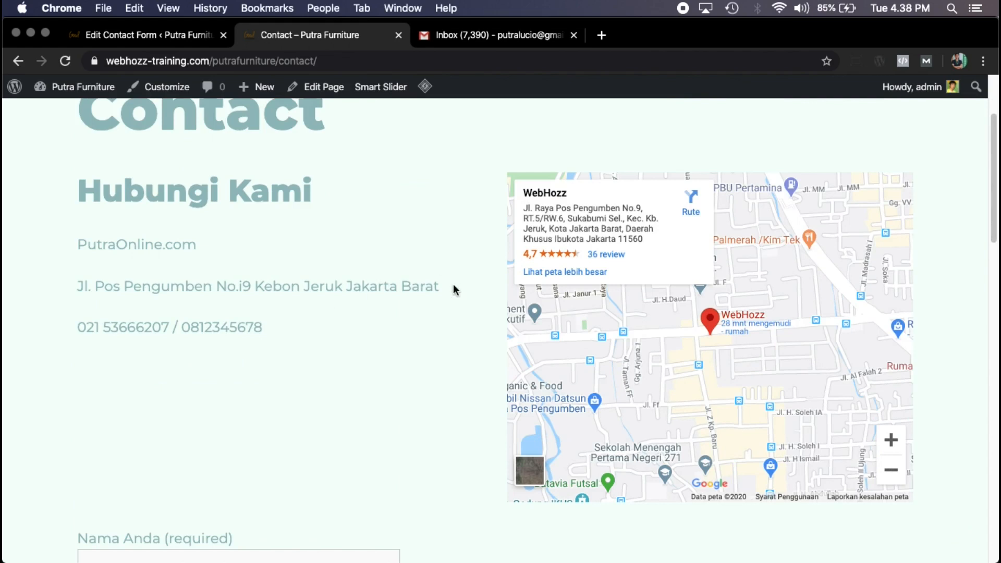
scroll(453, 288, "down", 5)
scroll(454, 288, "up", 7)
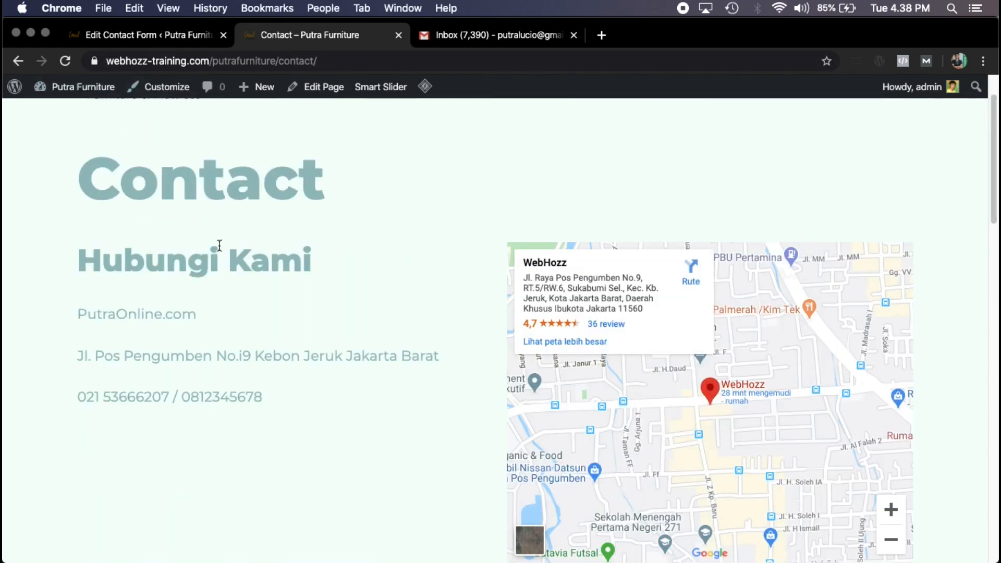
Highlight the Hubungi Kami contact details beside the map and examine the form fields below them on the published page.
left_click_drag(79, 253, 327, 416)
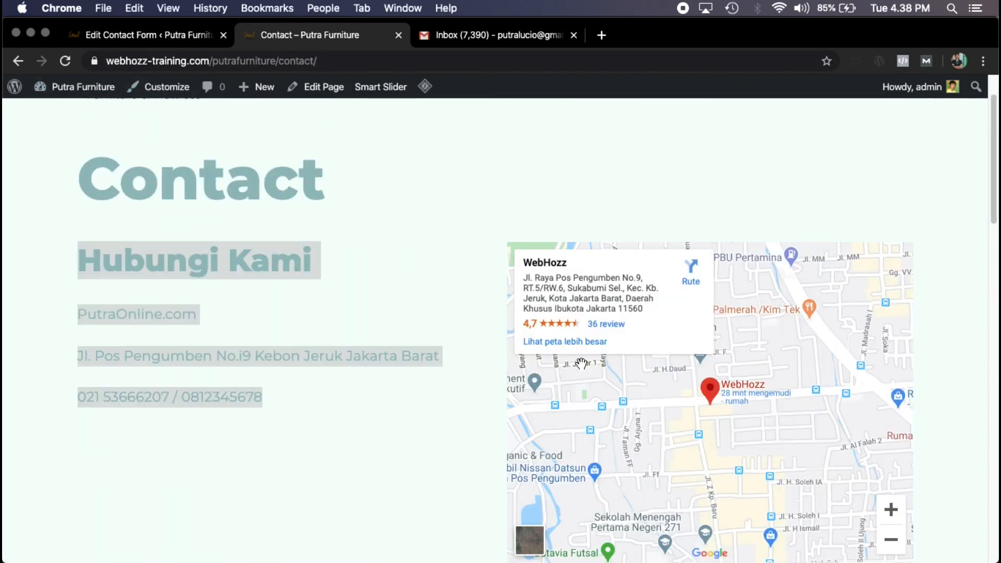
left_click(286, 198)
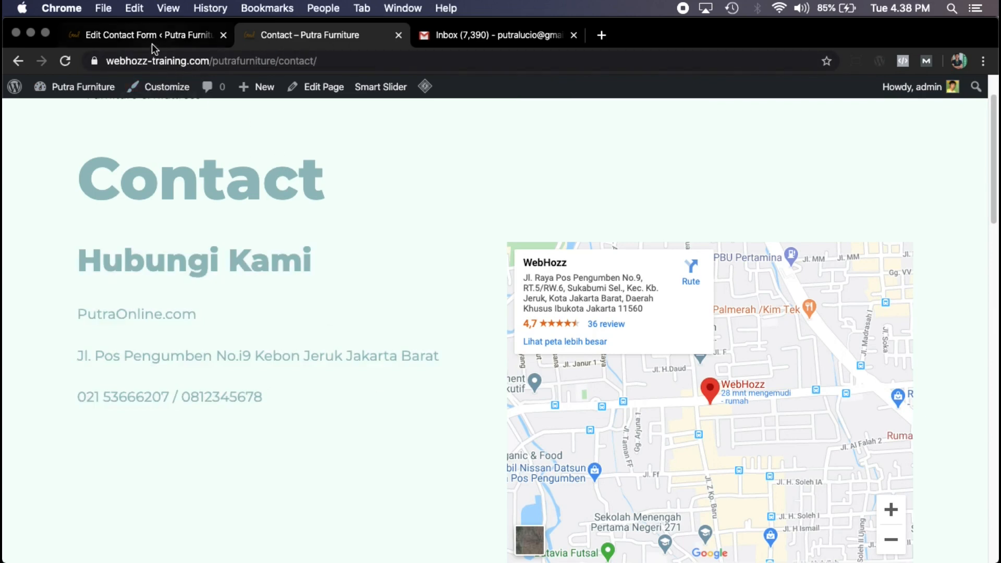
scroll(412, 222, "down", 10)
scroll(476, 251, "up", 5)
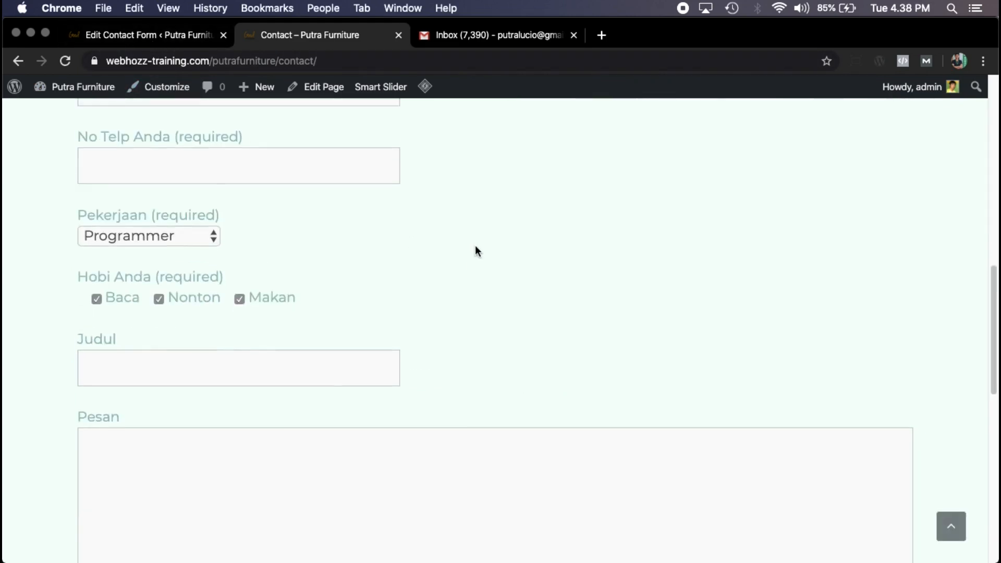
scroll(440, 250, "down", 10)
scroll(415, 306, "up", 6)
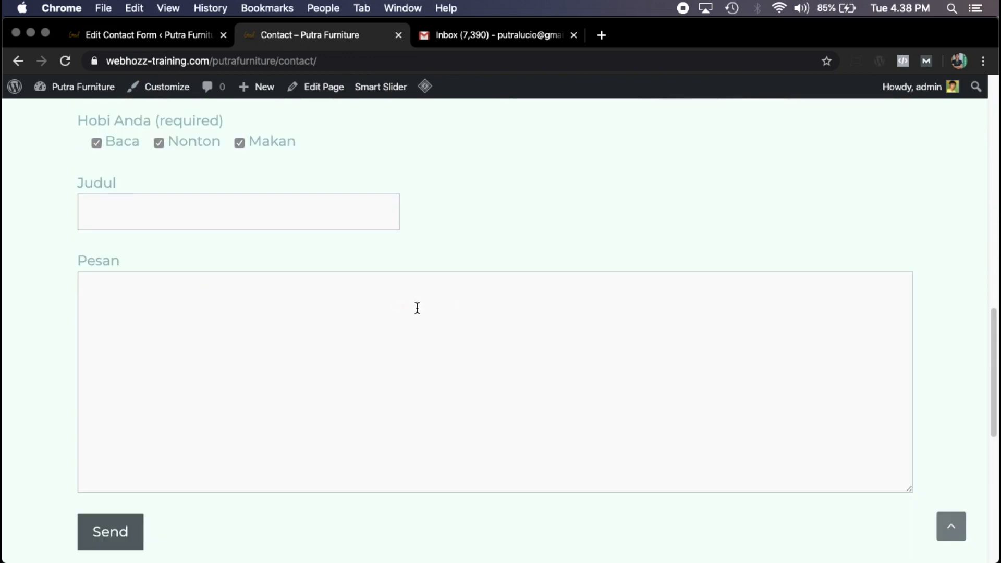
Look up the Hubungi Kami form's title and shortcode in the form editor, and return to the published Contact page.
left_click(176, 37)
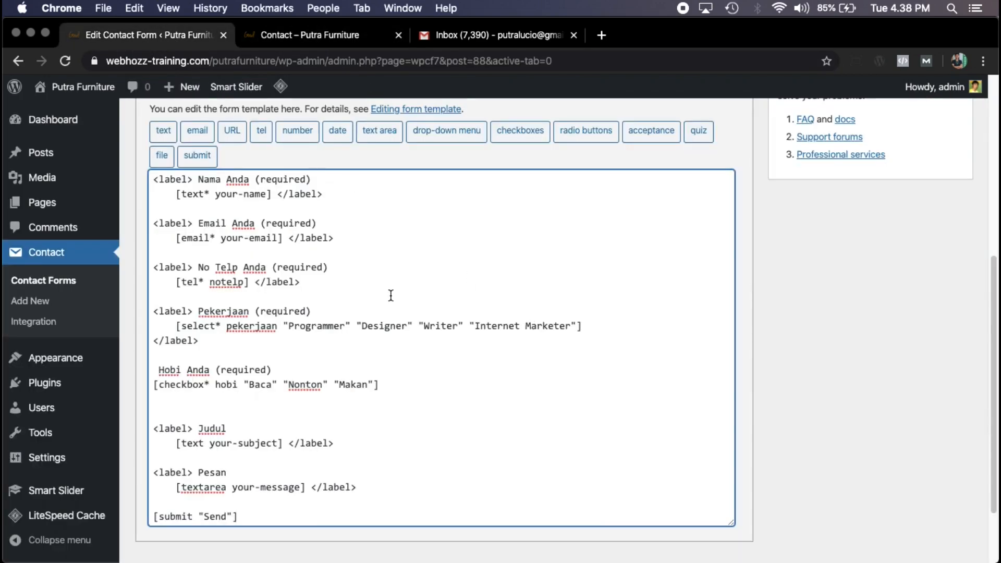
scroll(391, 295, "up", 6)
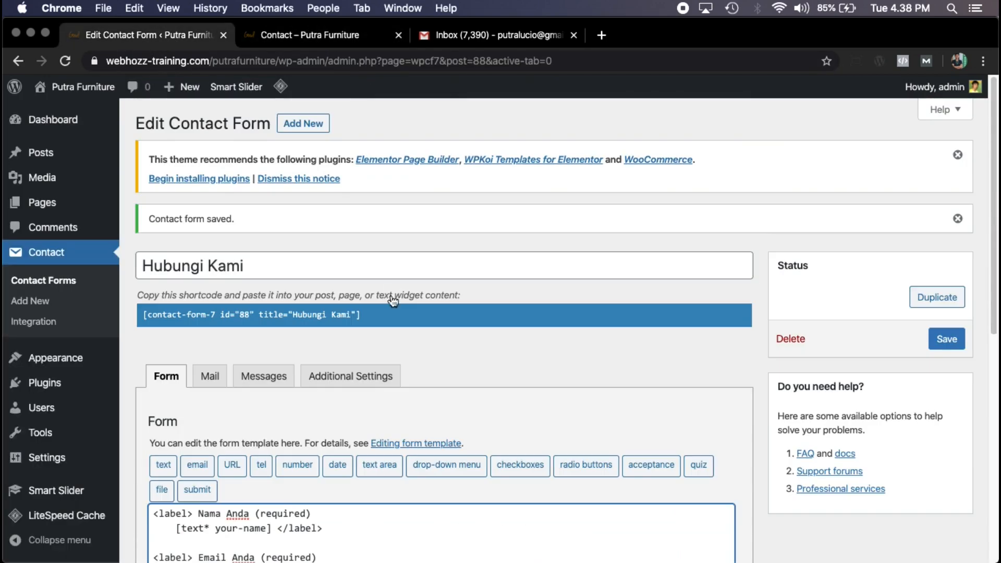
left_click(331, 34)
scroll(422, 362, "up", 10)
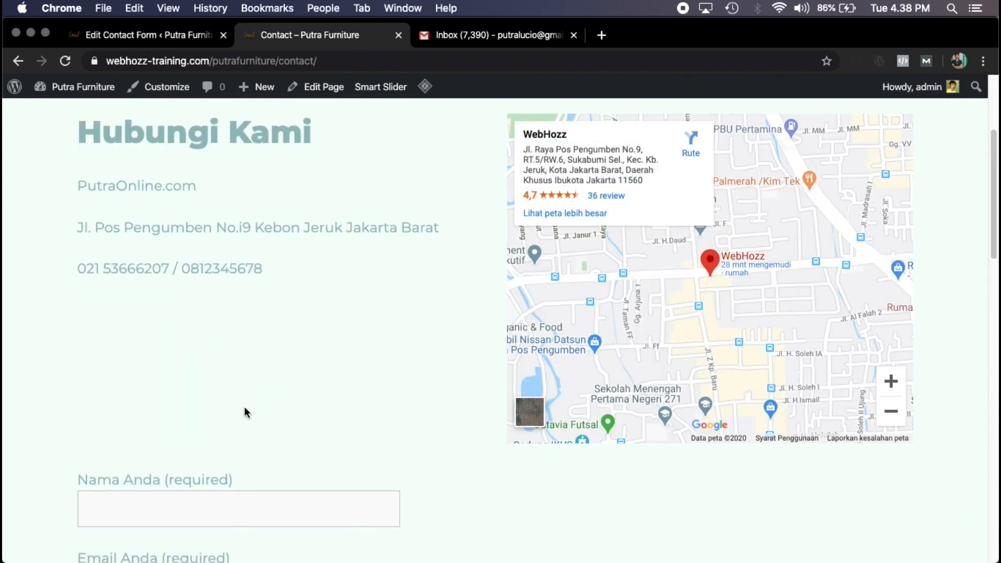
scroll(321, 440, "down", 1)
scroll(224, 344, "up", 1)
Open the Contact page for editing and locate its Columns block and the contact form's Shortcode block.
left_click(325, 90)
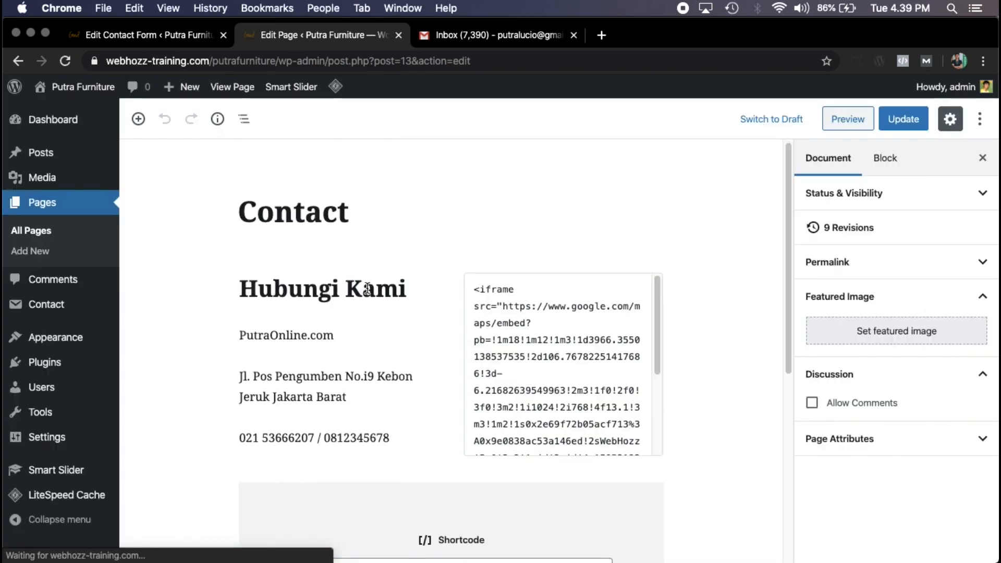
scroll(434, 389, "down", 4)
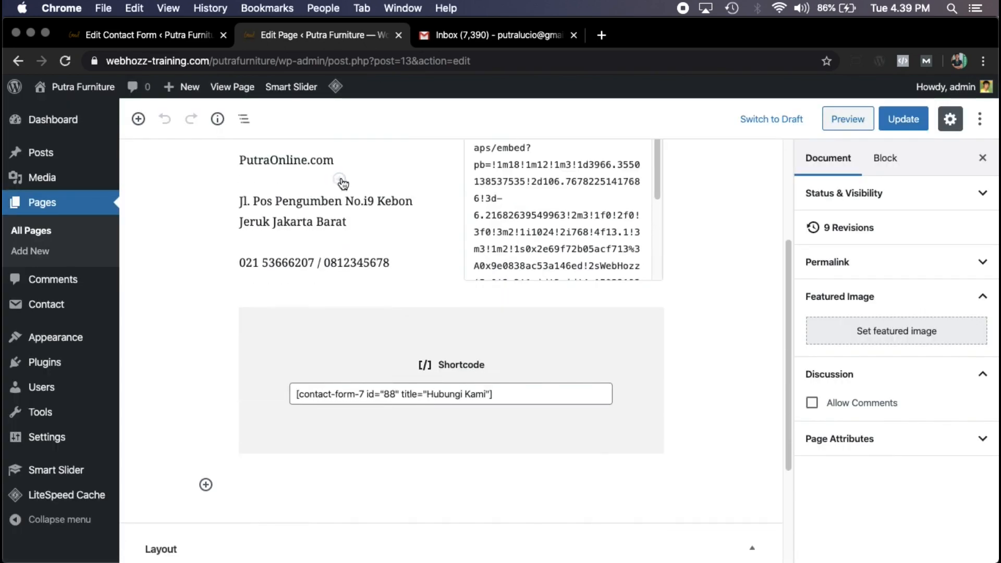
scroll(373, 252, "up", 1)
scroll(339, 208, "up", 3)
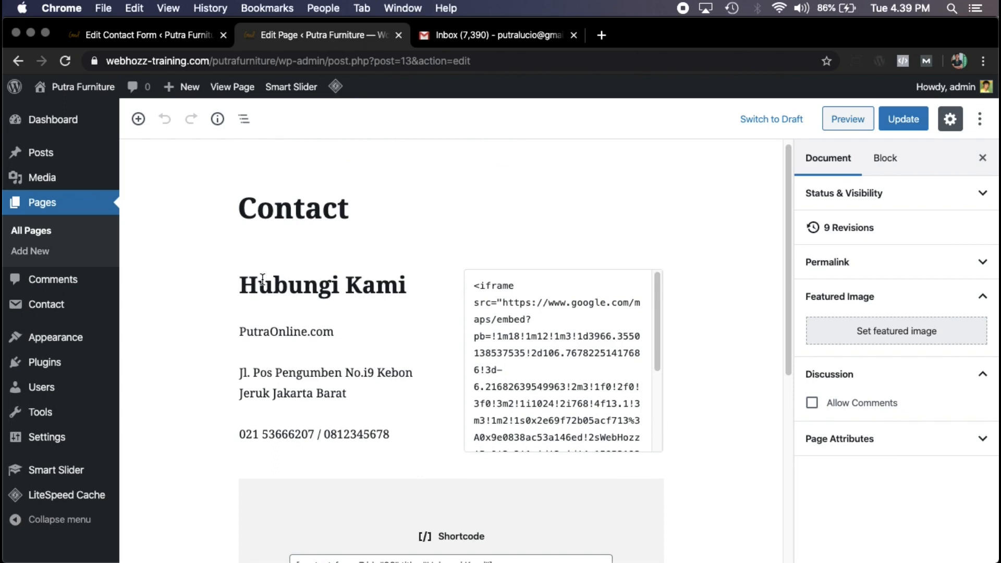
Delete the Hubungi Kami heading and the website, address and phone paragraphs from the first column.
left_click(262, 280)
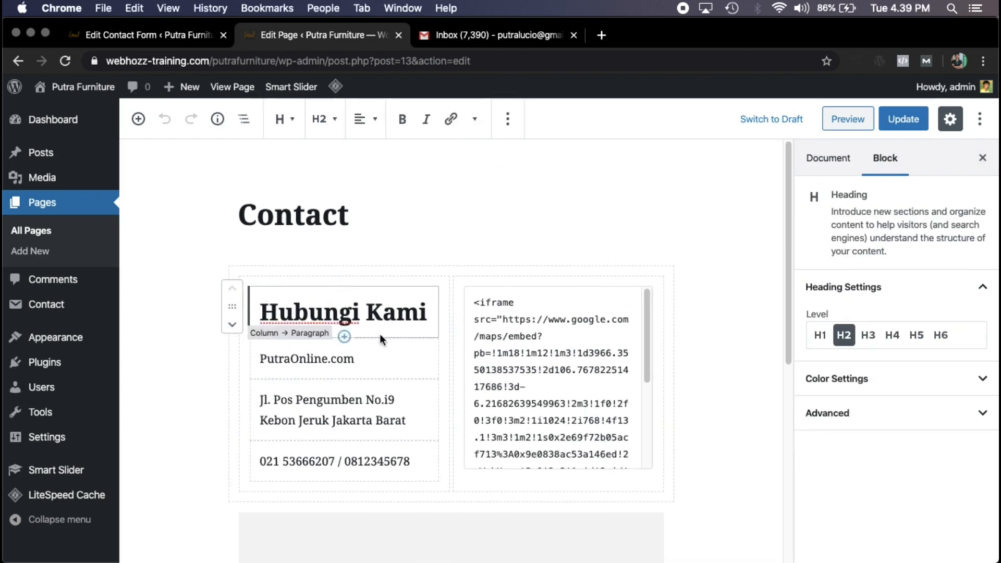
left_click(301, 359)
left_click(267, 321)
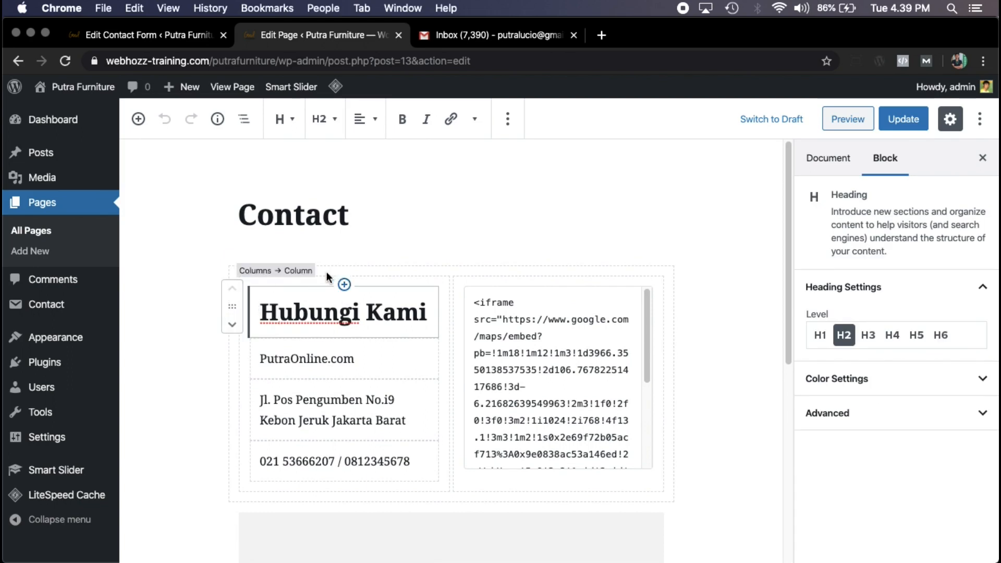
left_click(246, 487)
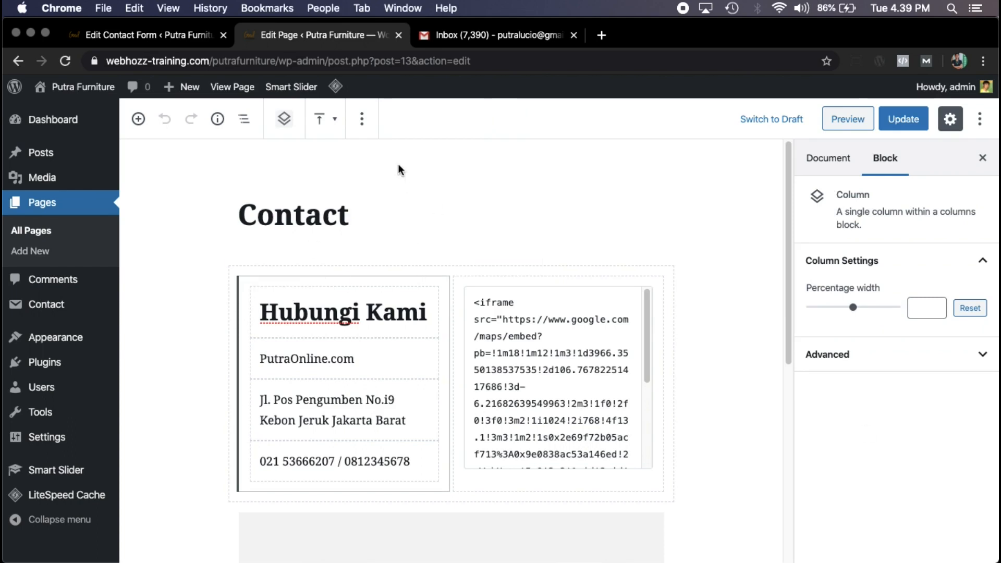
left_click(361, 119)
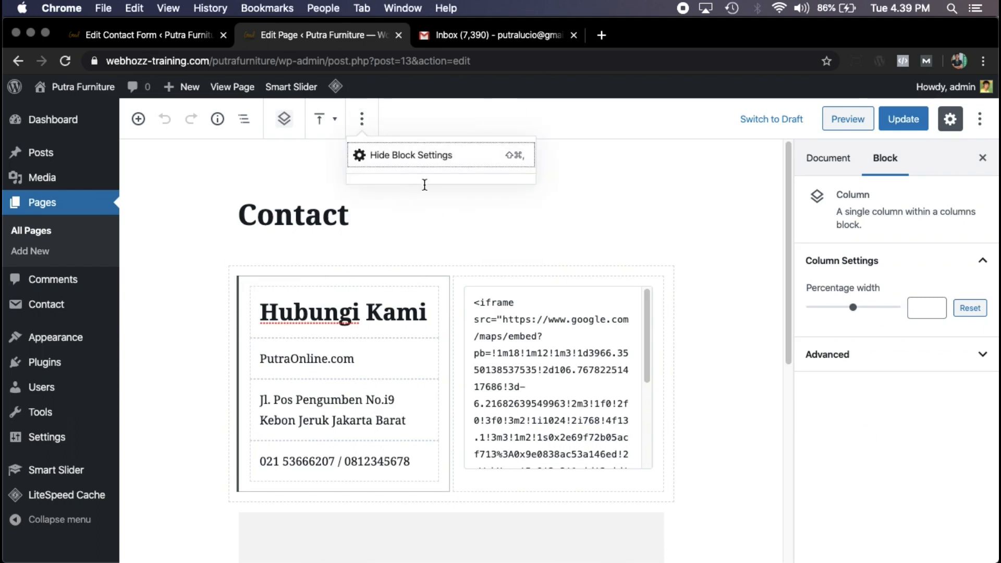
left_click(294, 346)
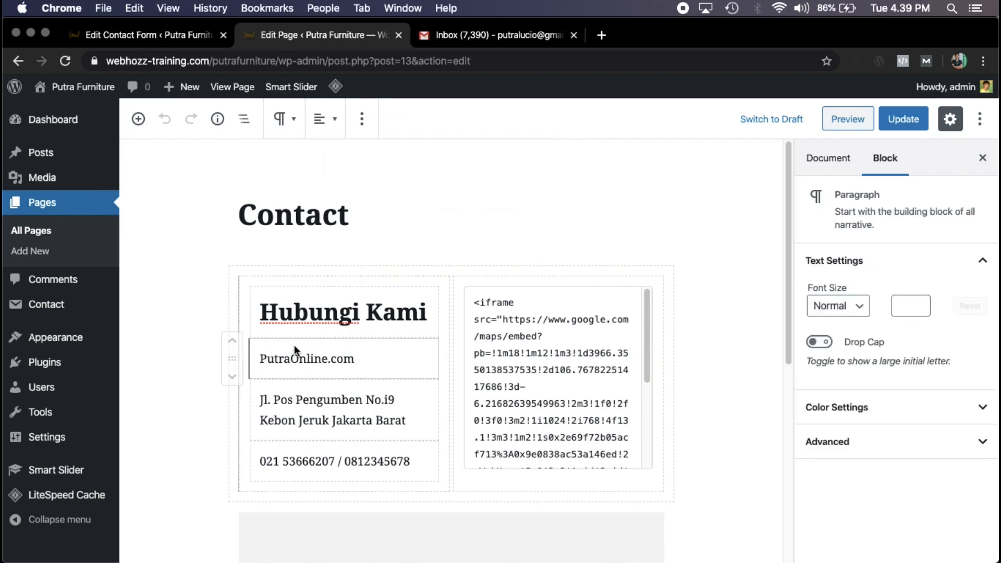
left_click_drag(416, 466, 260, 315)
key("BackSpace")
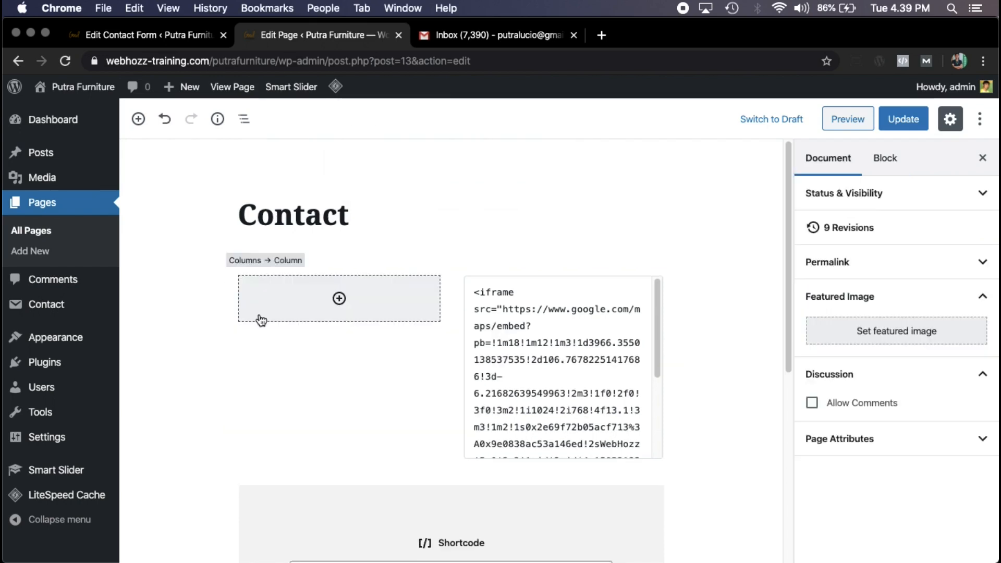
Insert a Shortcode block in the emptied first column, with </label> pasted as its content.
left_click(340, 309)
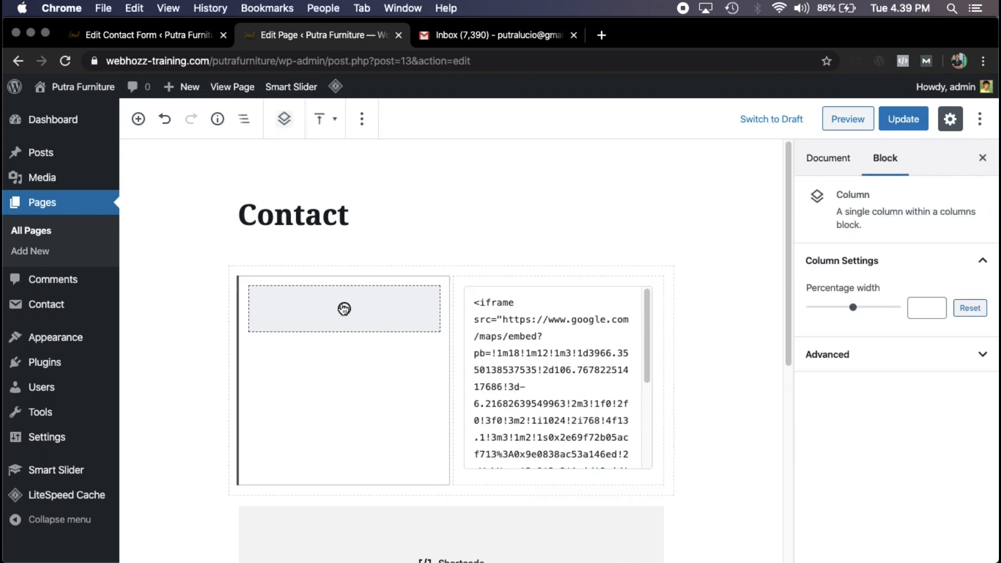
left_click(344, 309)
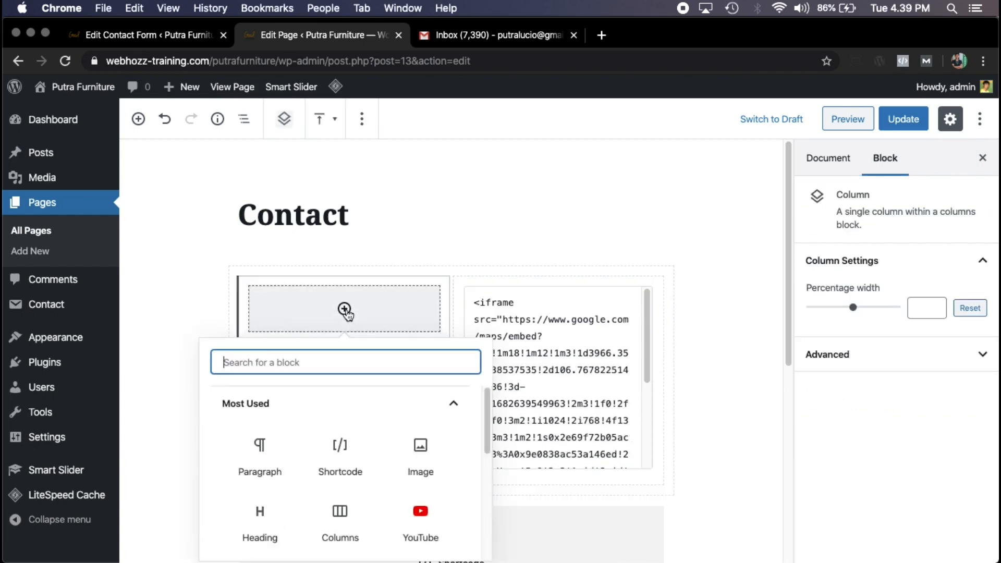
left_click(339, 448)
type("</label>")
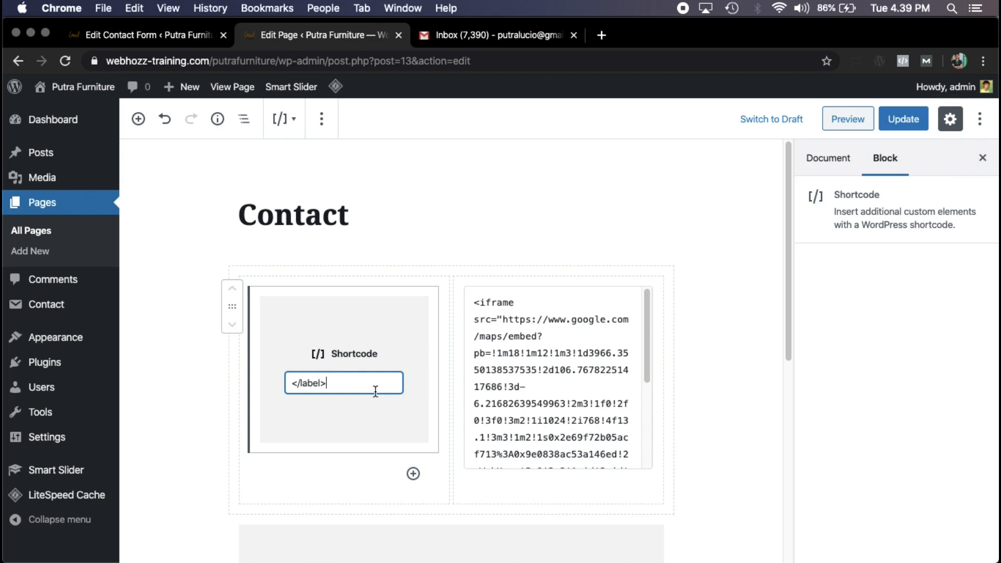
Replace the new block's content with [contact-form-7 id="88" title="Hubungi Kami"], copied from the Shortcode block below the columns.
scroll(454, 370, "down", 5)
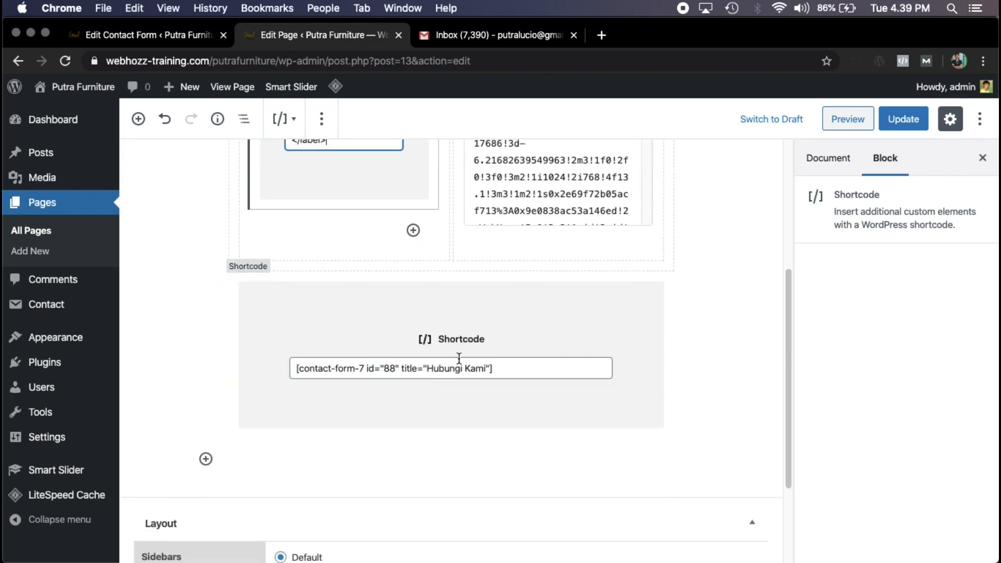
triple_click(459, 358)
key("super+c")
scroll(430, 317, "up", 3)
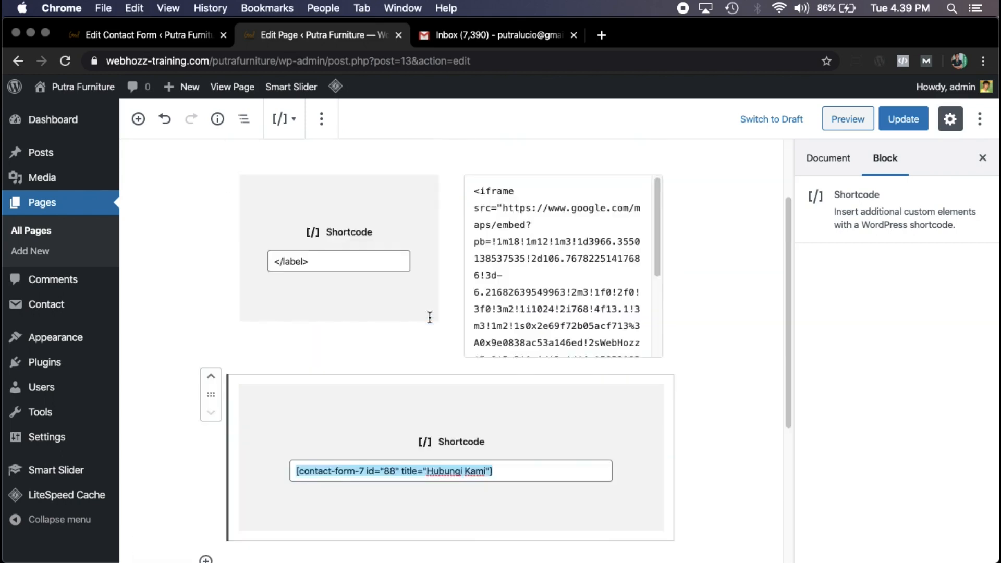
scroll(429, 317, "up", 1)
left_click(318, 280)
key("super+a")
key("super+v")
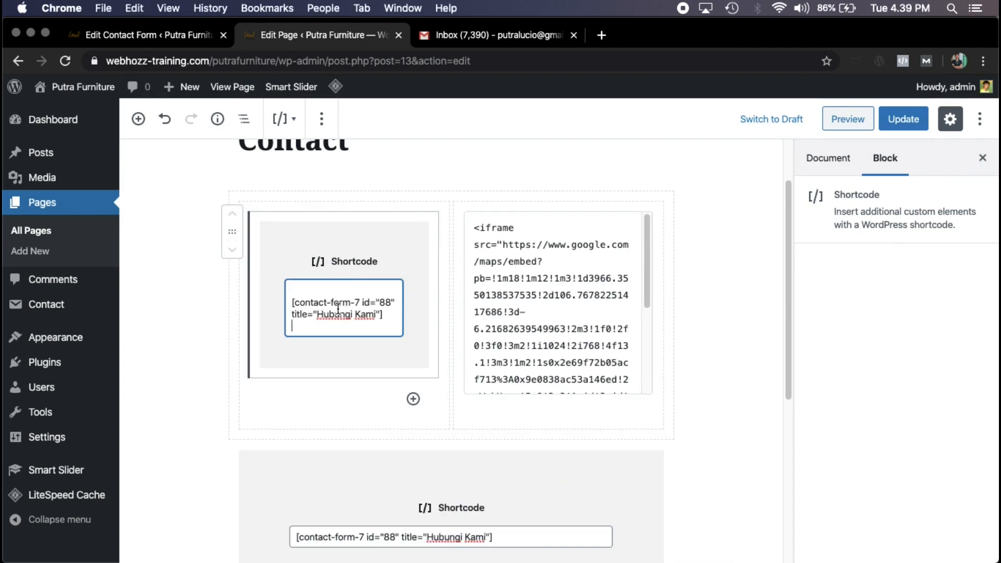
left_click(357, 399)
Remove the original contact form Shortcode block below the columns.
scroll(385, 412, "down", 3)
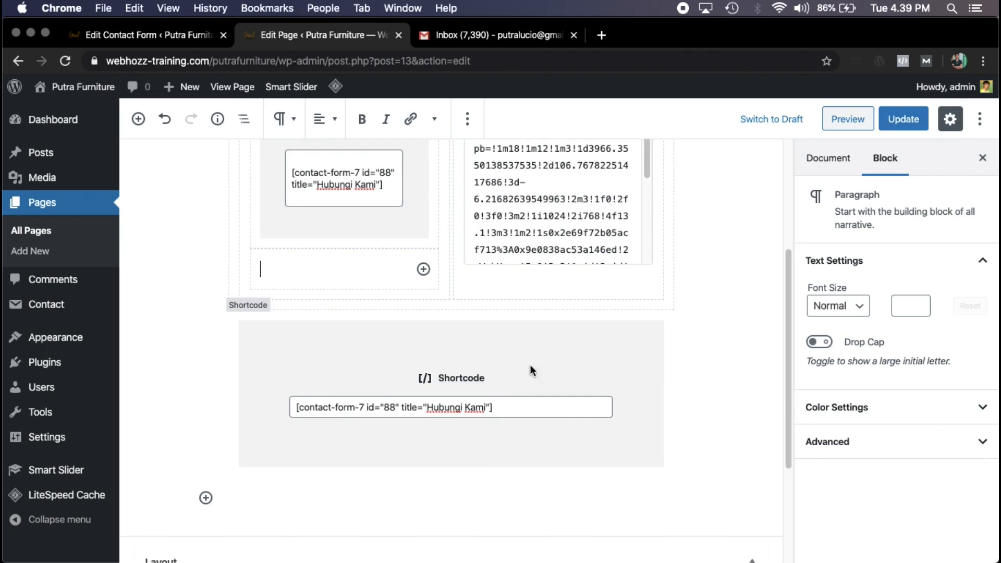
left_click(650, 380)
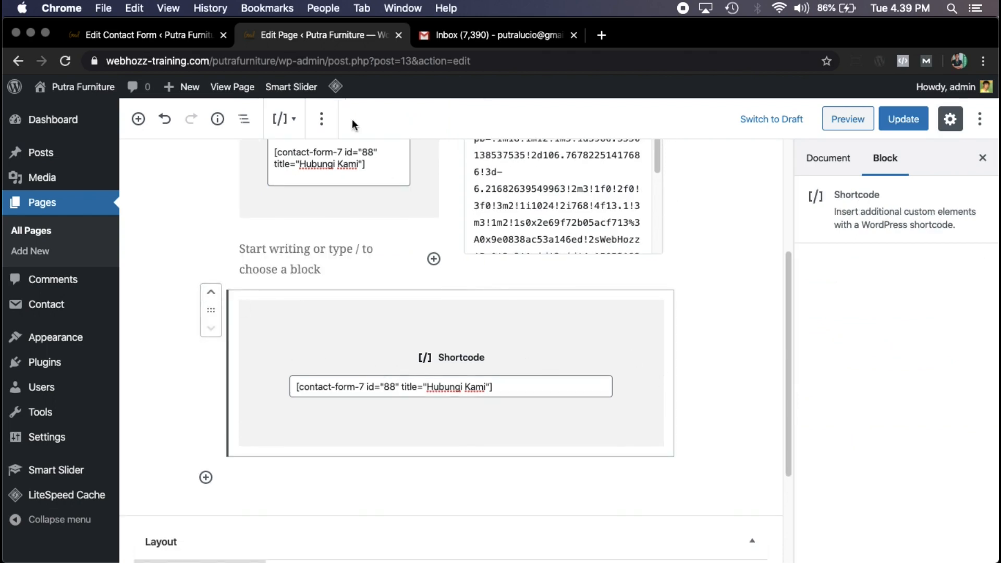
left_click(321, 119)
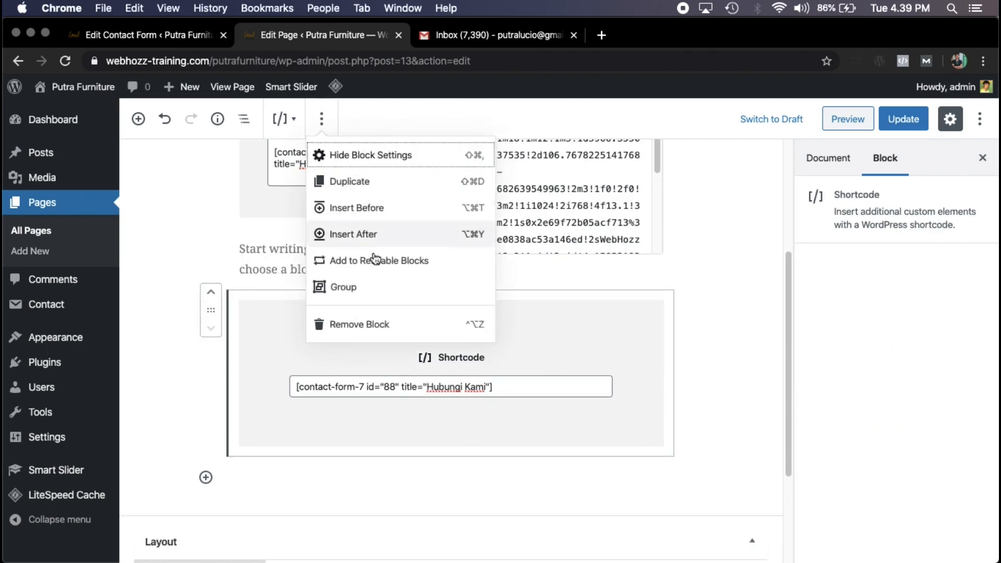
left_click(358, 326)
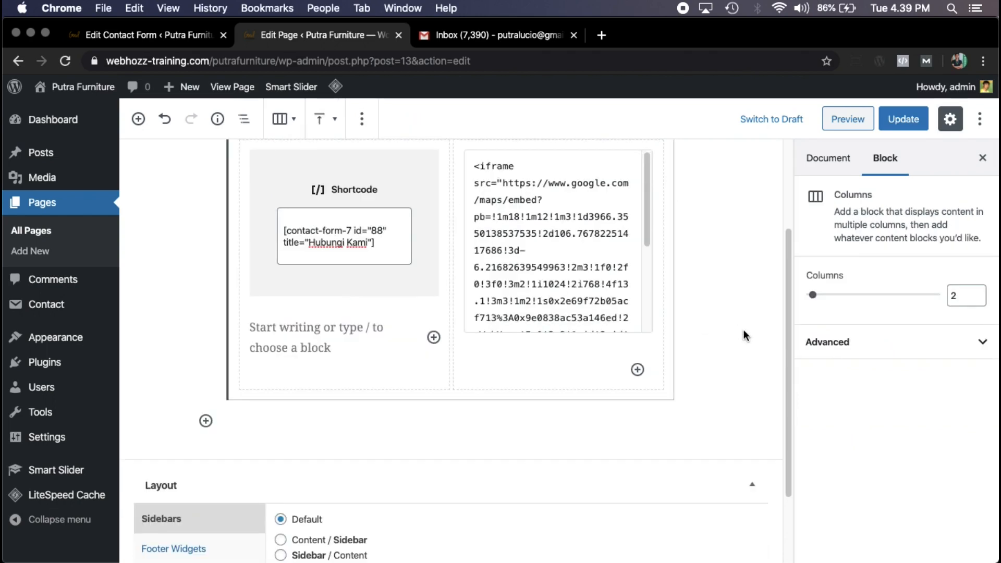
Update the Contact page and open its published version.
left_click(903, 119)
left_click(199, 42)
left_click(312, 35)
left_click(255, 531)
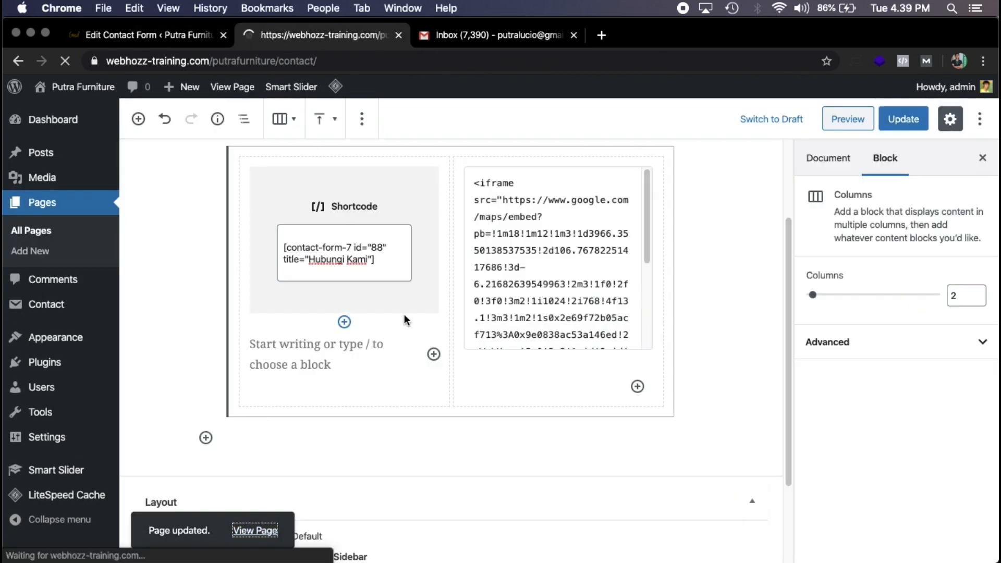
Examine the published Contact page, checking the form fields' layout and the map beside them.
scroll(392, 268, "down", 4)
scroll(392, 267, "down", 5)
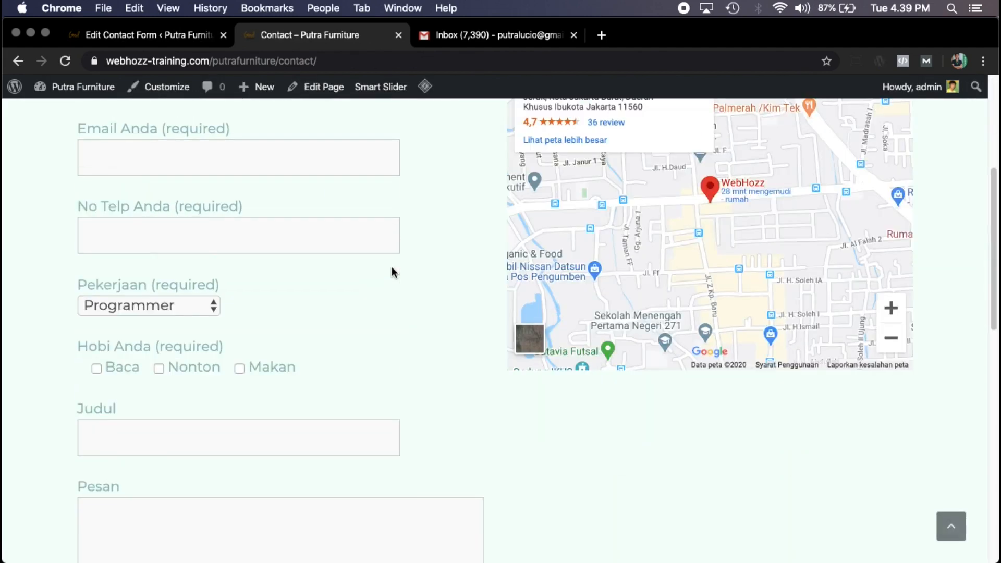
scroll(427, 251, "up", 5)
scroll(428, 252, "up", 2)
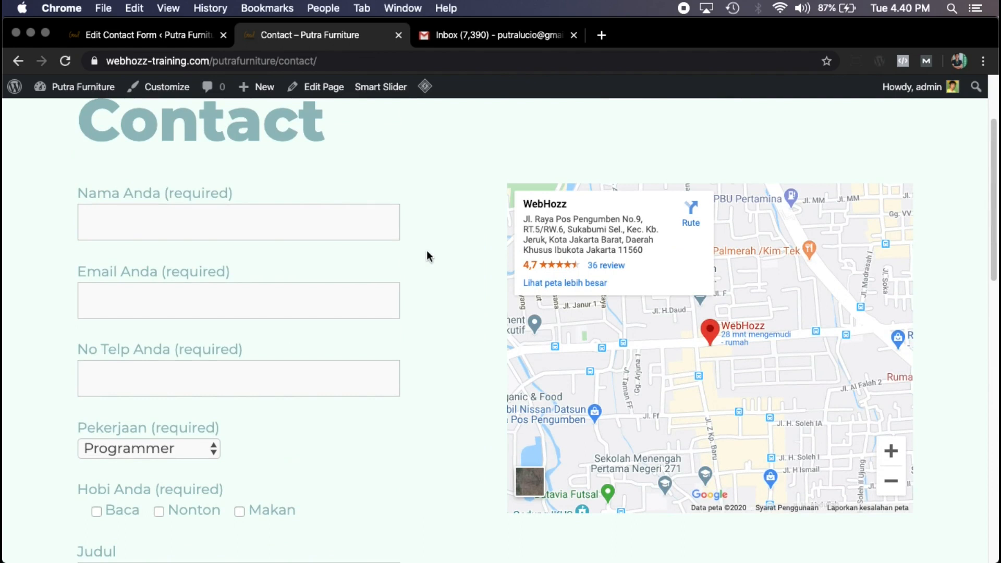
scroll(427, 251, "down", 3)
scroll(427, 256, "up", 4)
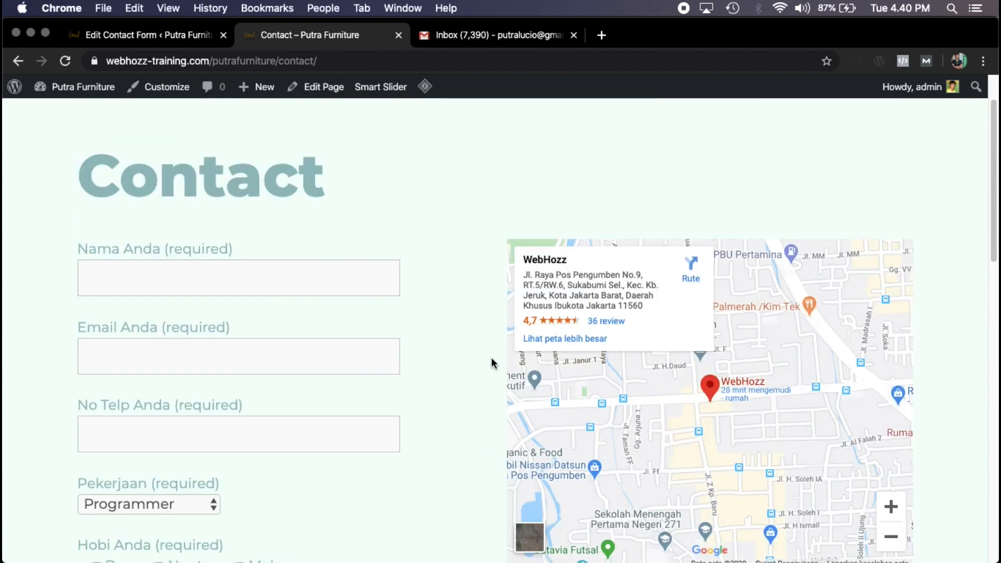
scroll(383, 323, "down", 3)
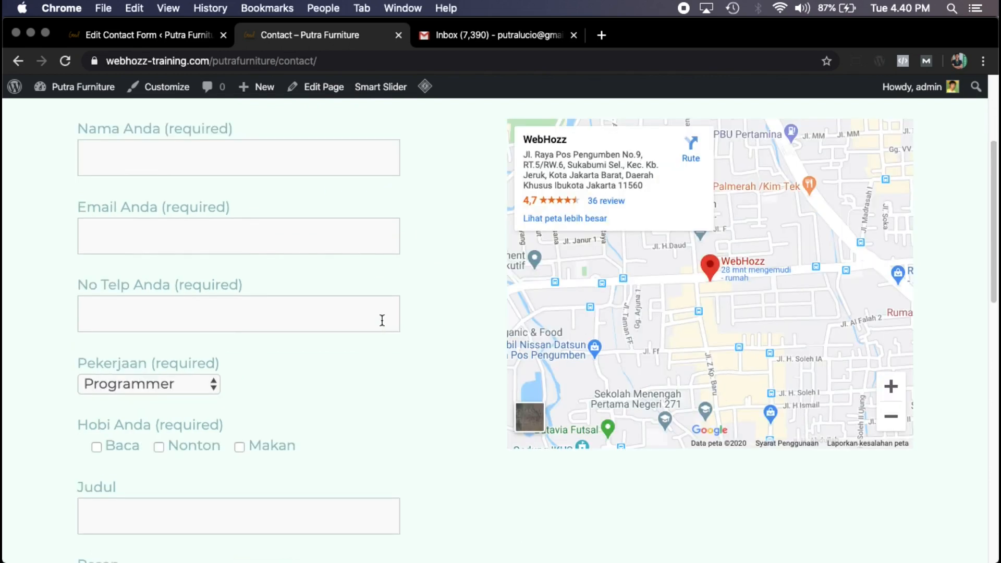
scroll(382, 320, "down", 2)
scroll(381, 320, "up", 6)
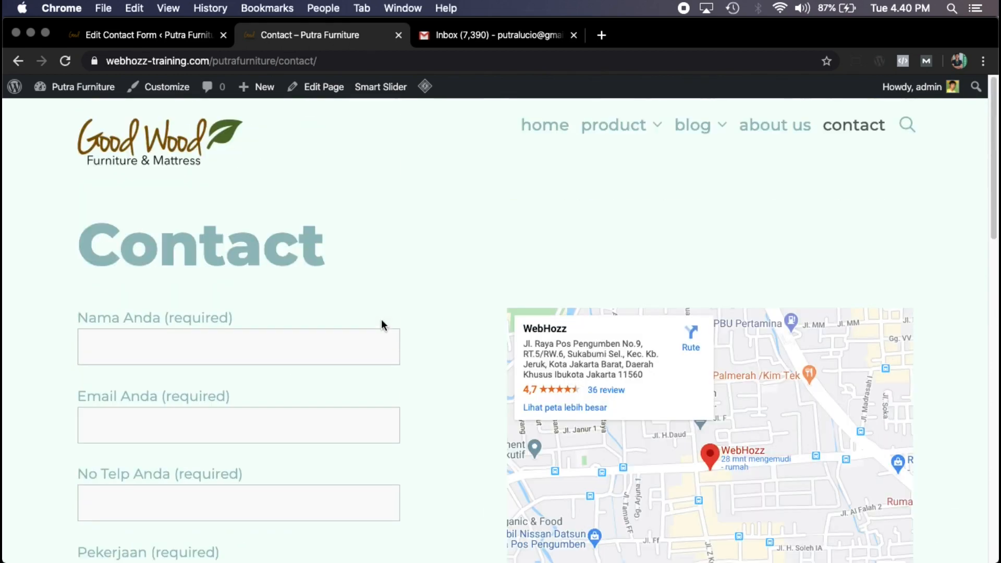
scroll(348, 266, "down", 3)
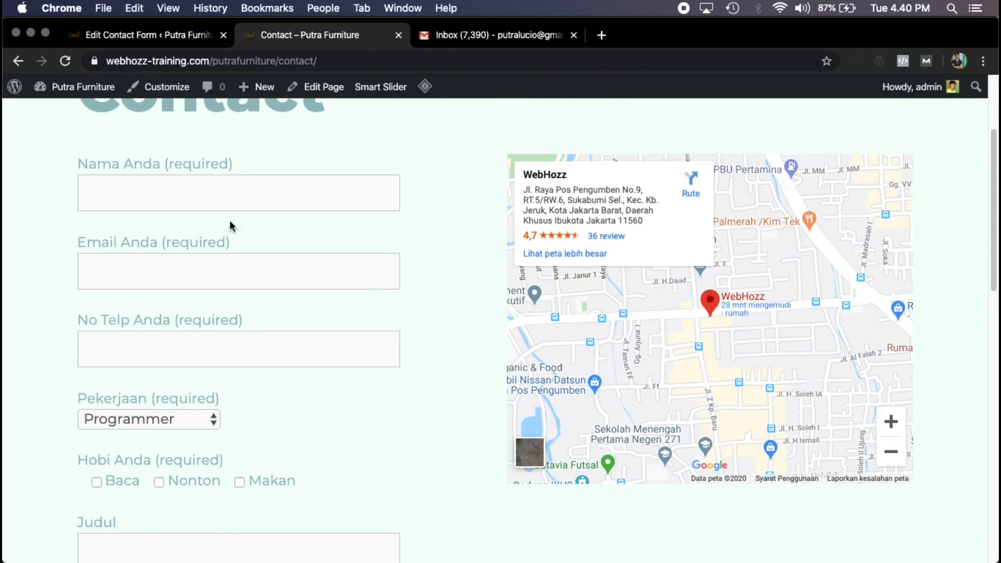
scroll(219, 365, "down", 1)
scroll(219, 366, "up", 2)
Return to the Hubungi Kami form editor and open its mail settings to examine the available mail-tags and the recipient field.
left_click(127, 40)
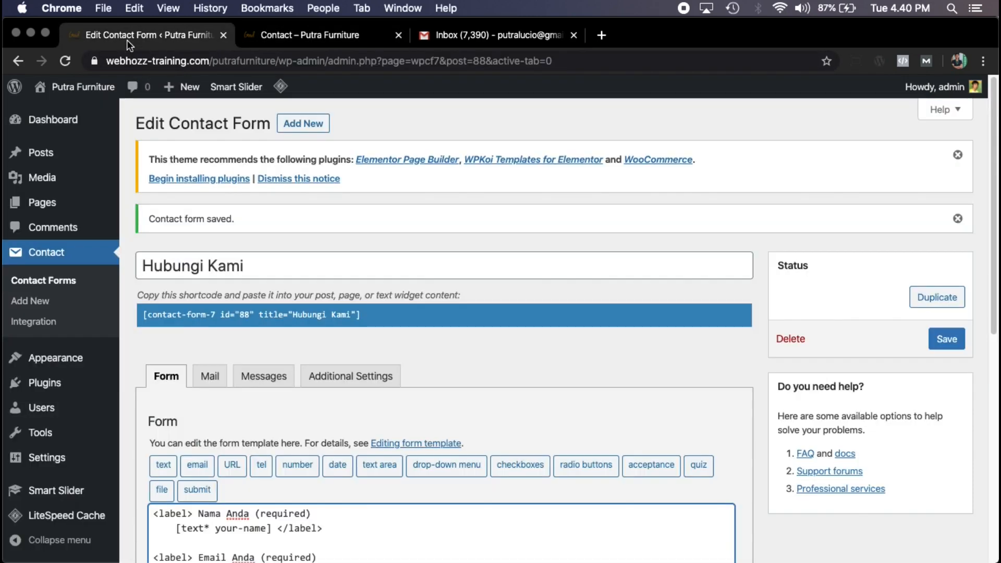
scroll(475, 334, "down", 4)
scroll(476, 336, "down", 1)
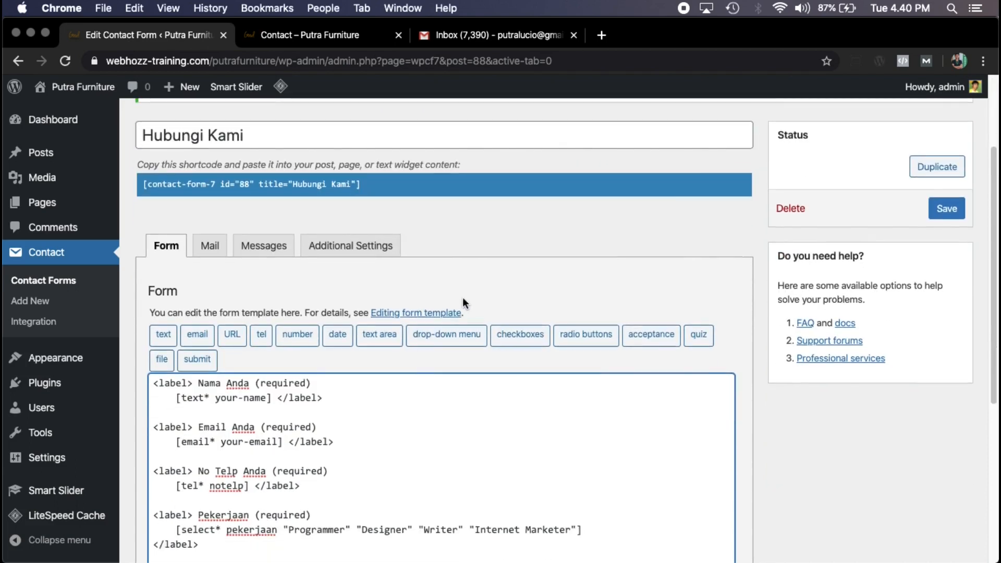
left_click(209, 229)
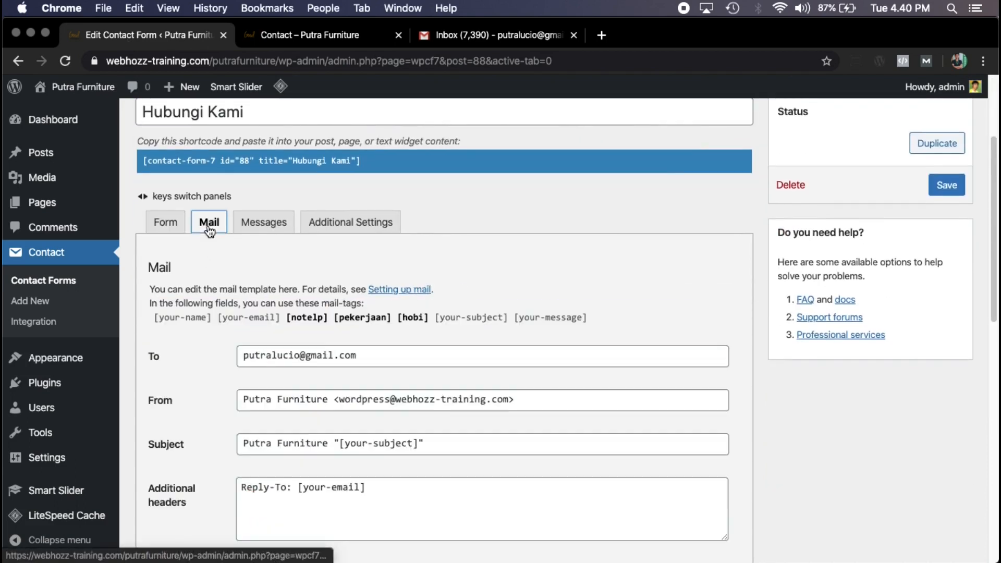
scroll(521, 285, "down", 1)
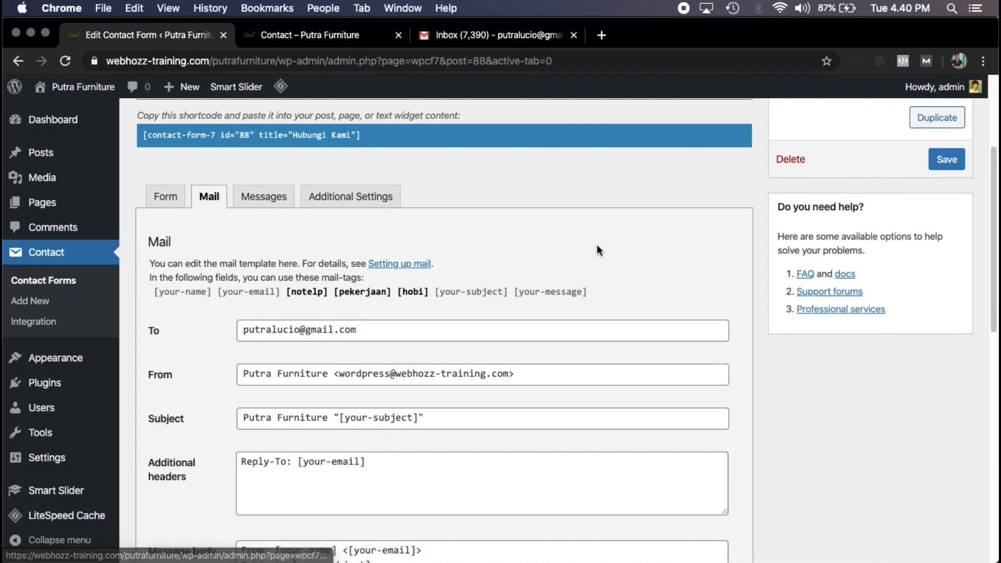
scroll(572, 240, "down", 1)
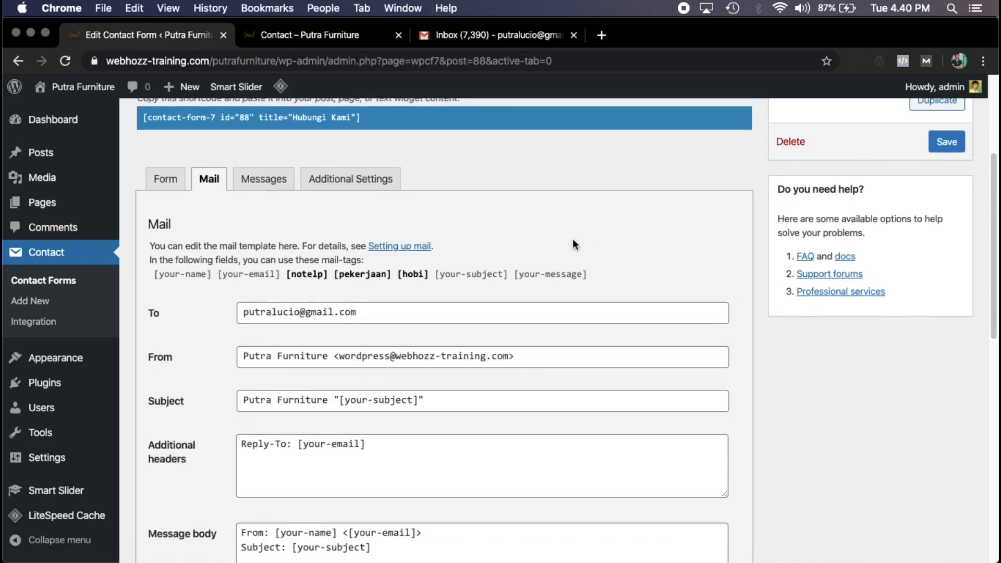
scroll(573, 239, "down", 2)
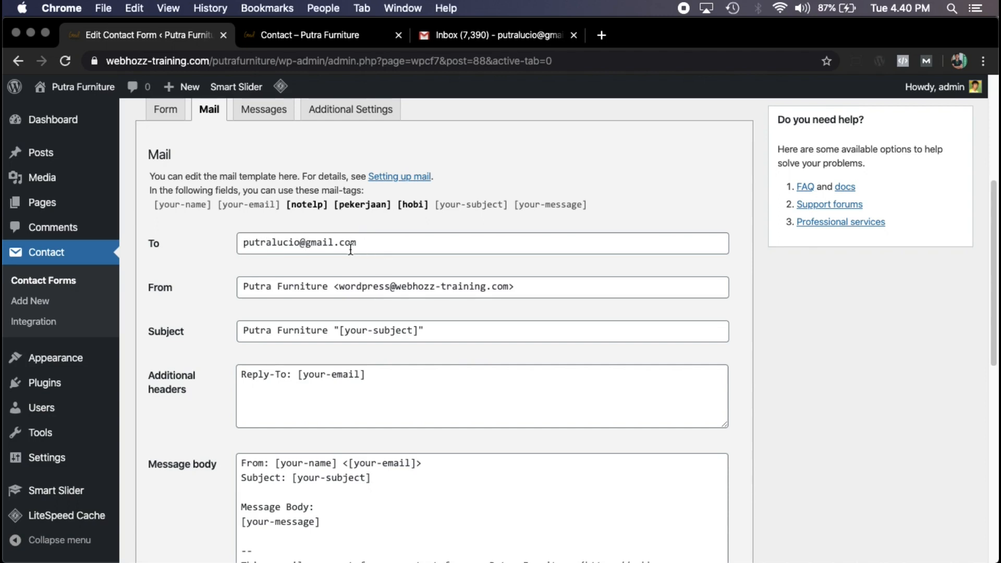
scroll(633, 302, "down", 1)
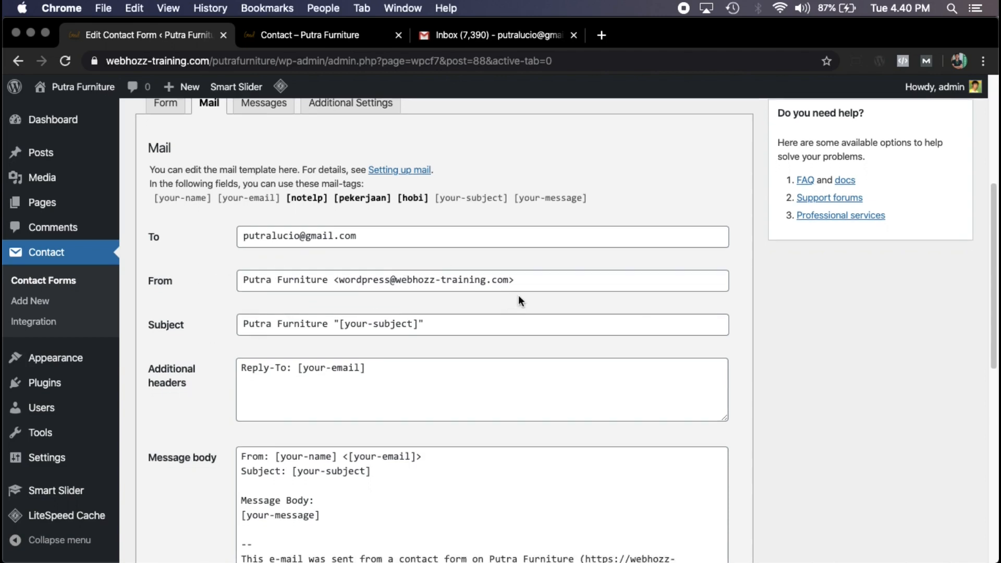
Examine the From, Subject and Additional headers fields of the mail template, including the [your-subject] and [your-email] tags.
left_click_drag(524, 281, 264, 272)
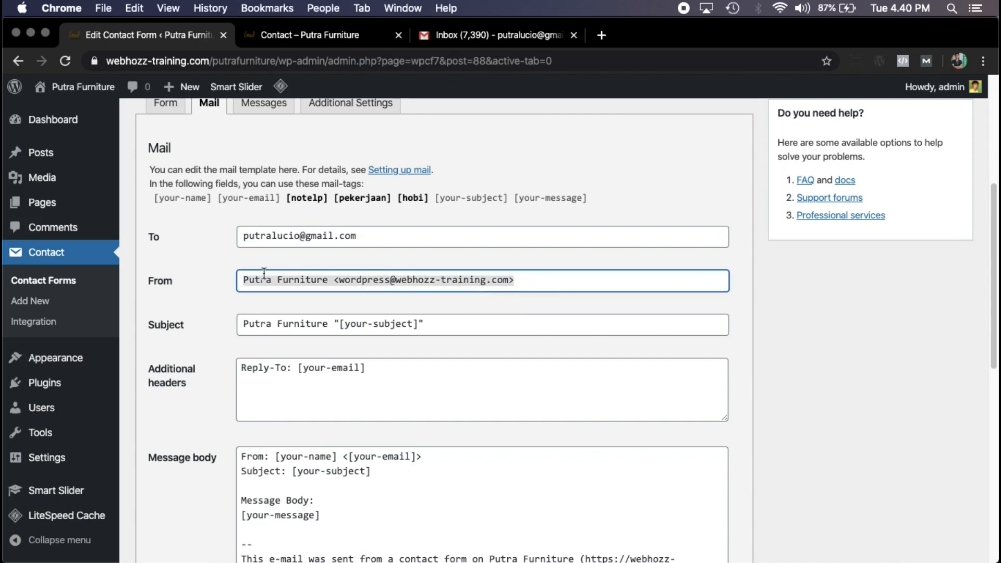
left_click(213, 257)
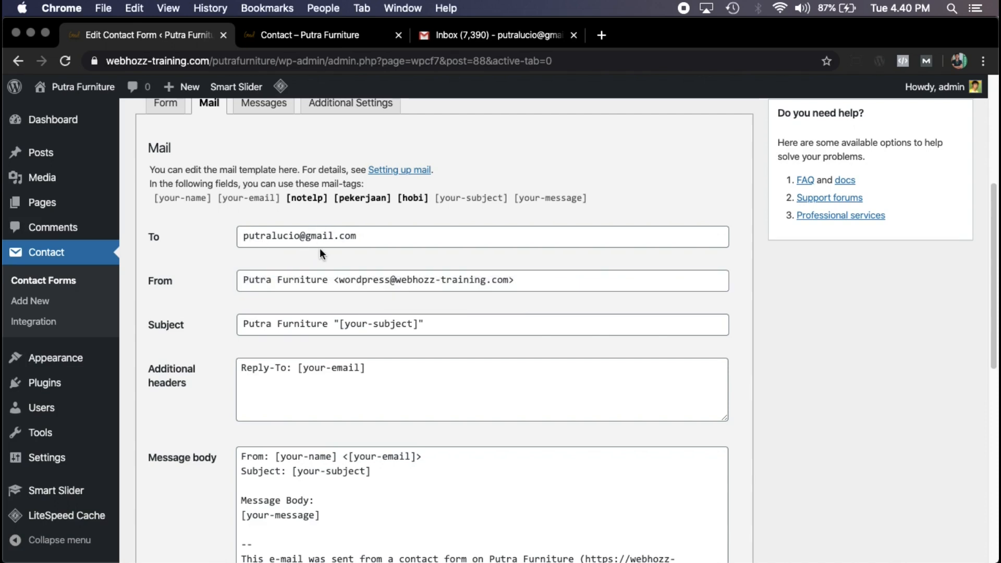
left_click_drag(245, 280, 552, 301)
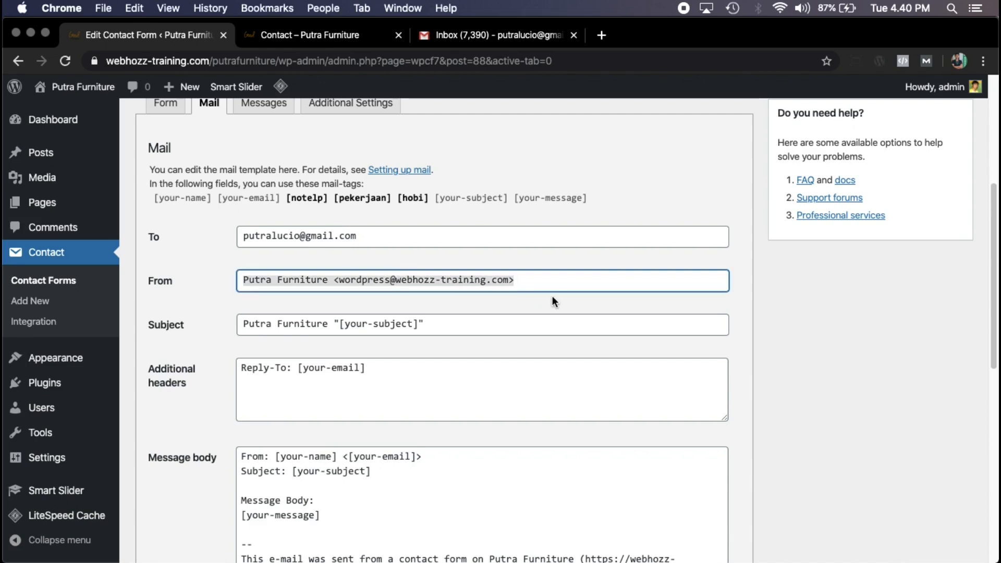
left_click(541, 305)
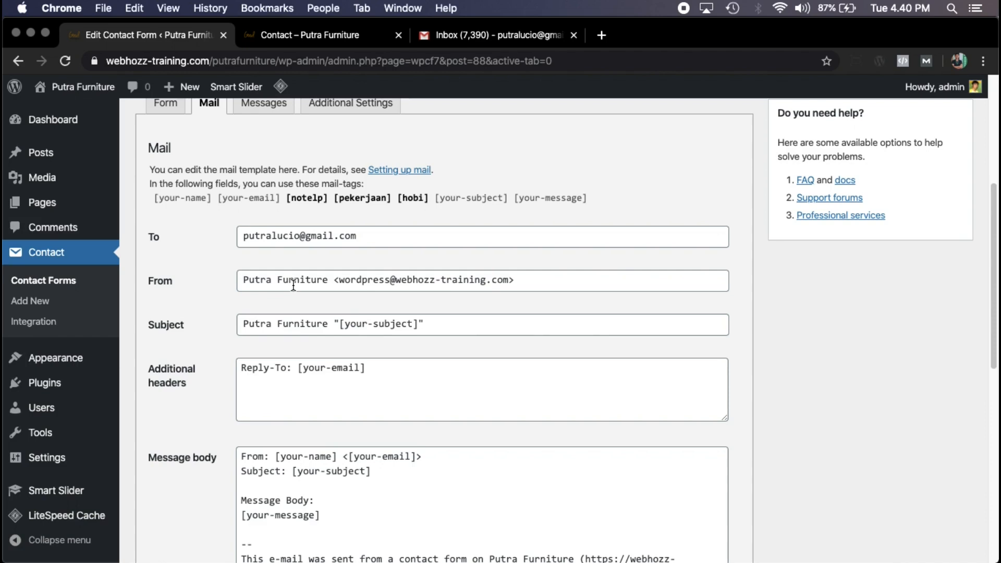
left_click_drag(424, 333, 221, 326)
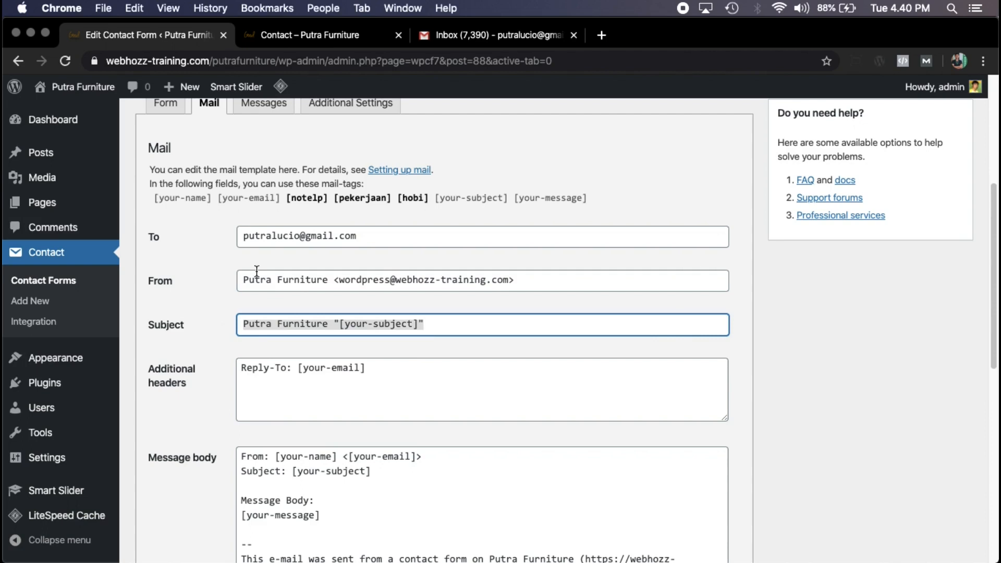
scroll(398, 322, "down", 1)
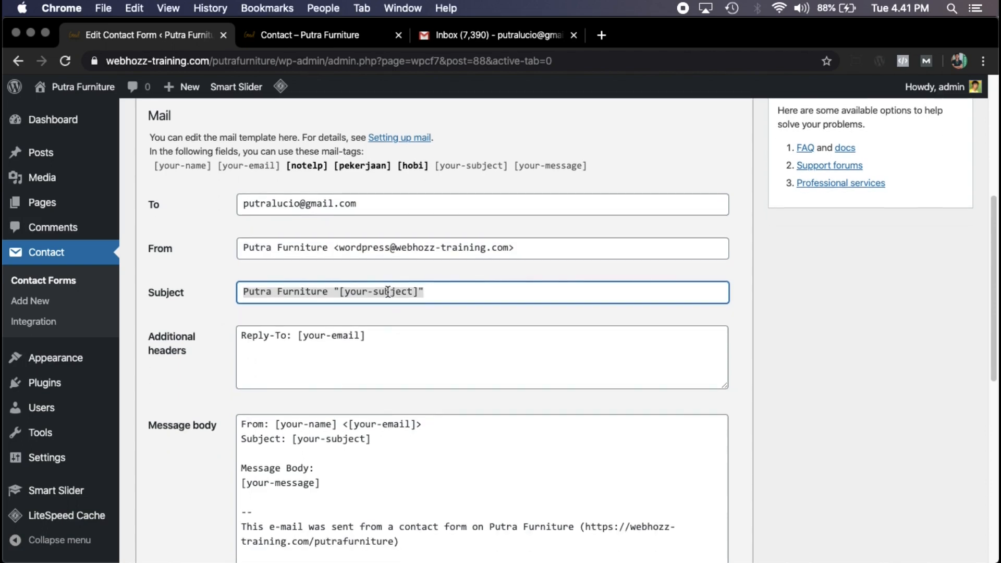
left_click(390, 292)
left_click_drag(340, 294, 428, 291)
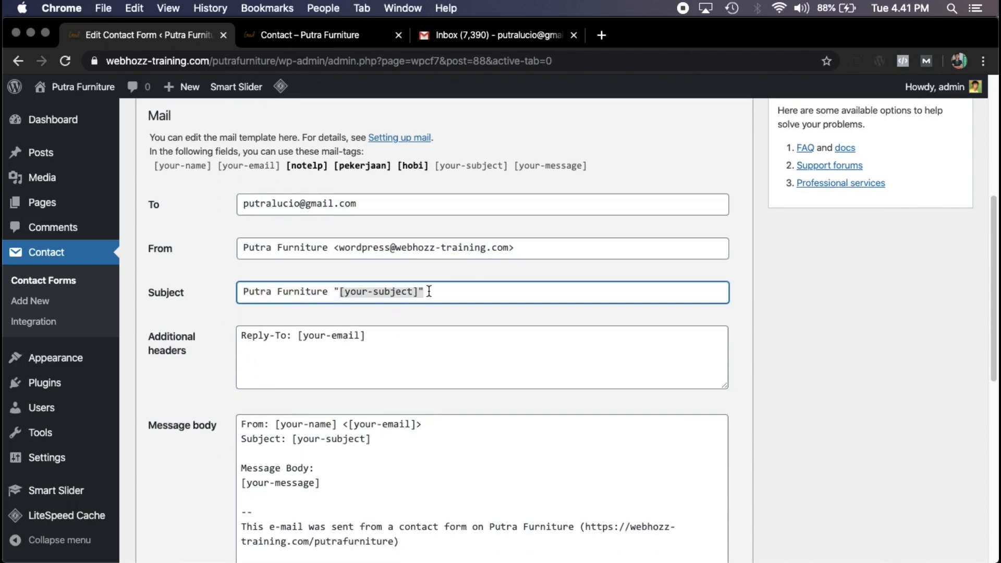
scroll(422, 298, "down", 1)
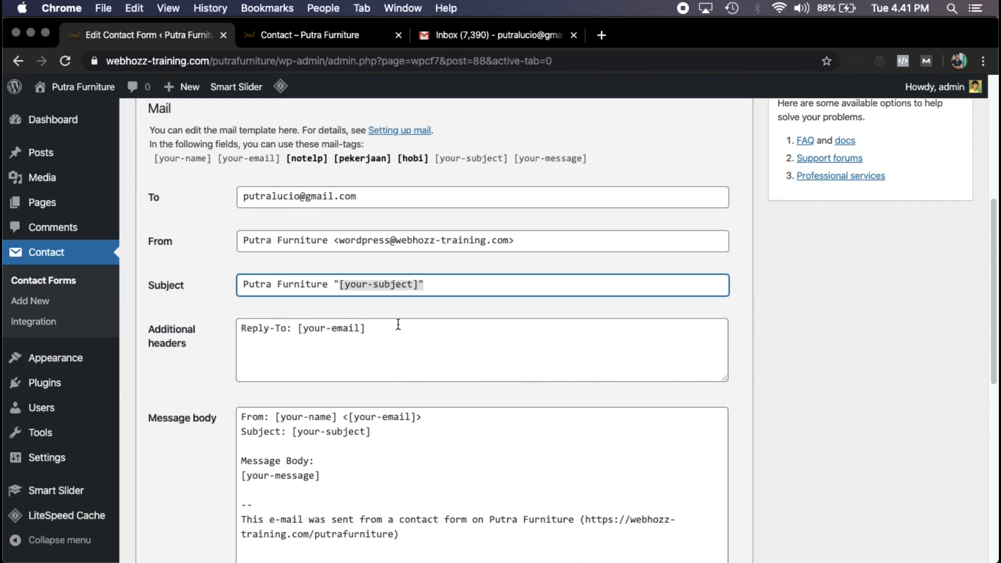
left_click_drag(383, 333, 218, 330)
scroll(432, 330, "down", 3)
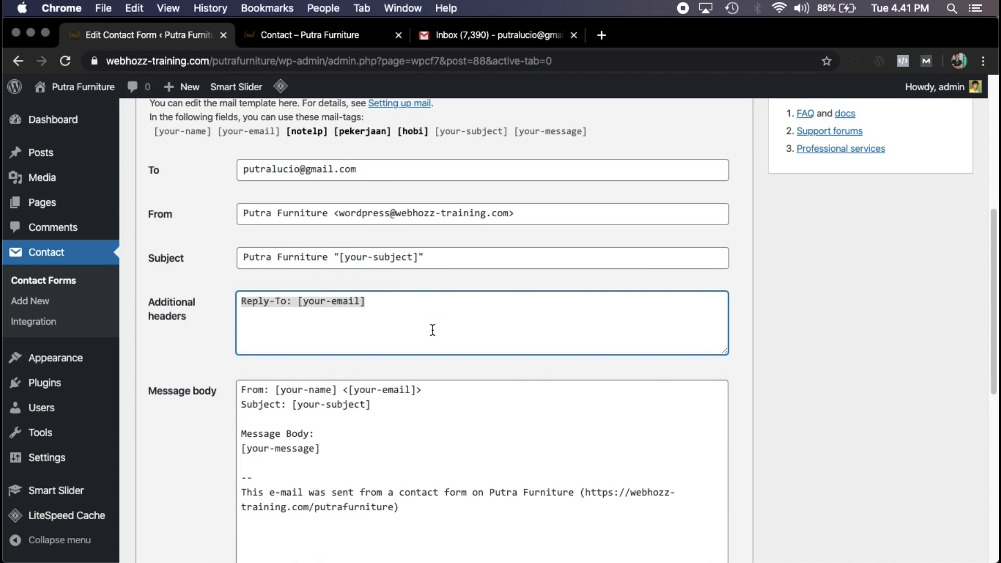
Examine the mail template's message body, especially the [your-message] tag, against the header fields and available mail-tags.
scroll(350, 307, "down", 5)
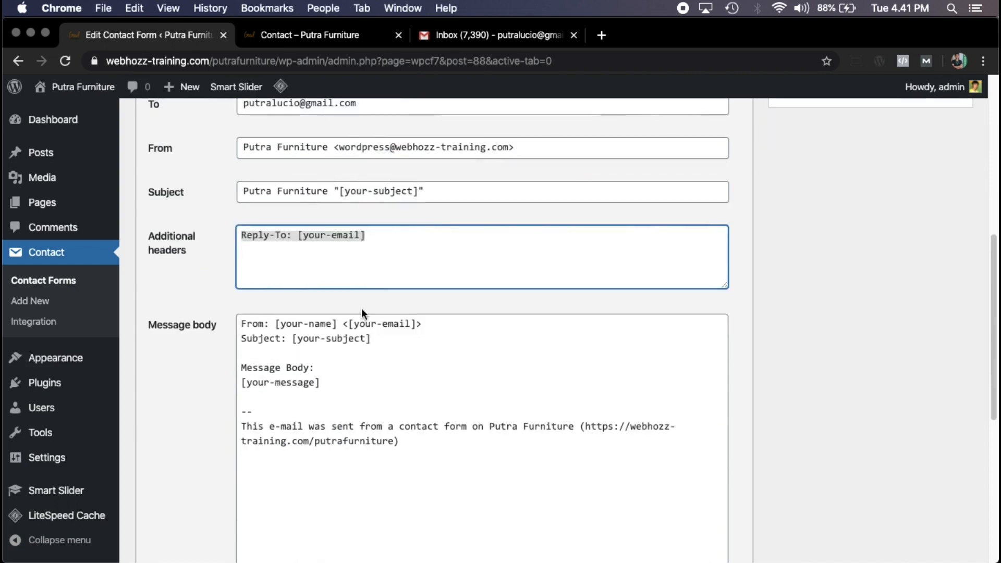
left_click(351, 380)
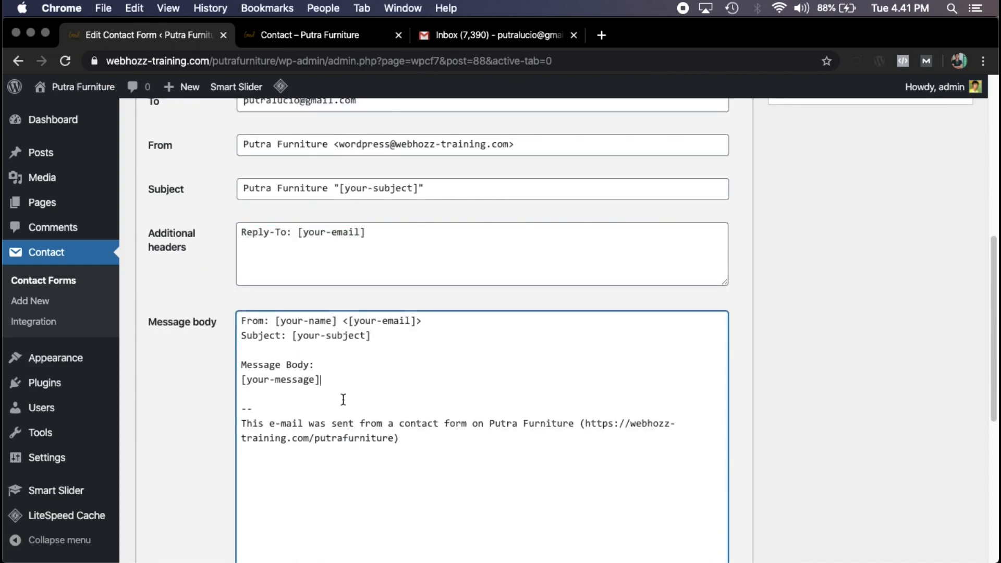
left_click_drag(326, 380, 226, 375)
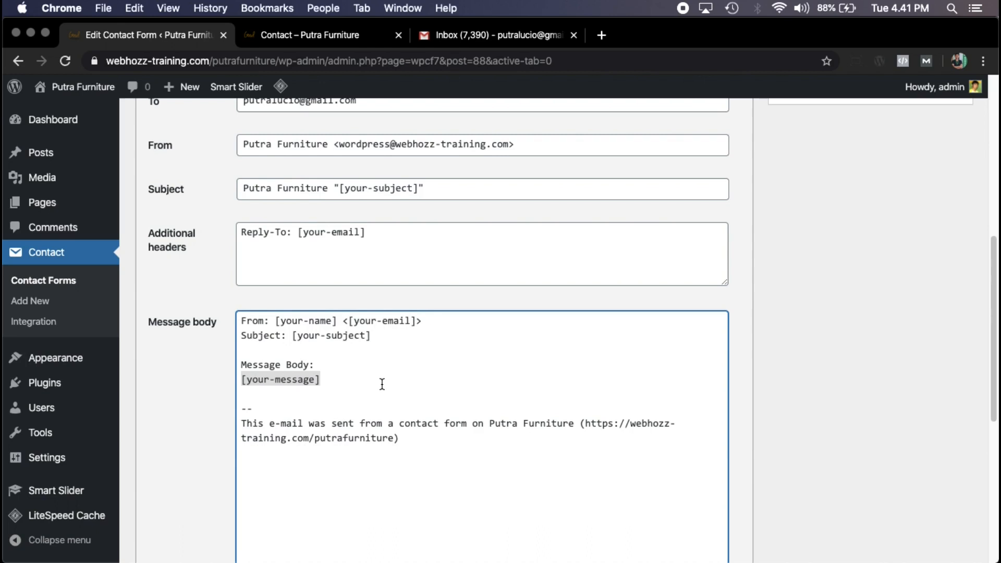
scroll(382, 384, "up", 1)
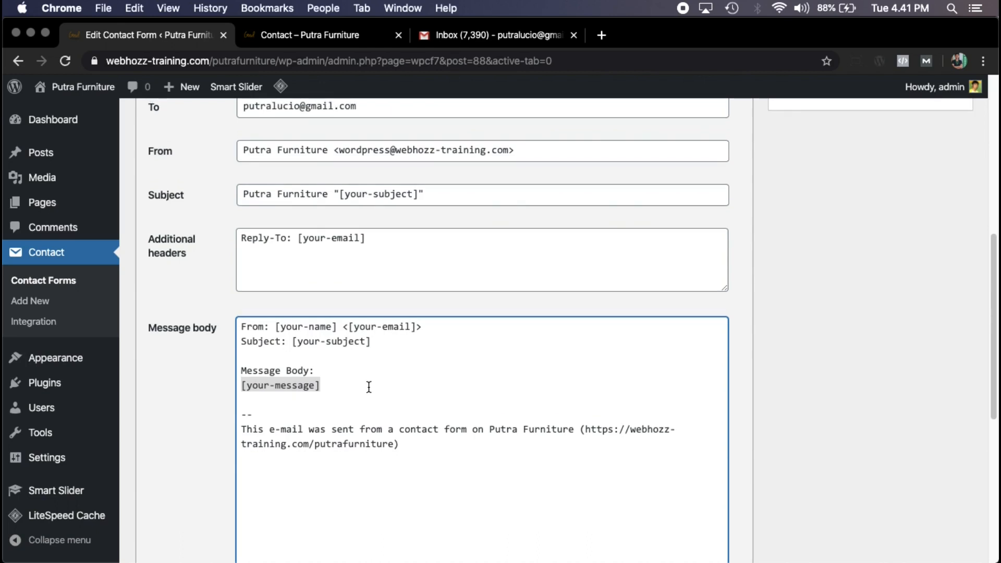
scroll(369, 386, "up", 8)
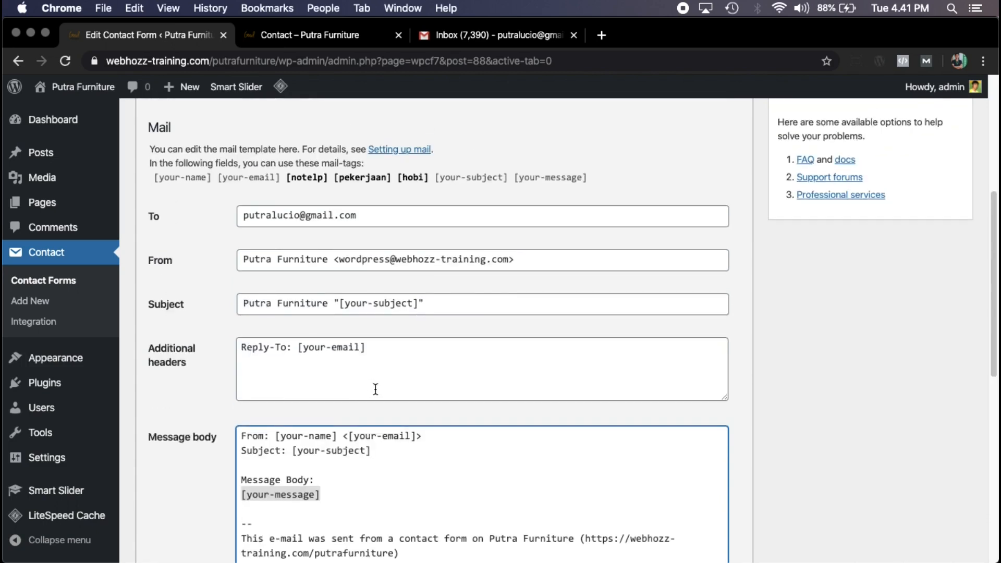
scroll(382, 281, "down", 5)
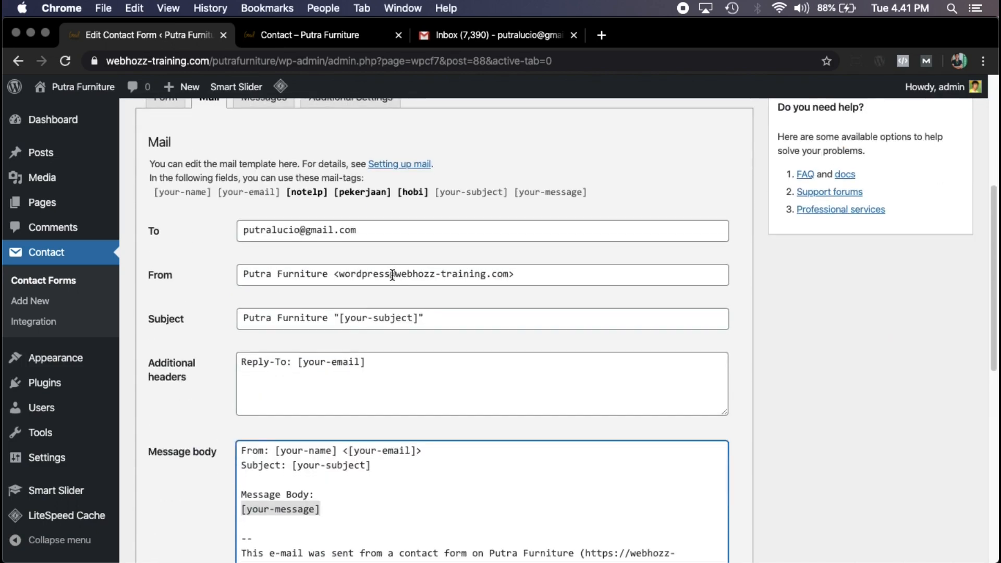
scroll(382, 409, "up", 7)
Compare the field tags in the form template with those used in the mail template's message body.
left_click(166, 233)
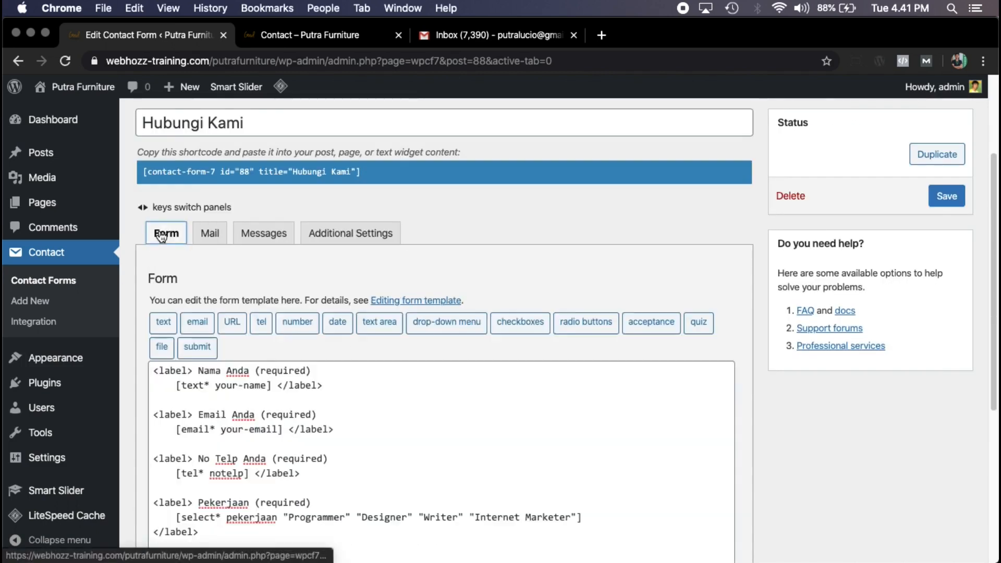
scroll(358, 242, "down", 3)
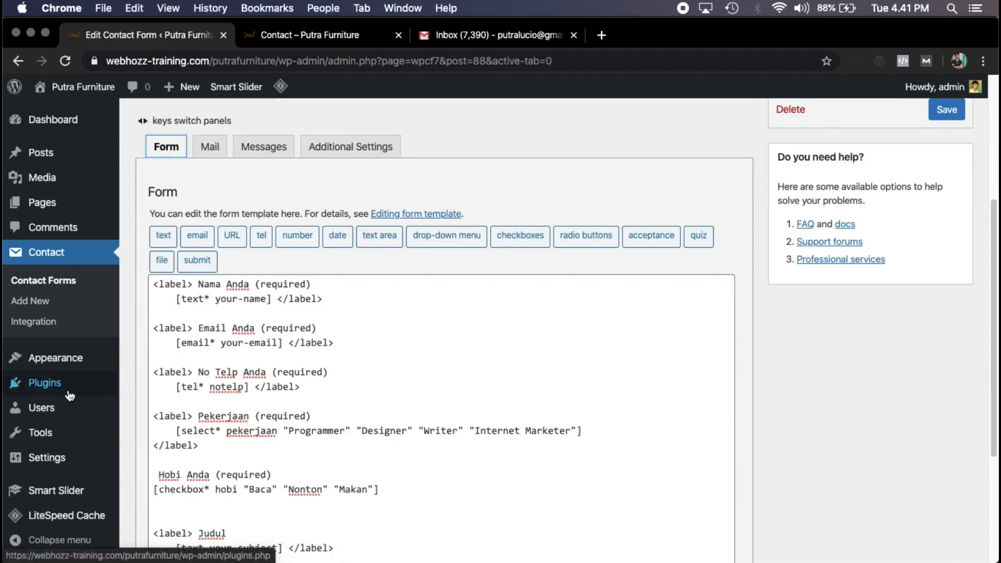
scroll(267, 300, "down", 1)
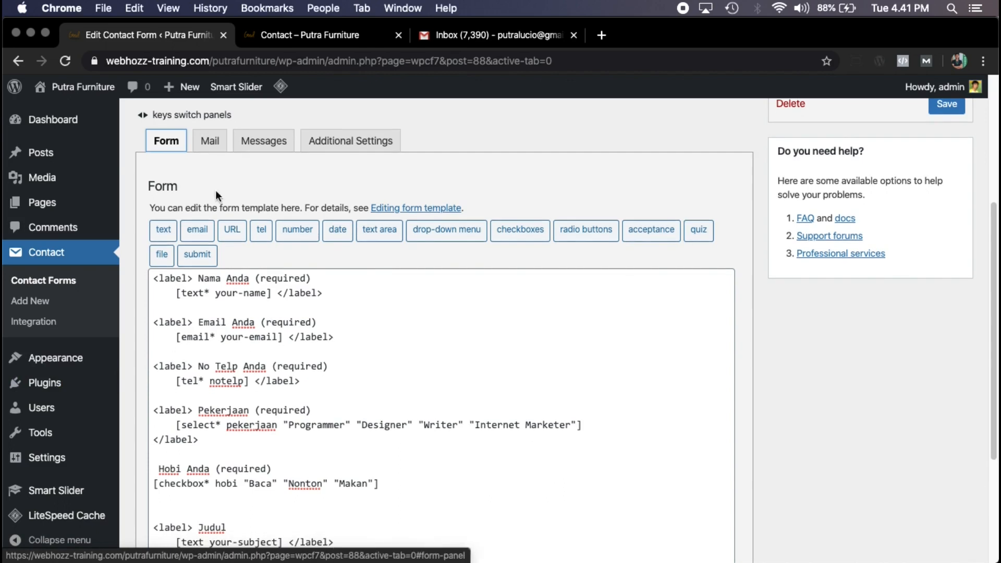
left_click(209, 140)
scroll(478, 342, "down", 3)
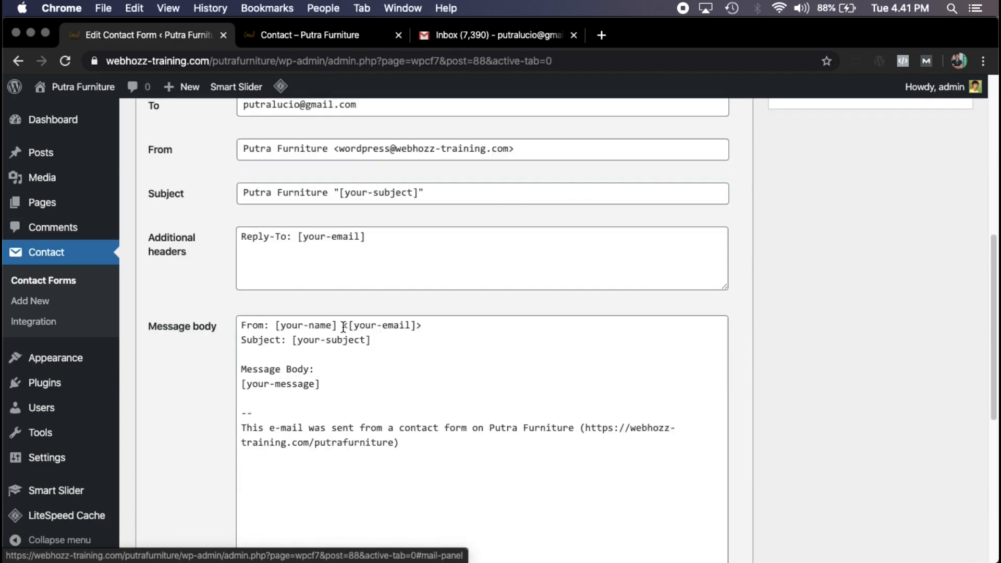
left_click(272, 326)
left_click_drag(272, 326, 456, 337)
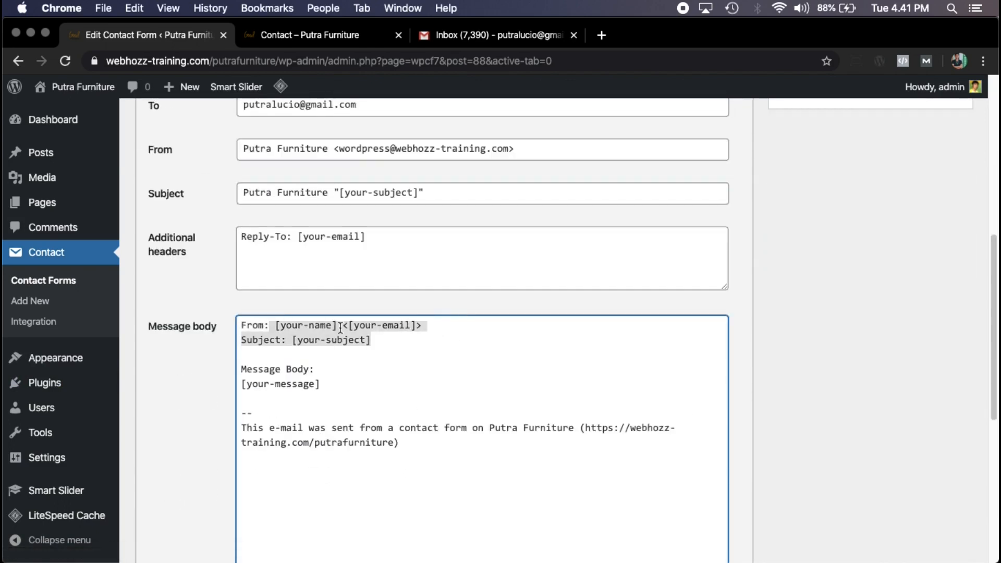
scroll(327, 382, "up", 1)
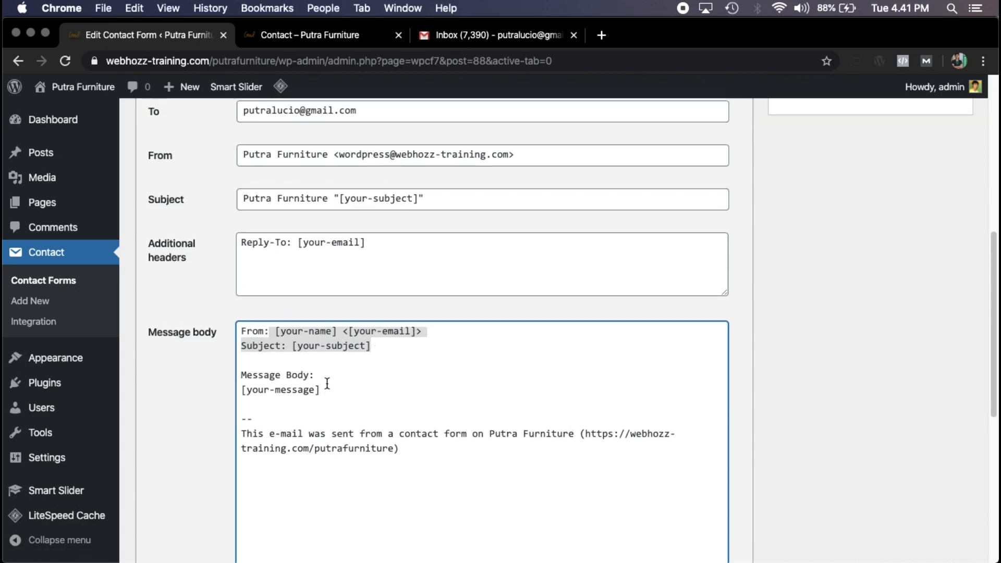
left_click(312, 413)
scroll(271, 381, "up", 3)
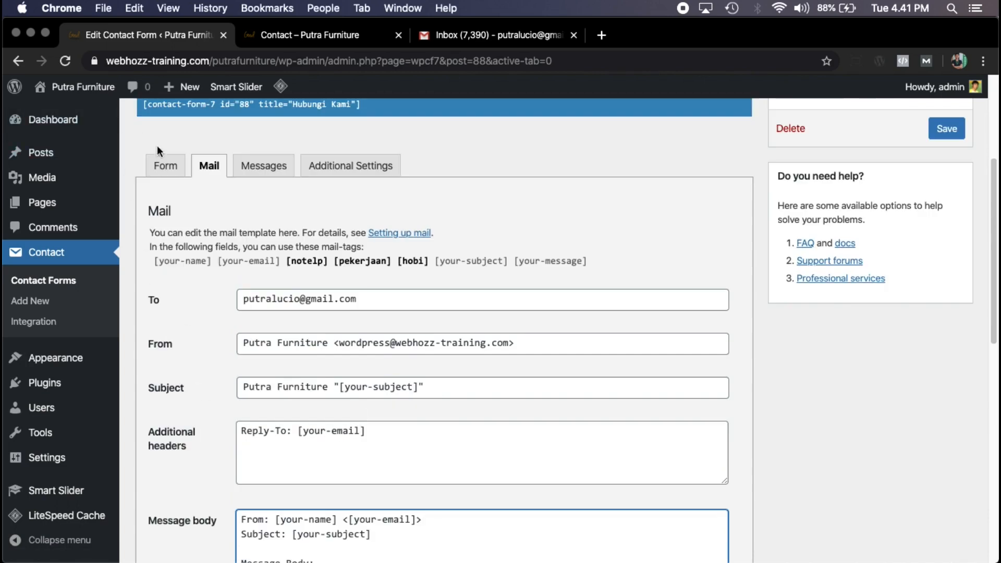
Copy the [tel* notelp] tag from the form template onto a new line below [your-message] in the mail message body.
left_click(174, 177)
scroll(467, 297, "down", 3)
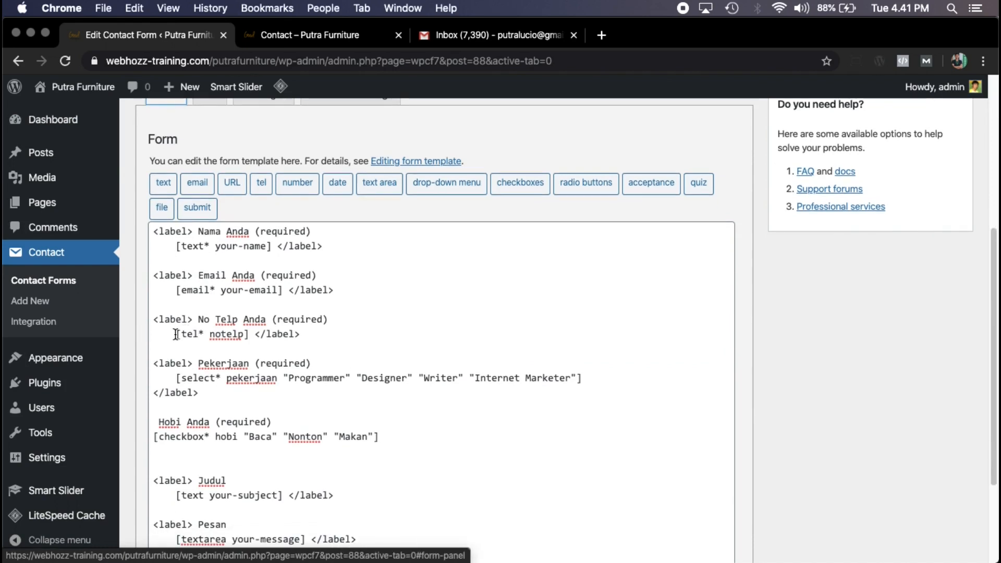
left_click_drag(172, 379, 175, 407)
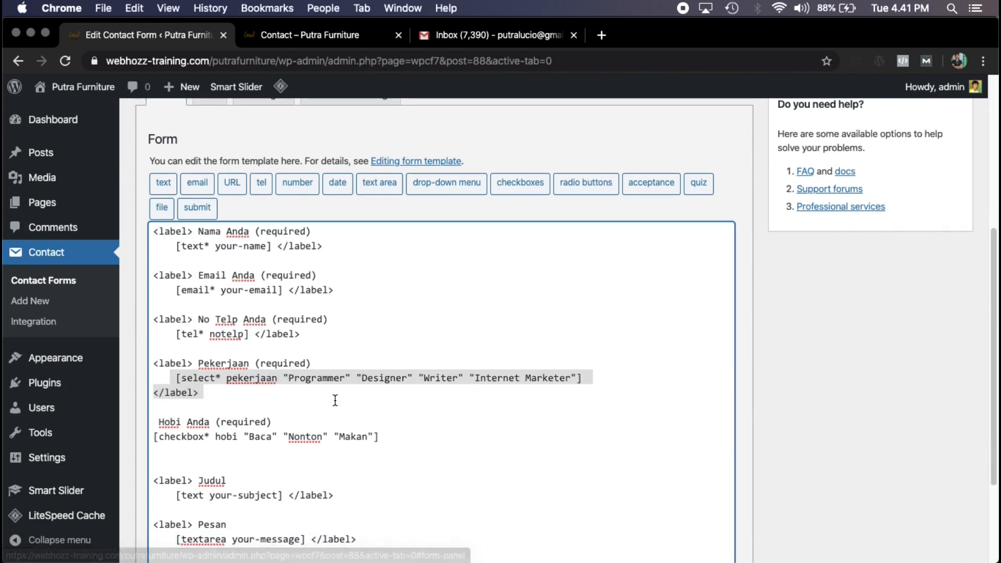
scroll(171, 401, "down", 1)
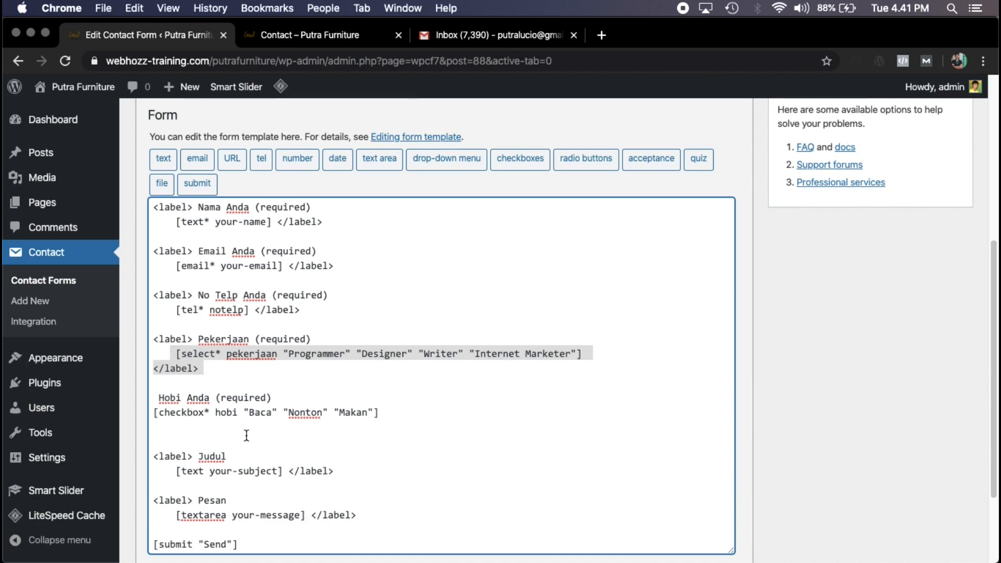
left_click(261, 326)
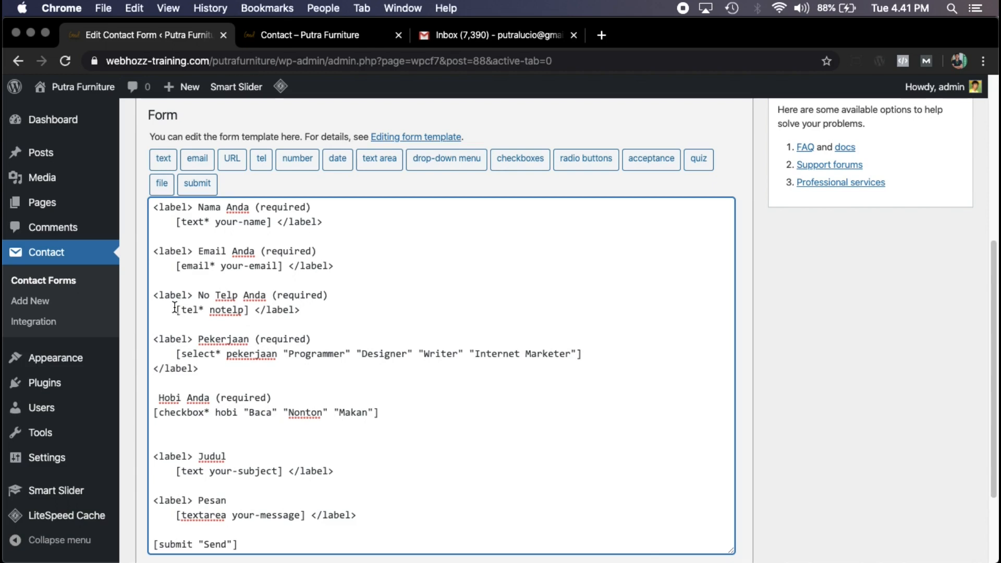
left_click_drag(170, 309, 249, 310)
key("super+c")
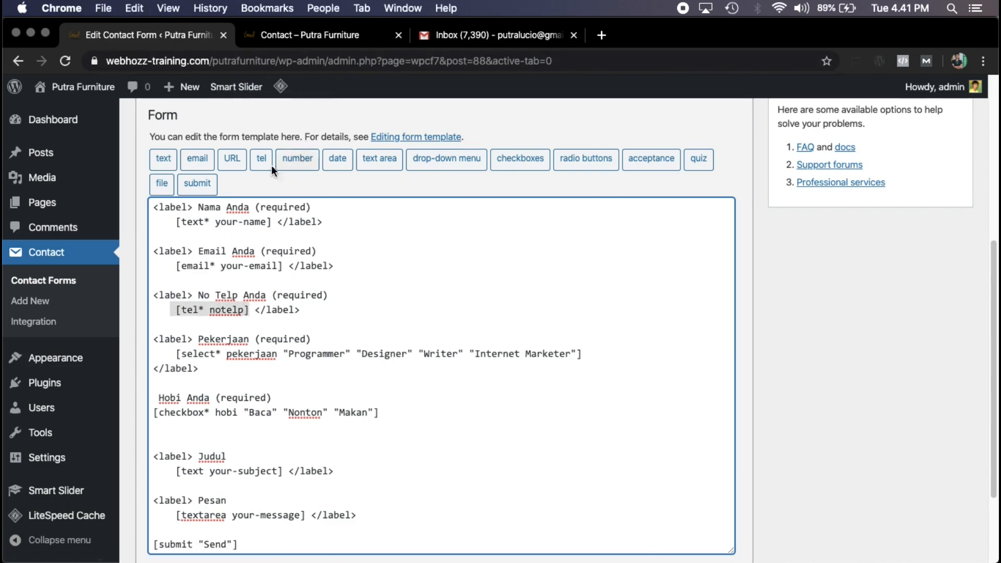
scroll(249, 175, "up", 2)
left_click(217, 132)
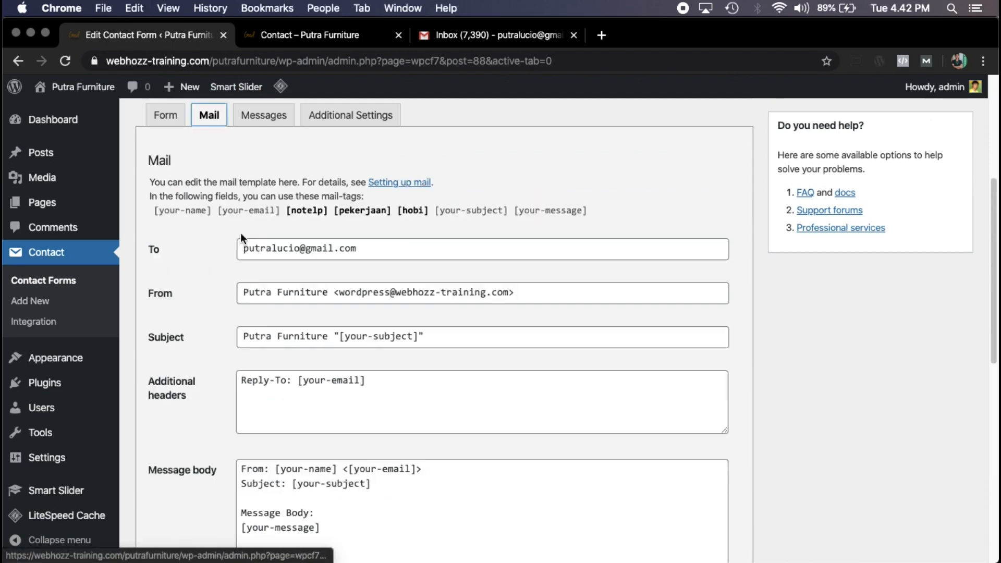
scroll(264, 293, "down", 3)
left_click(328, 402)
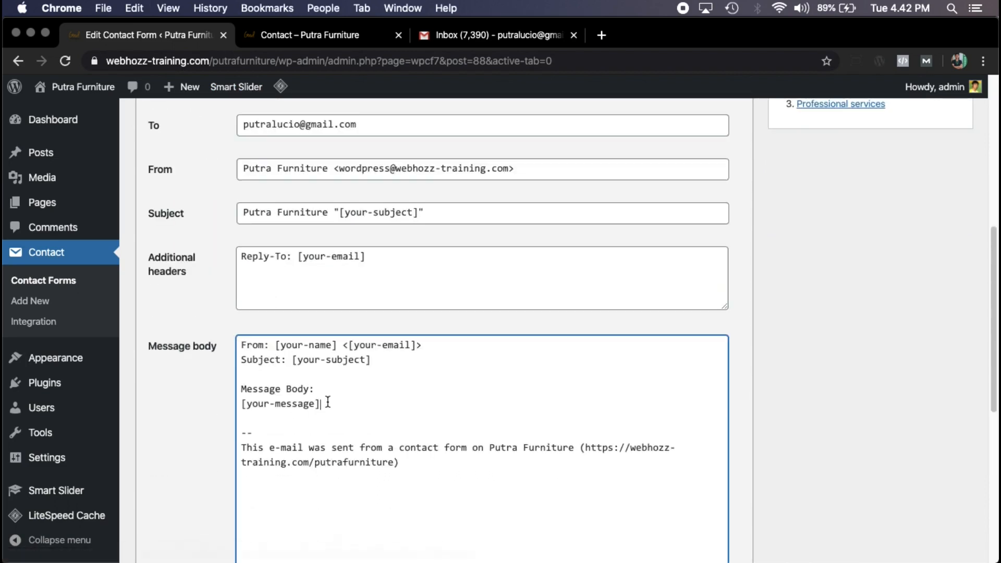
key("Return")
key("super+v")
Copy the complete [select* pekerjaan ...] tag from the form template onto a new line below [tel* notelp] in the message body.
scroll(269, 314, "up", 3)
scroll(269, 314, "up", 5)
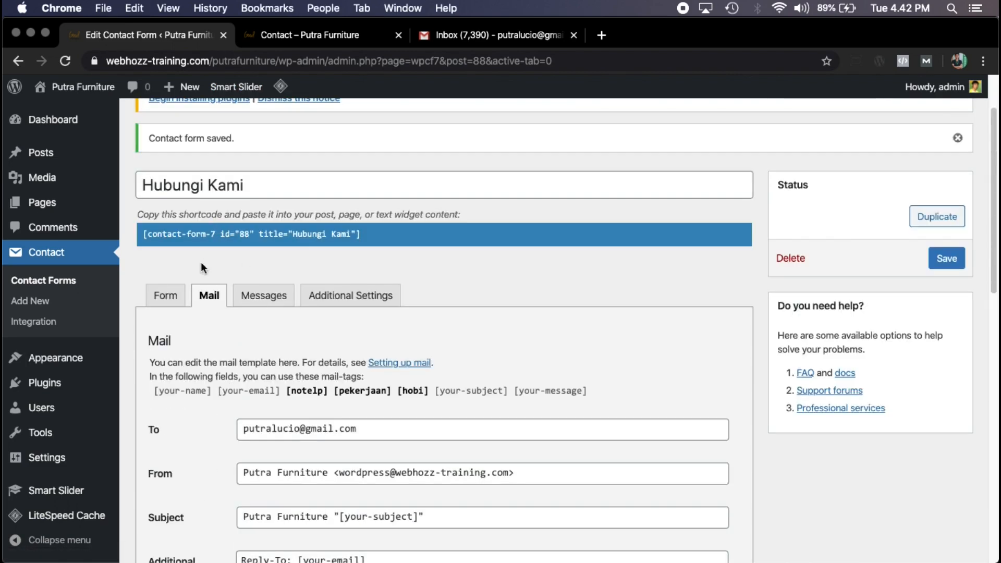
left_click(166, 296)
scroll(383, 219, "down", 7)
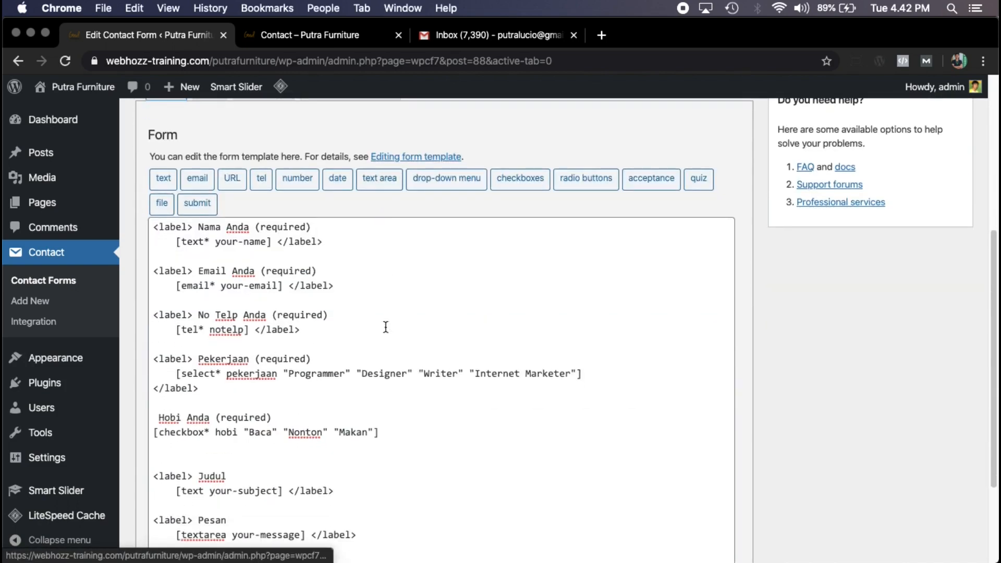
left_click_drag(176, 373, 592, 374)
key("super+c")
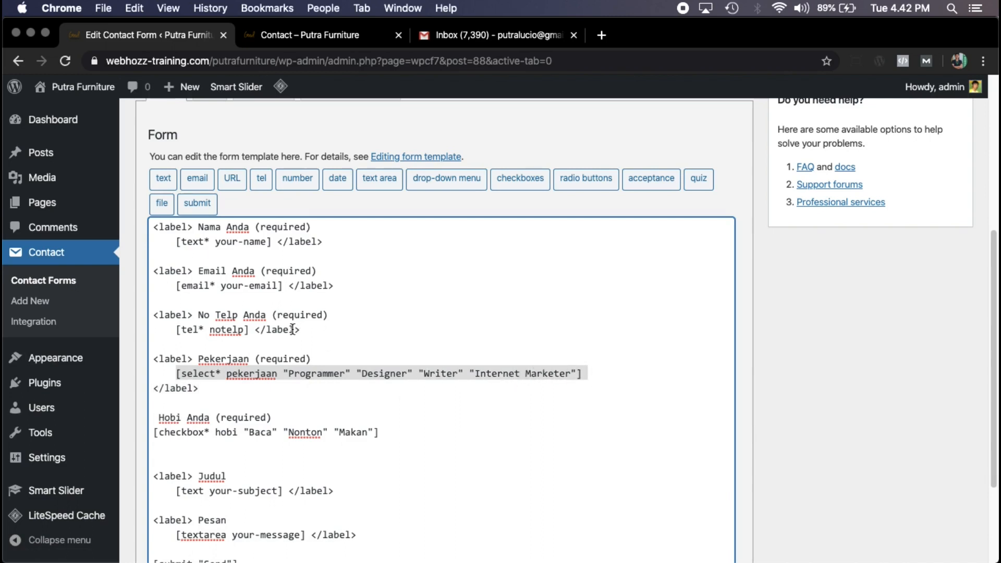
scroll(226, 302, "up", 1)
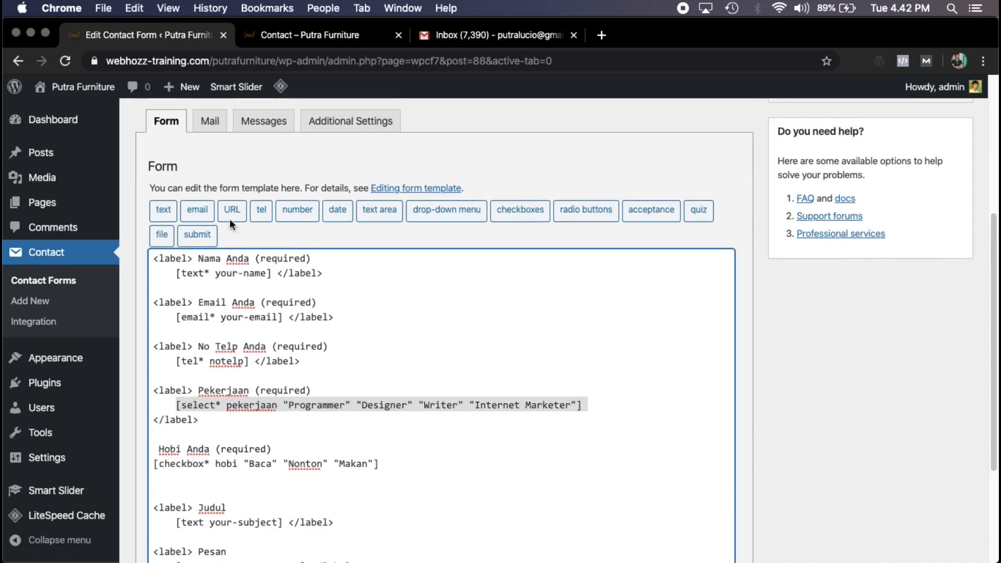
left_click(203, 133)
scroll(316, 376, "down", 5)
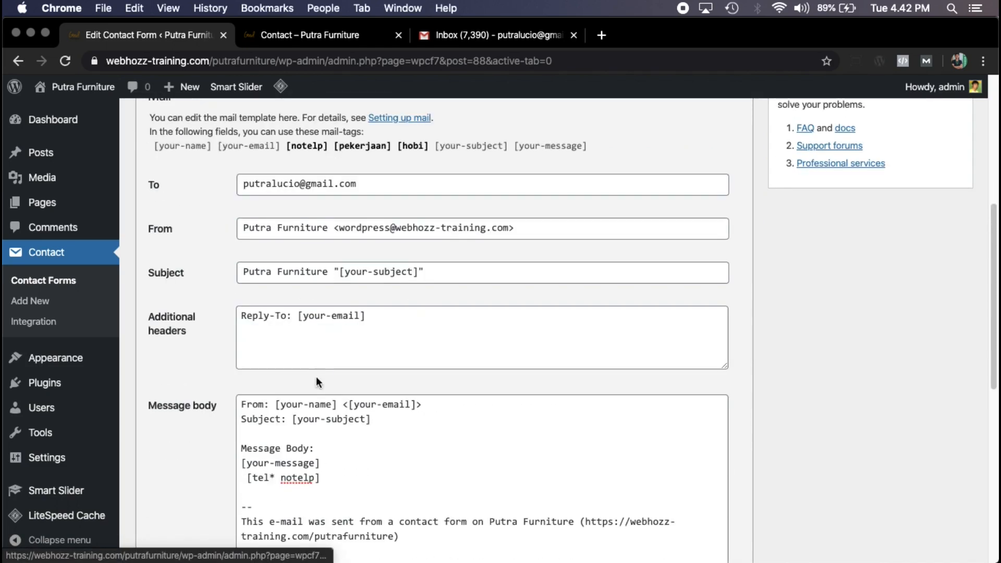
left_click(335, 476)
key("Return")
key("super+v")
Compare how the your-message field is written in the mail message body and in the form template's textarea tag.
scroll(337, 462, "down", 1)
scroll(336, 459, "down", 1)
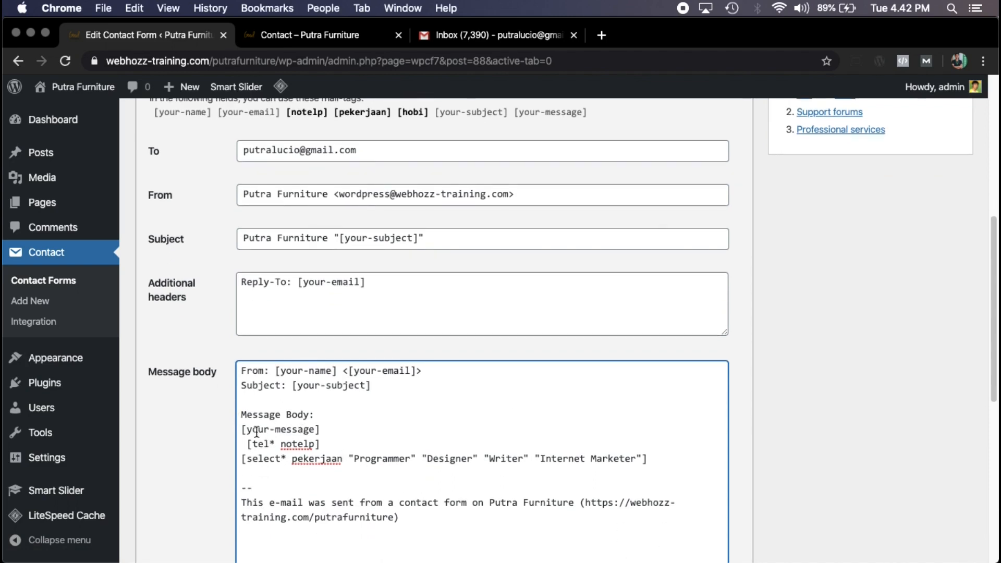
left_click_drag(247, 430, 316, 431)
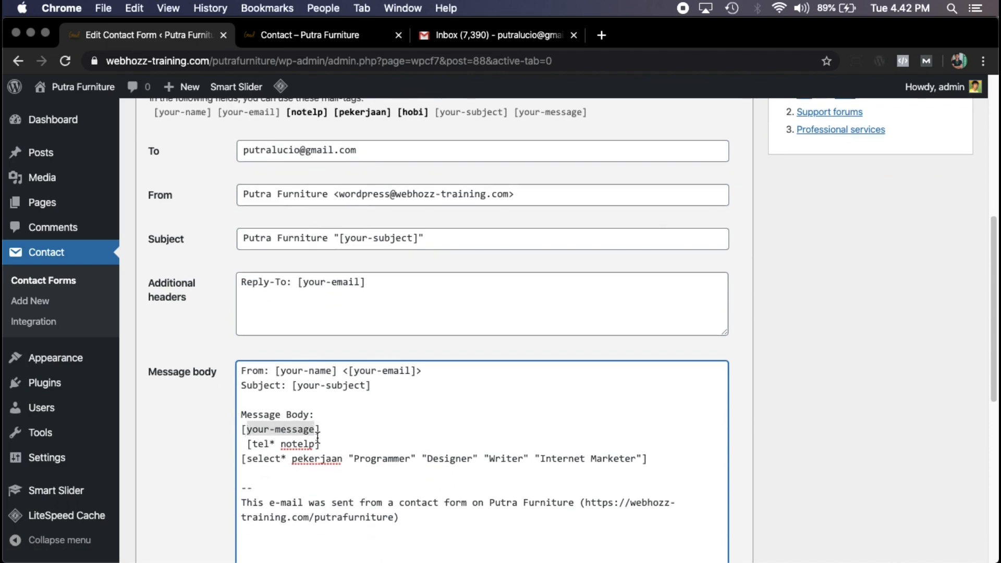
scroll(261, 365, "up", 6)
left_click(162, 310)
scroll(464, 261, "down", 2)
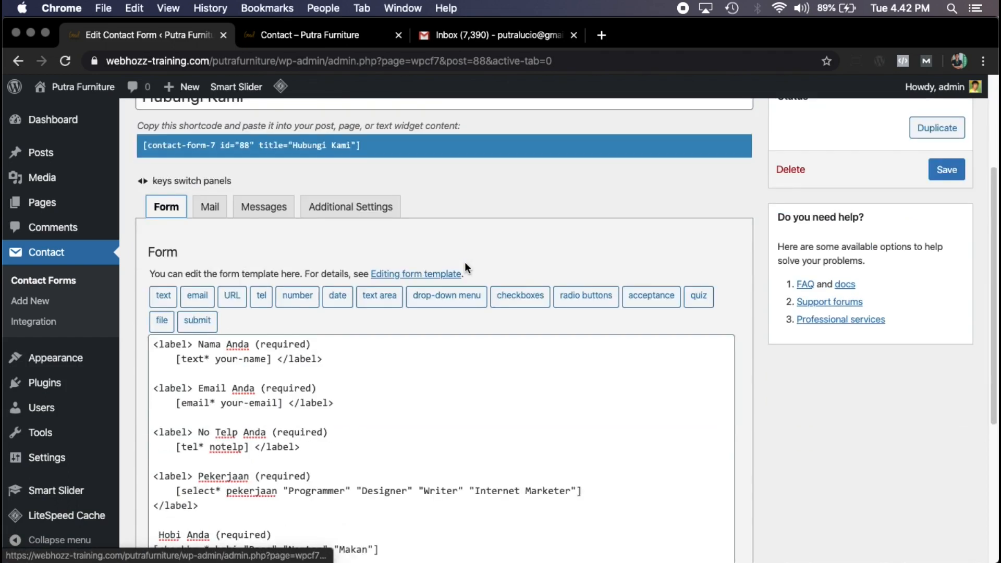
scroll(465, 262, "down", 3)
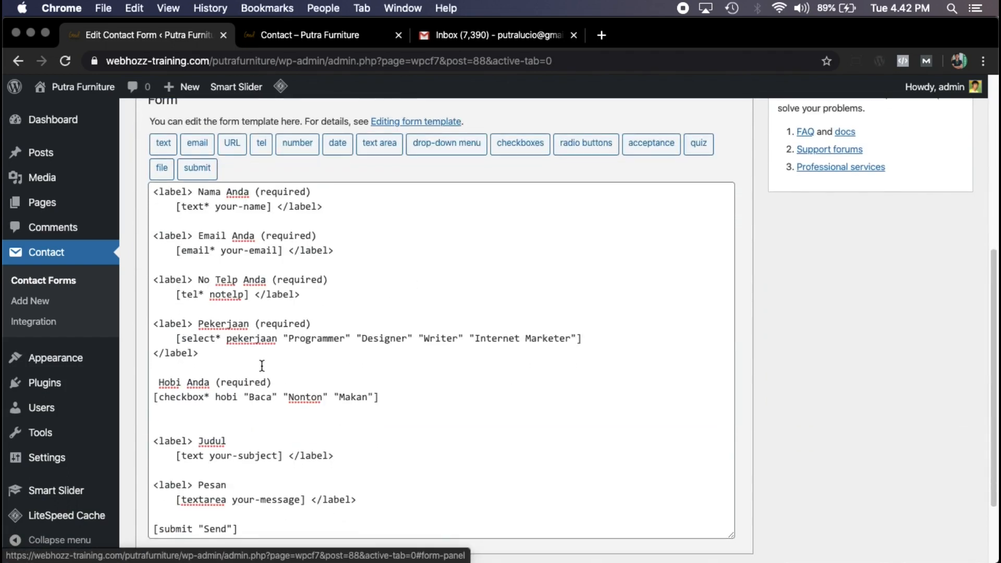
scroll(268, 360, "down", 3)
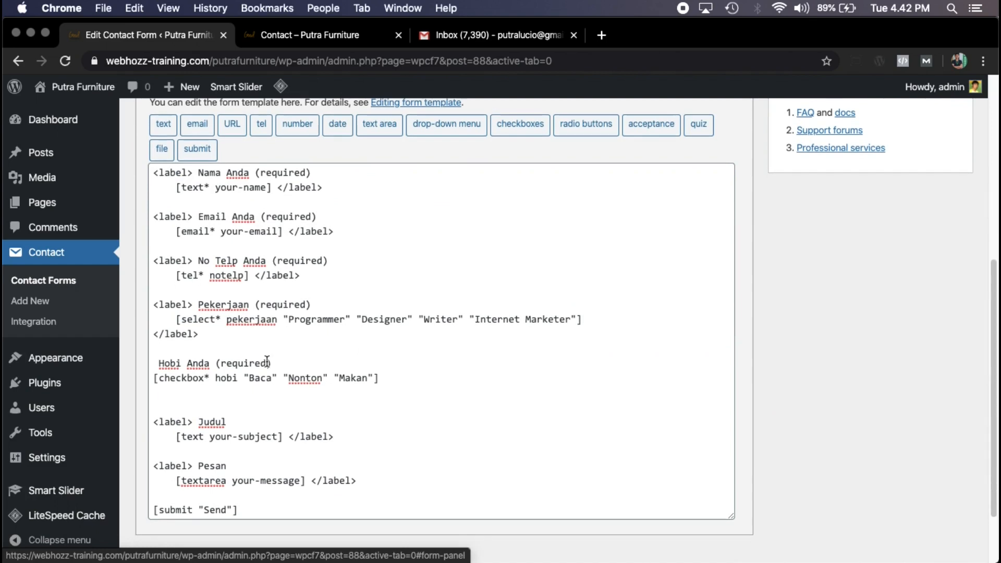
scroll(267, 366, "down", 1)
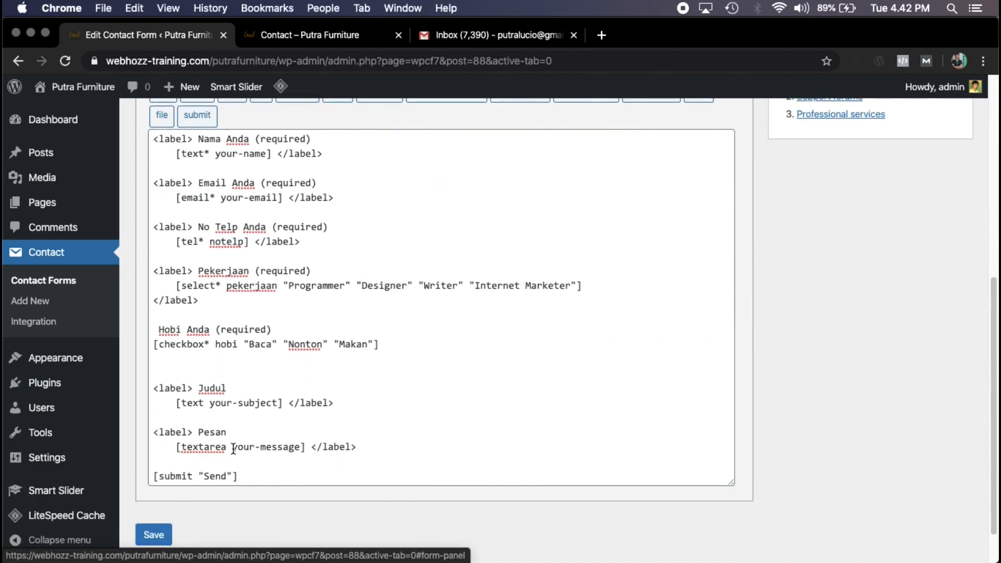
left_click_drag(234, 449, 304, 447)
scroll(257, 320, "up", 3)
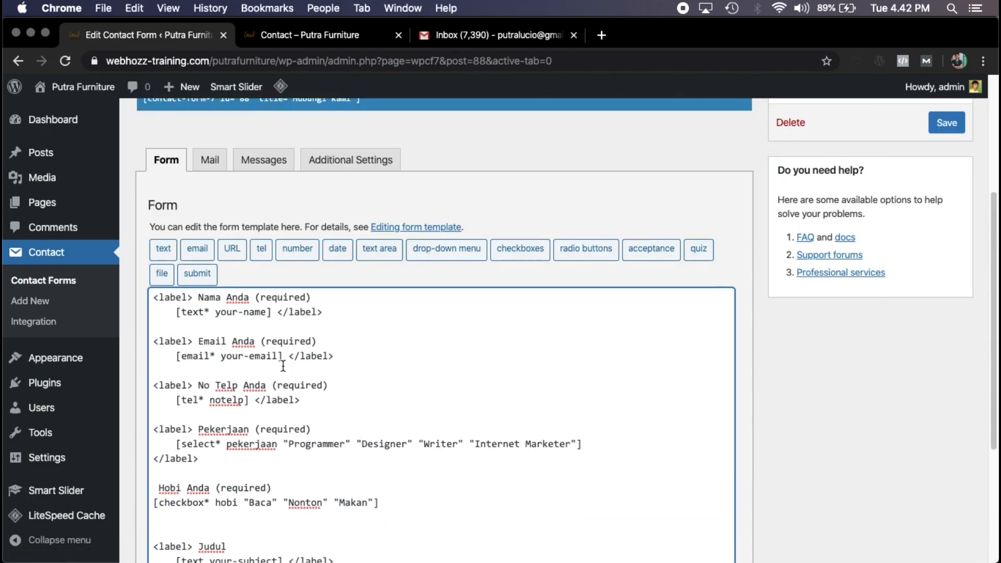
Shorten the phone tag in the mail message body to [notelp] by removing its field type and asterisk.
left_click(208, 157)
scroll(440, 267, "down", 10)
scroll(351, 275, "up", 1)
scroll(351, 275, "up", 2)
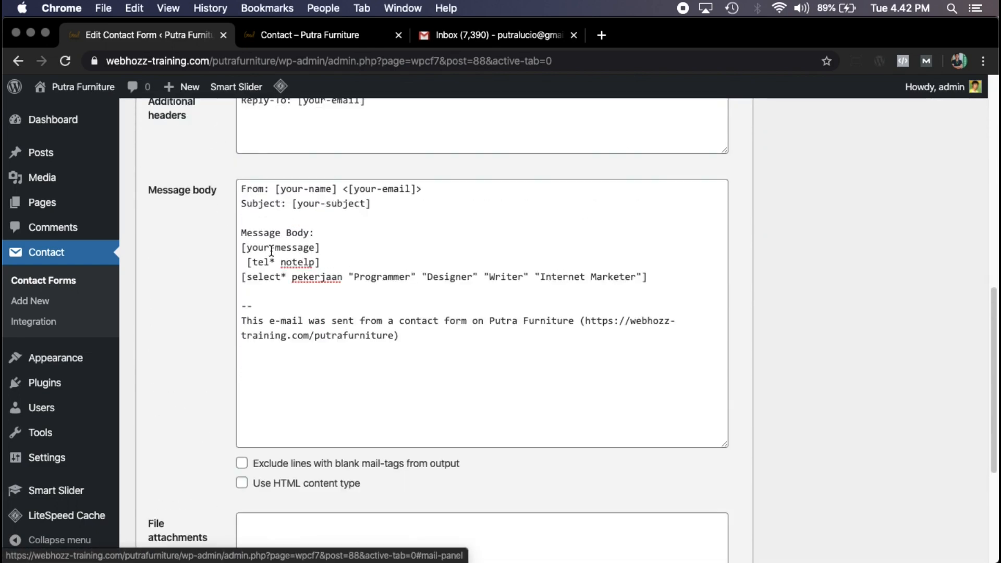
left_click(284, 267)
key("BackSpace")
key("BackSpace")
key("BackSpace")
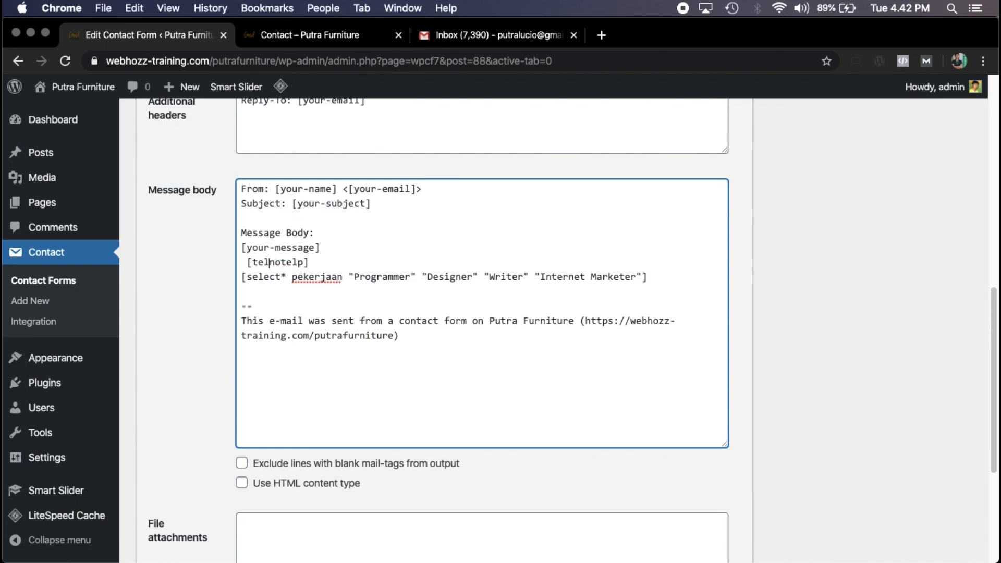
key("BackSpace")
key("BackSpace")
Reduce the select tag in the message body to [pekerjaan], removing its field type and all its options.
left_click_drag(292, 278, 599, 280)
key("BackSpace")
key("BackSpace")
left_click(316, 277)
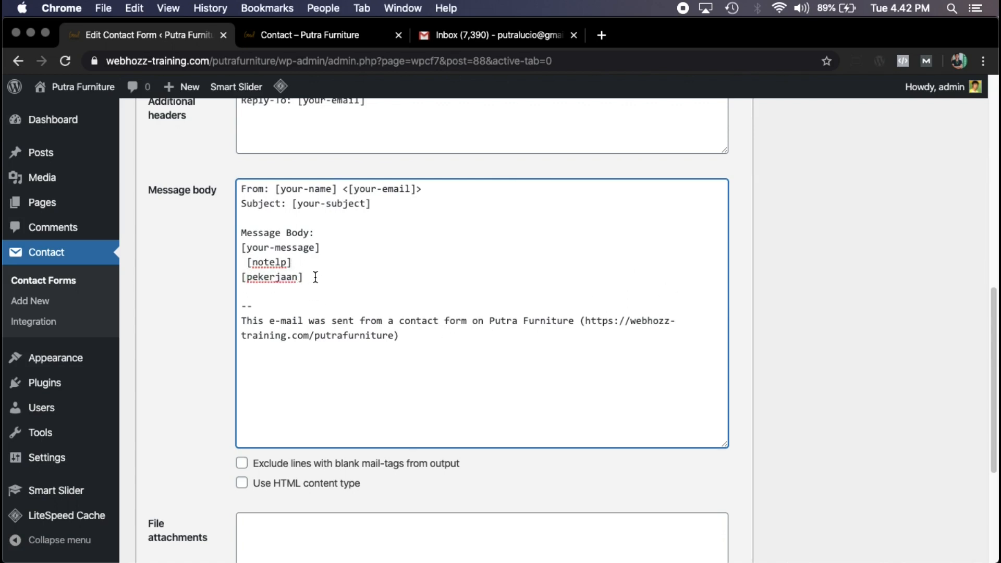
Copy the field name hobi from the form template's checkbox tag and add [hobi] on a new line below [pekerjaan] in the message body.
scroll(315, 277, "up", 6)
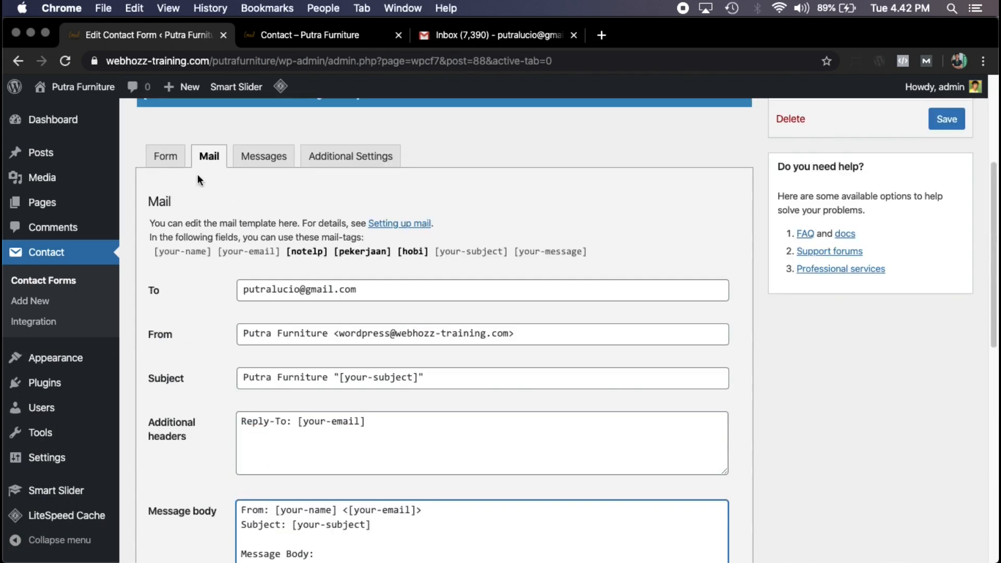
left_click(165, 156)
scroll(259, 276, "down", 3)
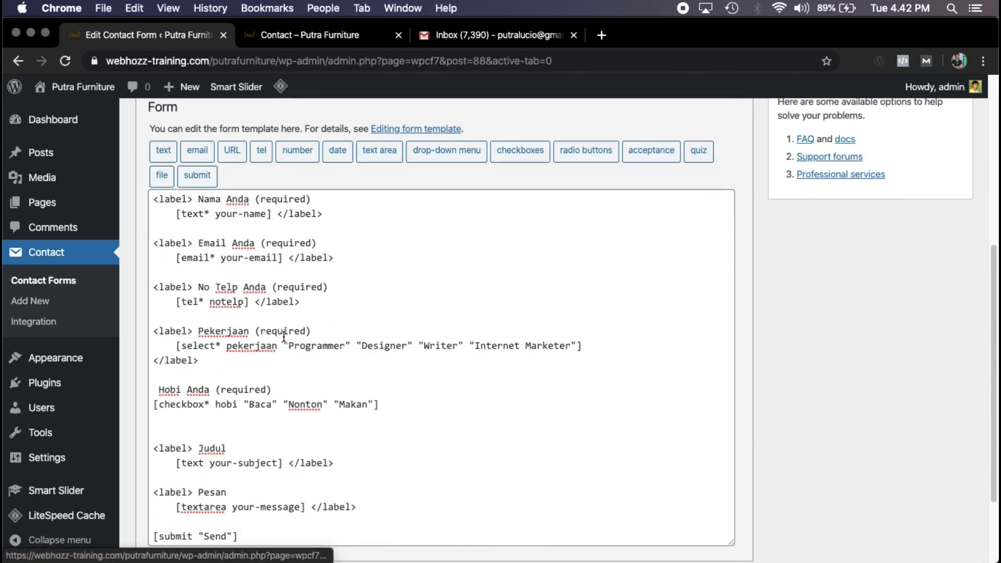
double_click(217, 390)
key("super+c")
scroll(292, 179, "up", 1)
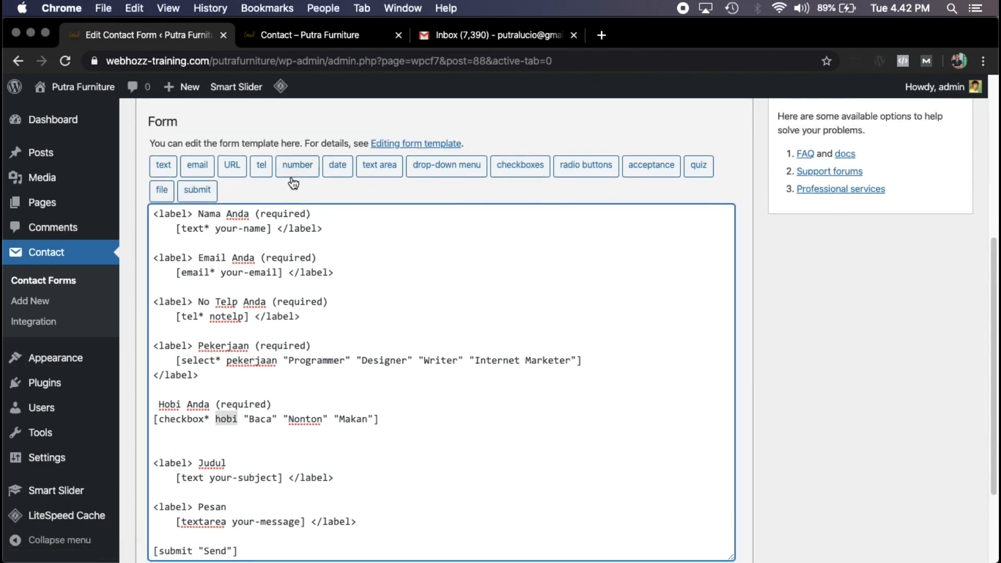
scroll(284, 173, "up", 2)
left_click(215, 147)
scroll(313, 334, "down", 2)
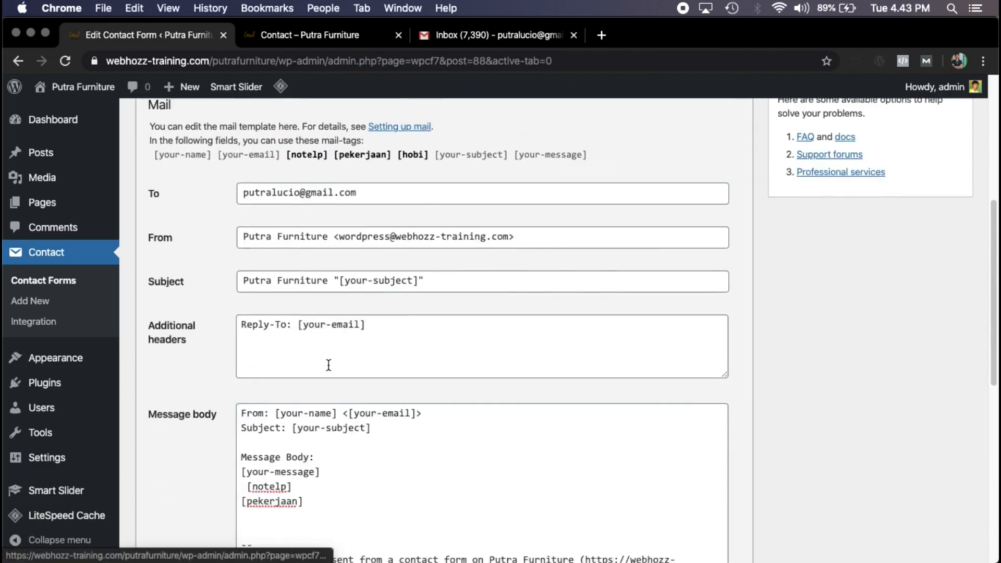
scroll(328, 365, "down", 3)
left_click(328, 407)
key("Return")
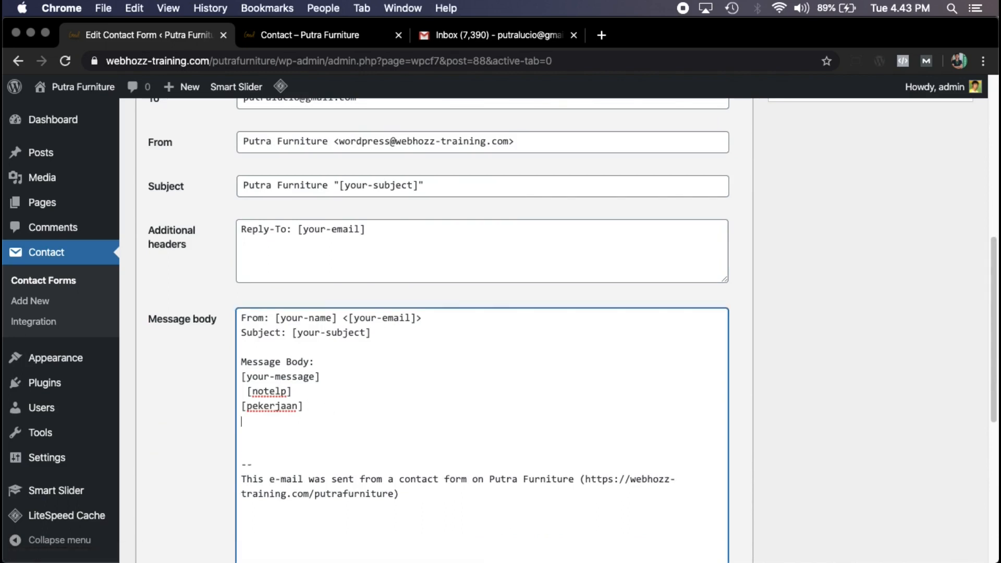
type("[]")
key("super+v")
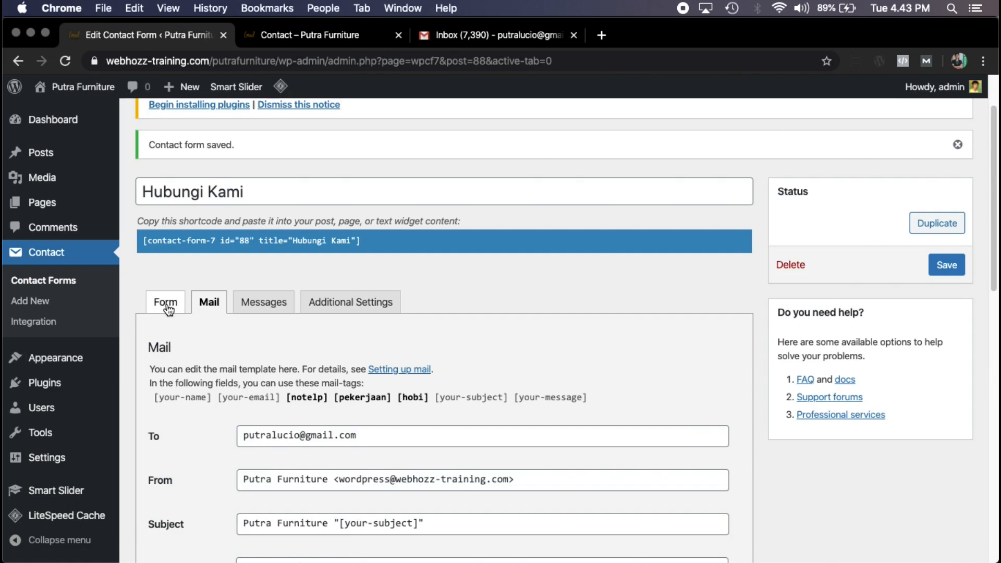
Check the form template once more and remove the leading space before [notelp] in the mail message body.
left_click(168, 309)
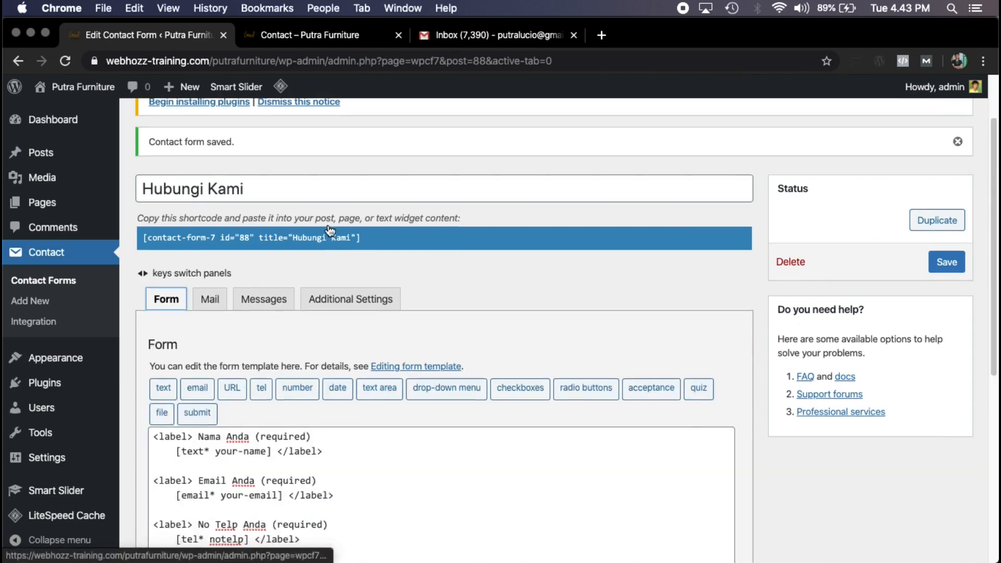
scroll(326, 230, "down", 5)
scroll(319, 350, "up", 1)
scroll(318, 350, "up", 7)
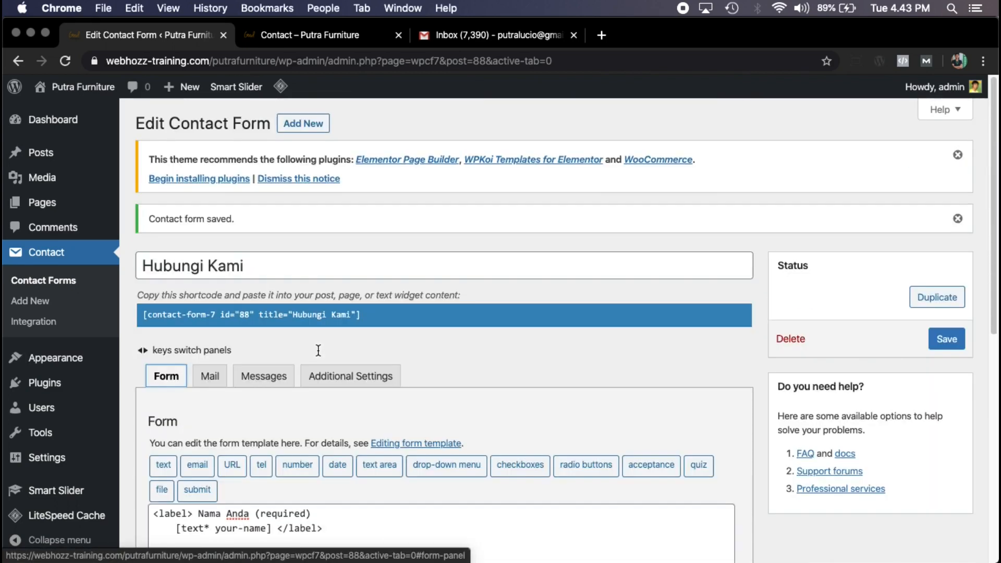
left_click(217, 384)
scroll(391, 331, "down", 8)
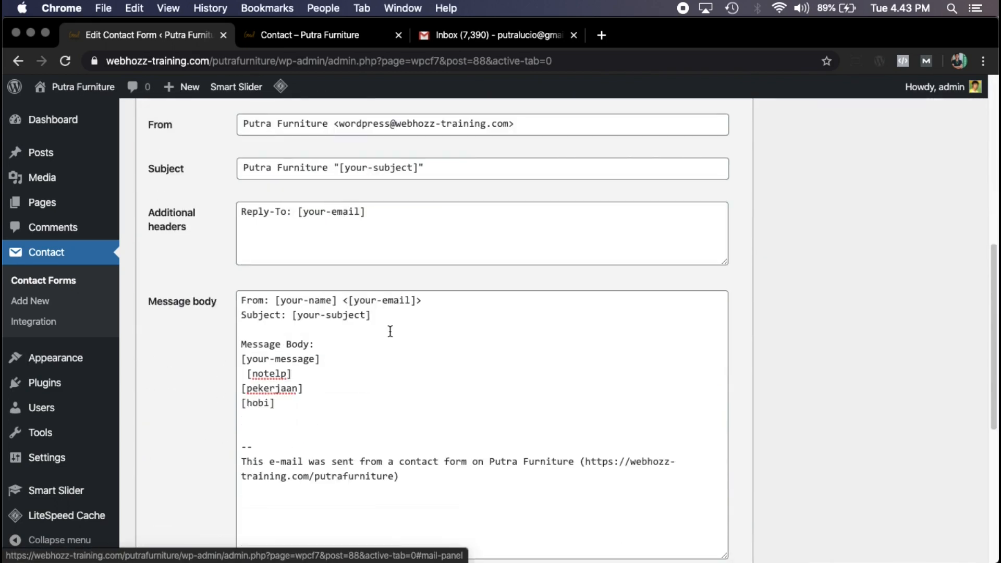
left_click(248, 374)
key("BackSpace")
Review the message body's tags from [your-message] to [hobi] against the available mail-tags.
scroll(741, 387, "up", 3)
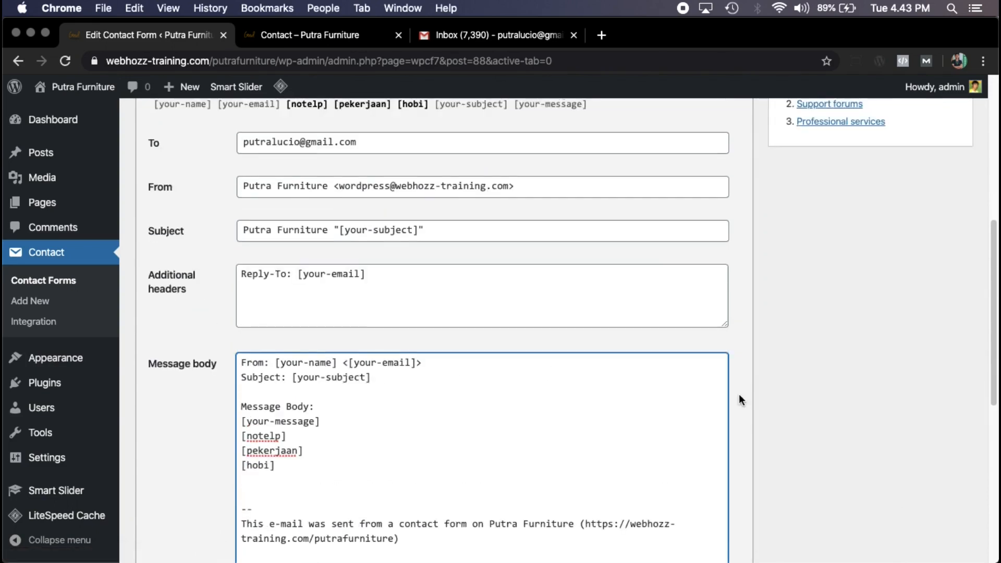
scroll(739, 394, "down", 2)
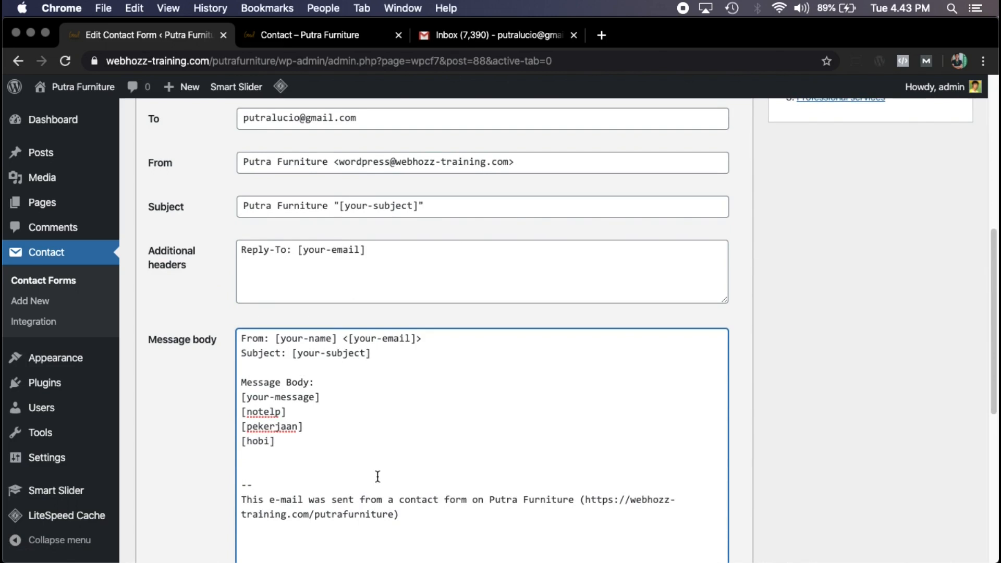
left_click_drag(281, 441, 210, 387)
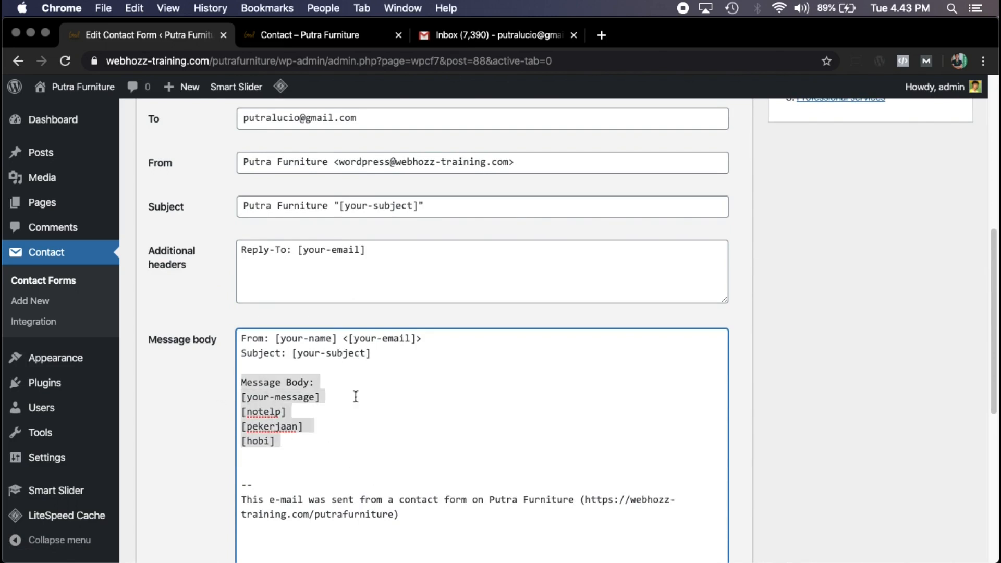
scroll(356, 397, "up", 3)
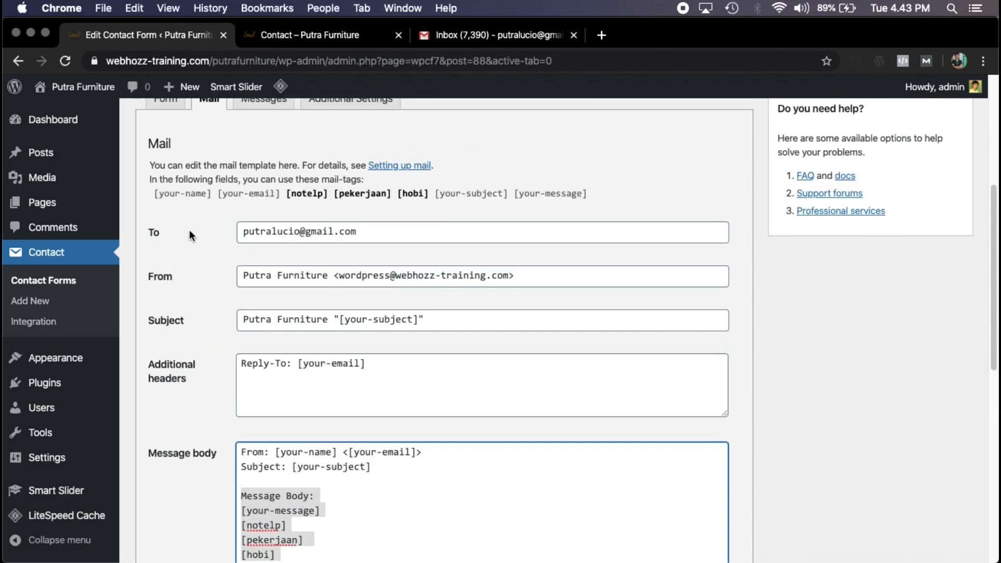
Examine the contact form's mail recipient field, its predefined response messages and its additional settings.
left_click_drag(360, 233, 254, 238)
key("super+a")
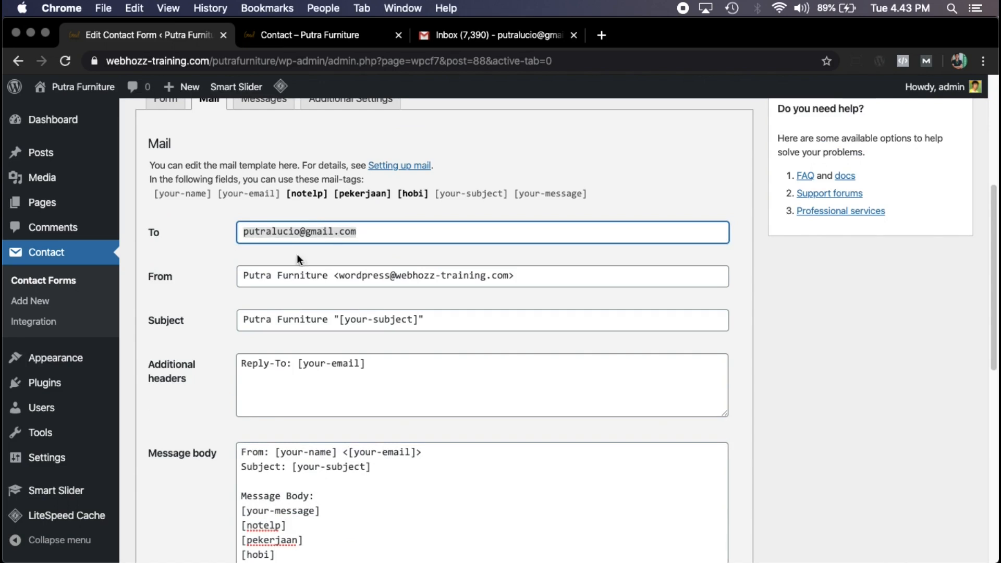
scroll(332, 328, "up", 1)
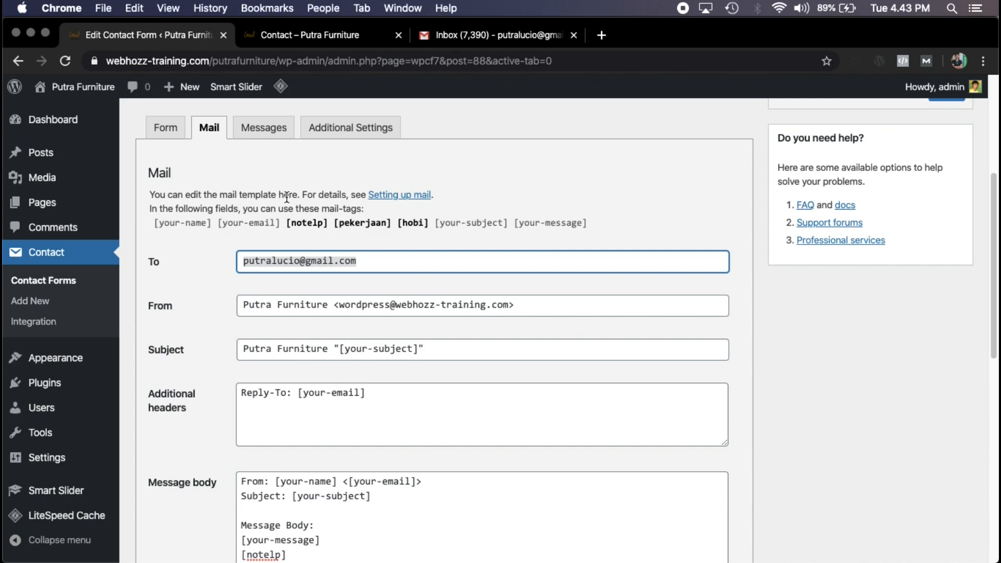
left_click(264, 132)
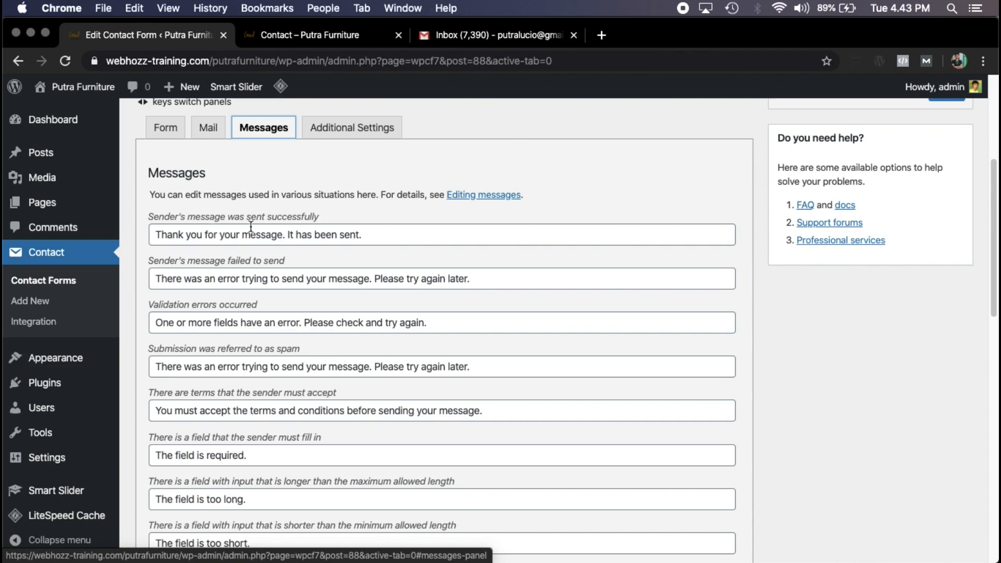
scroll(313, 355, "down", 1)
scroll(281, 372, "up", 1)
scroll(370, 378, "up", 1)
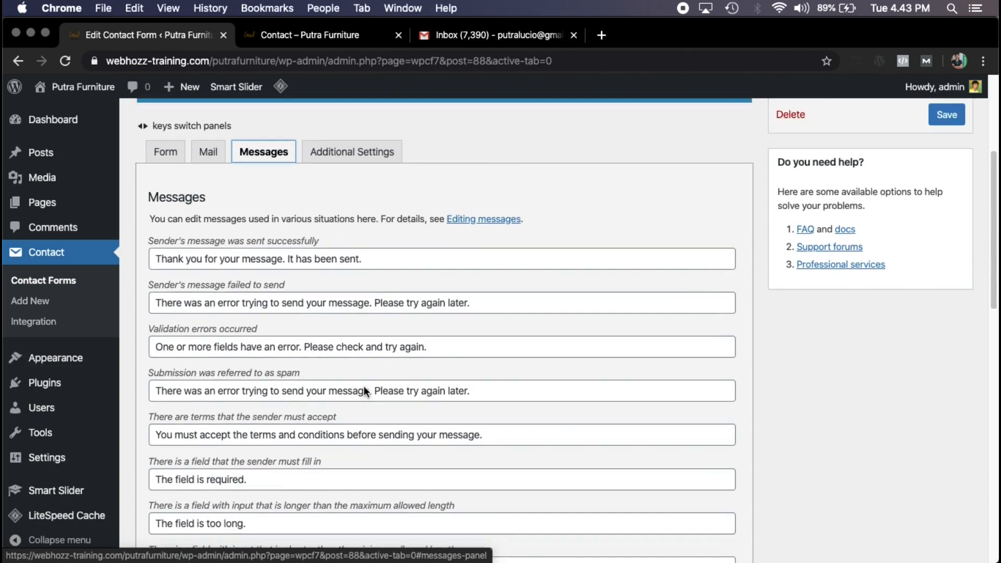
left_click(351, 152)
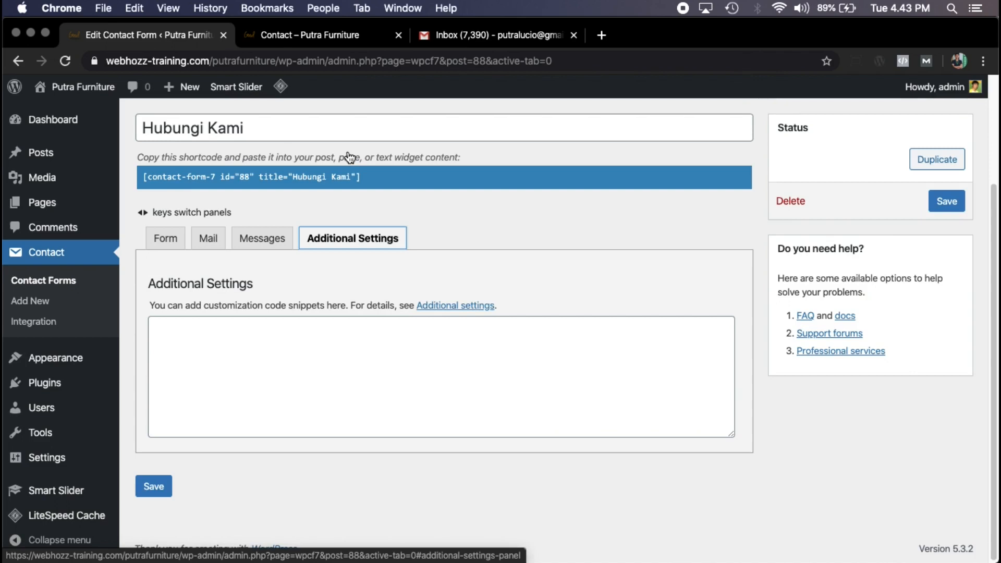
left_click(410, 363)
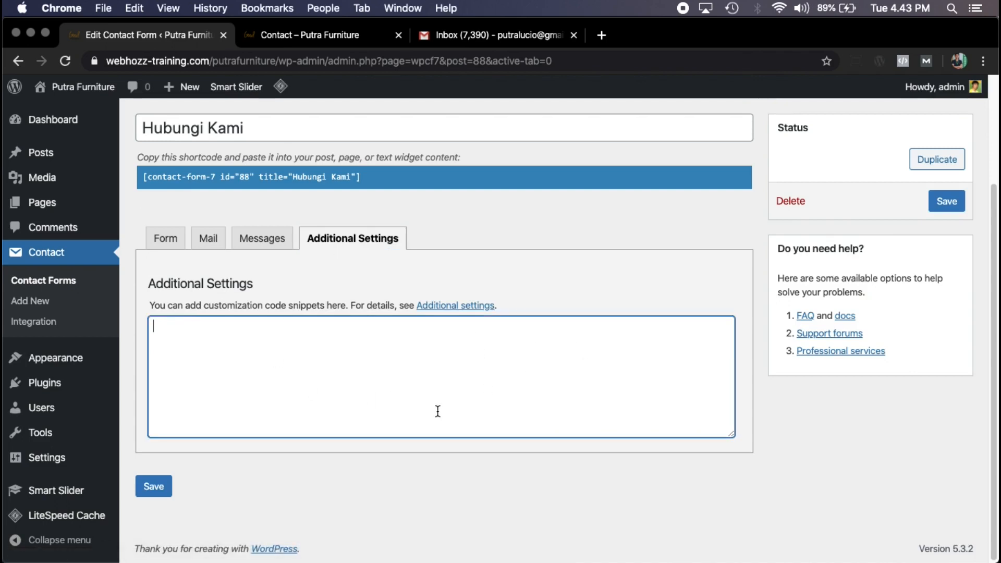
left_click(286, 241)
left_click(206, 155)
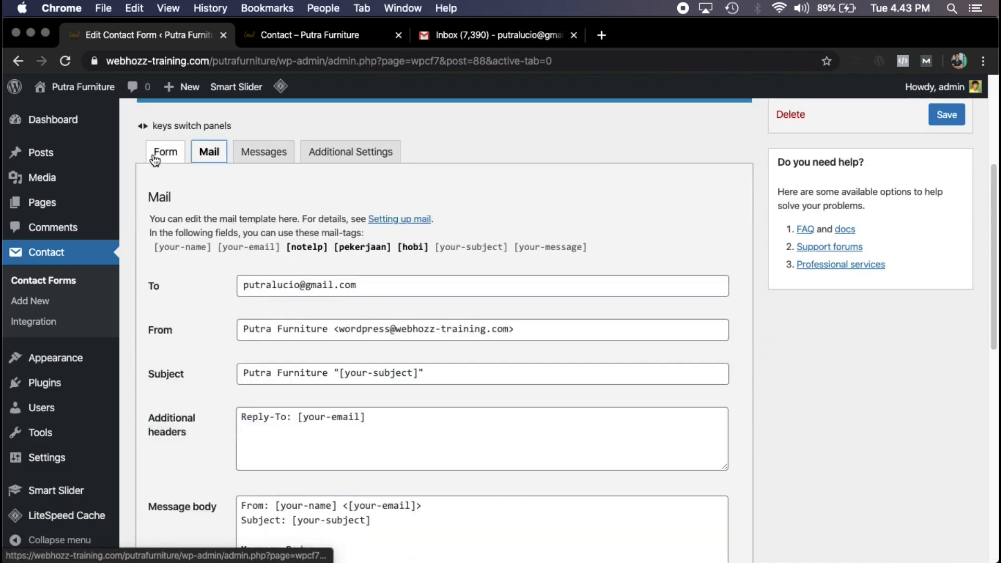
Return to the form template of Hubungi Kami and save the contact form.
left_click(166, 152)
scroll(496, 335, "down", 5)
left_click(154, 486)
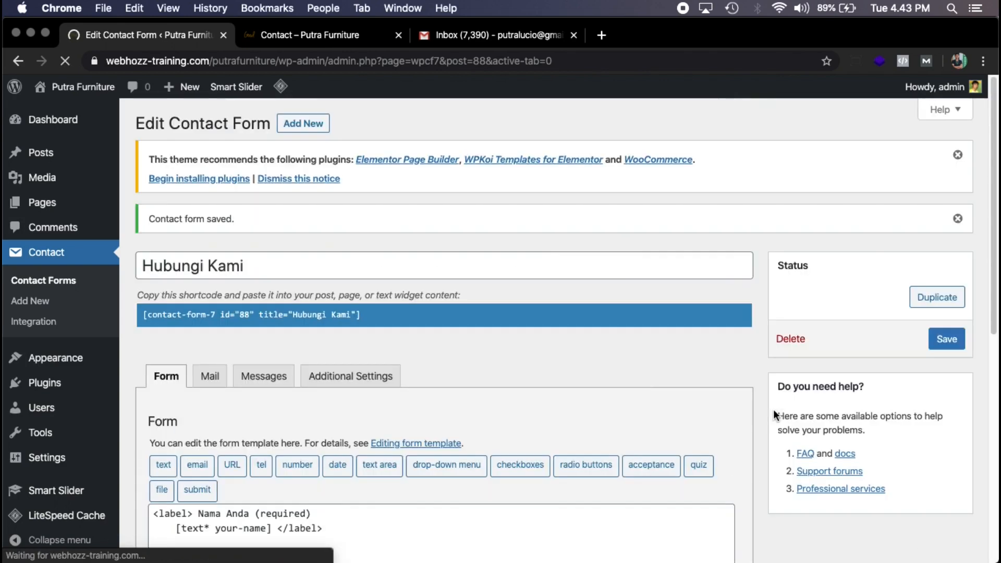
Switch to the site's Contact page, reload it and look over the contact form's fields.
left_click(323, 35)
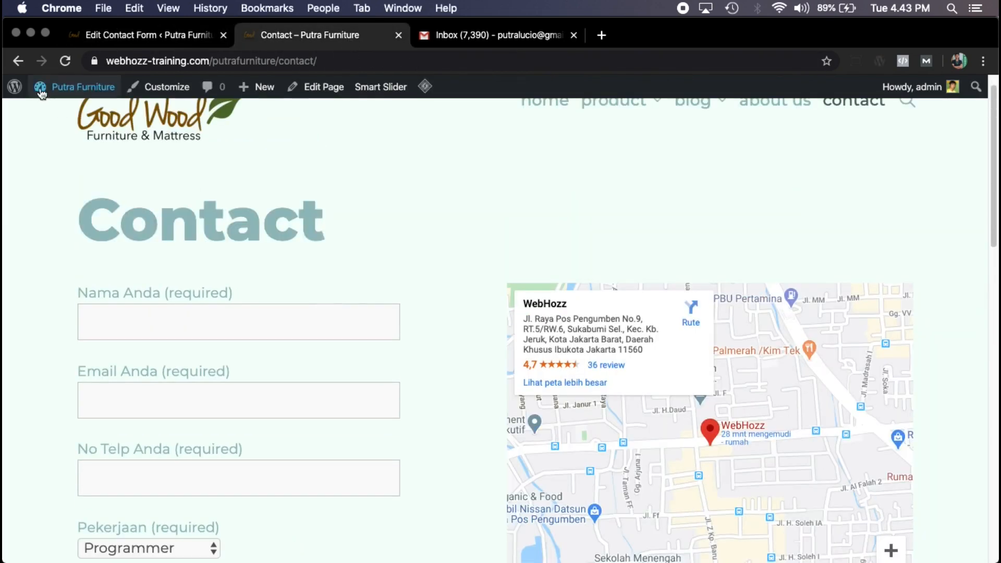
left_click(65, 61)
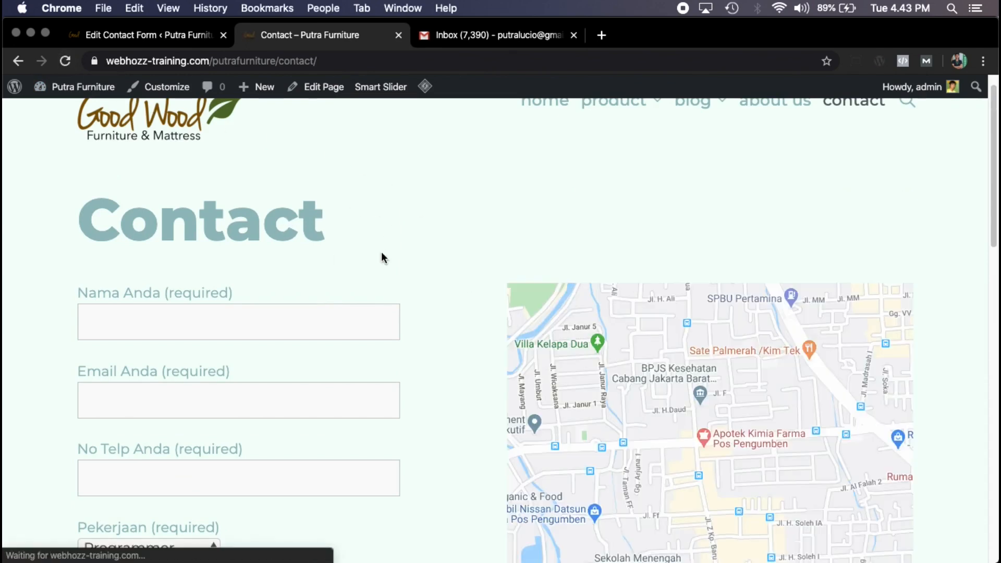
scroll(380, 256, "down", 10)
scroll(276, 301, "up", 6)
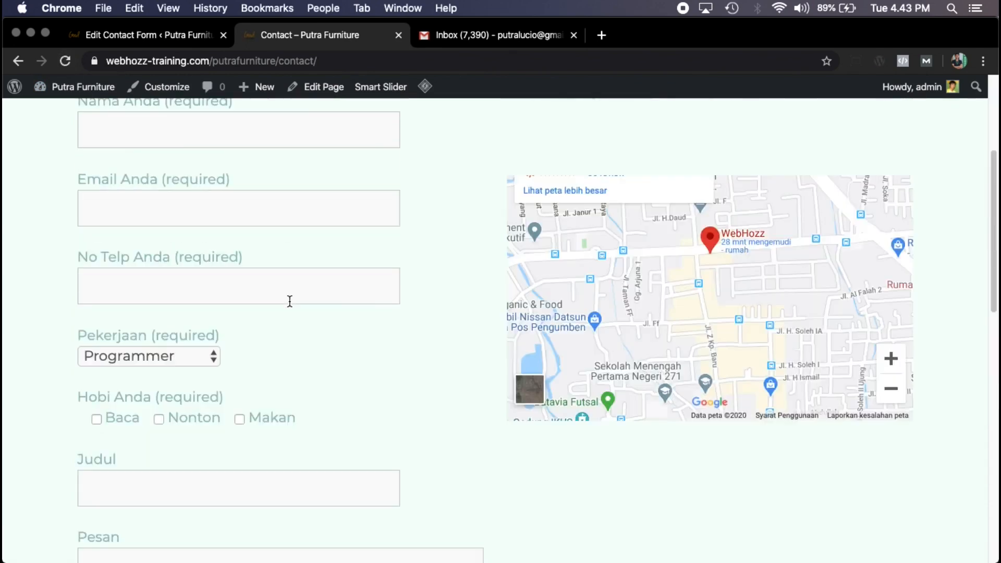